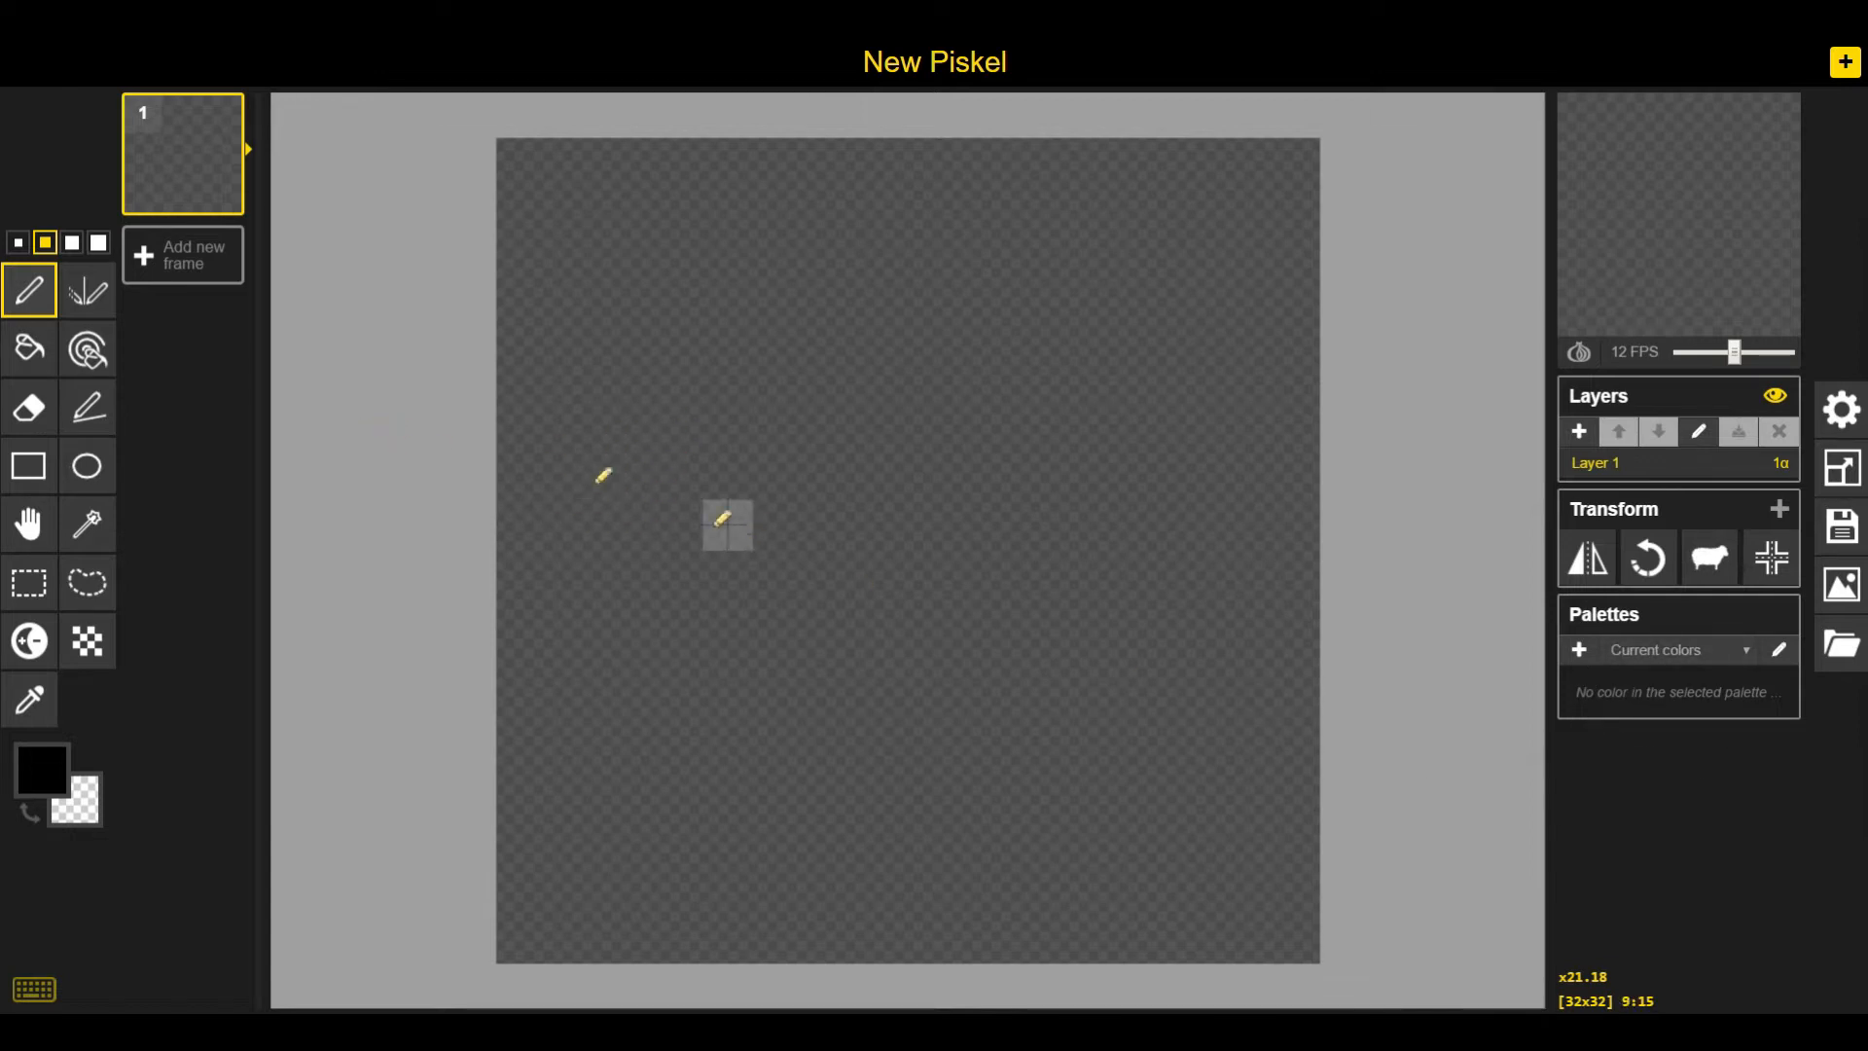
Set the pen to 1-pixel size and the primary color to dark green #014403
click(21, 249)
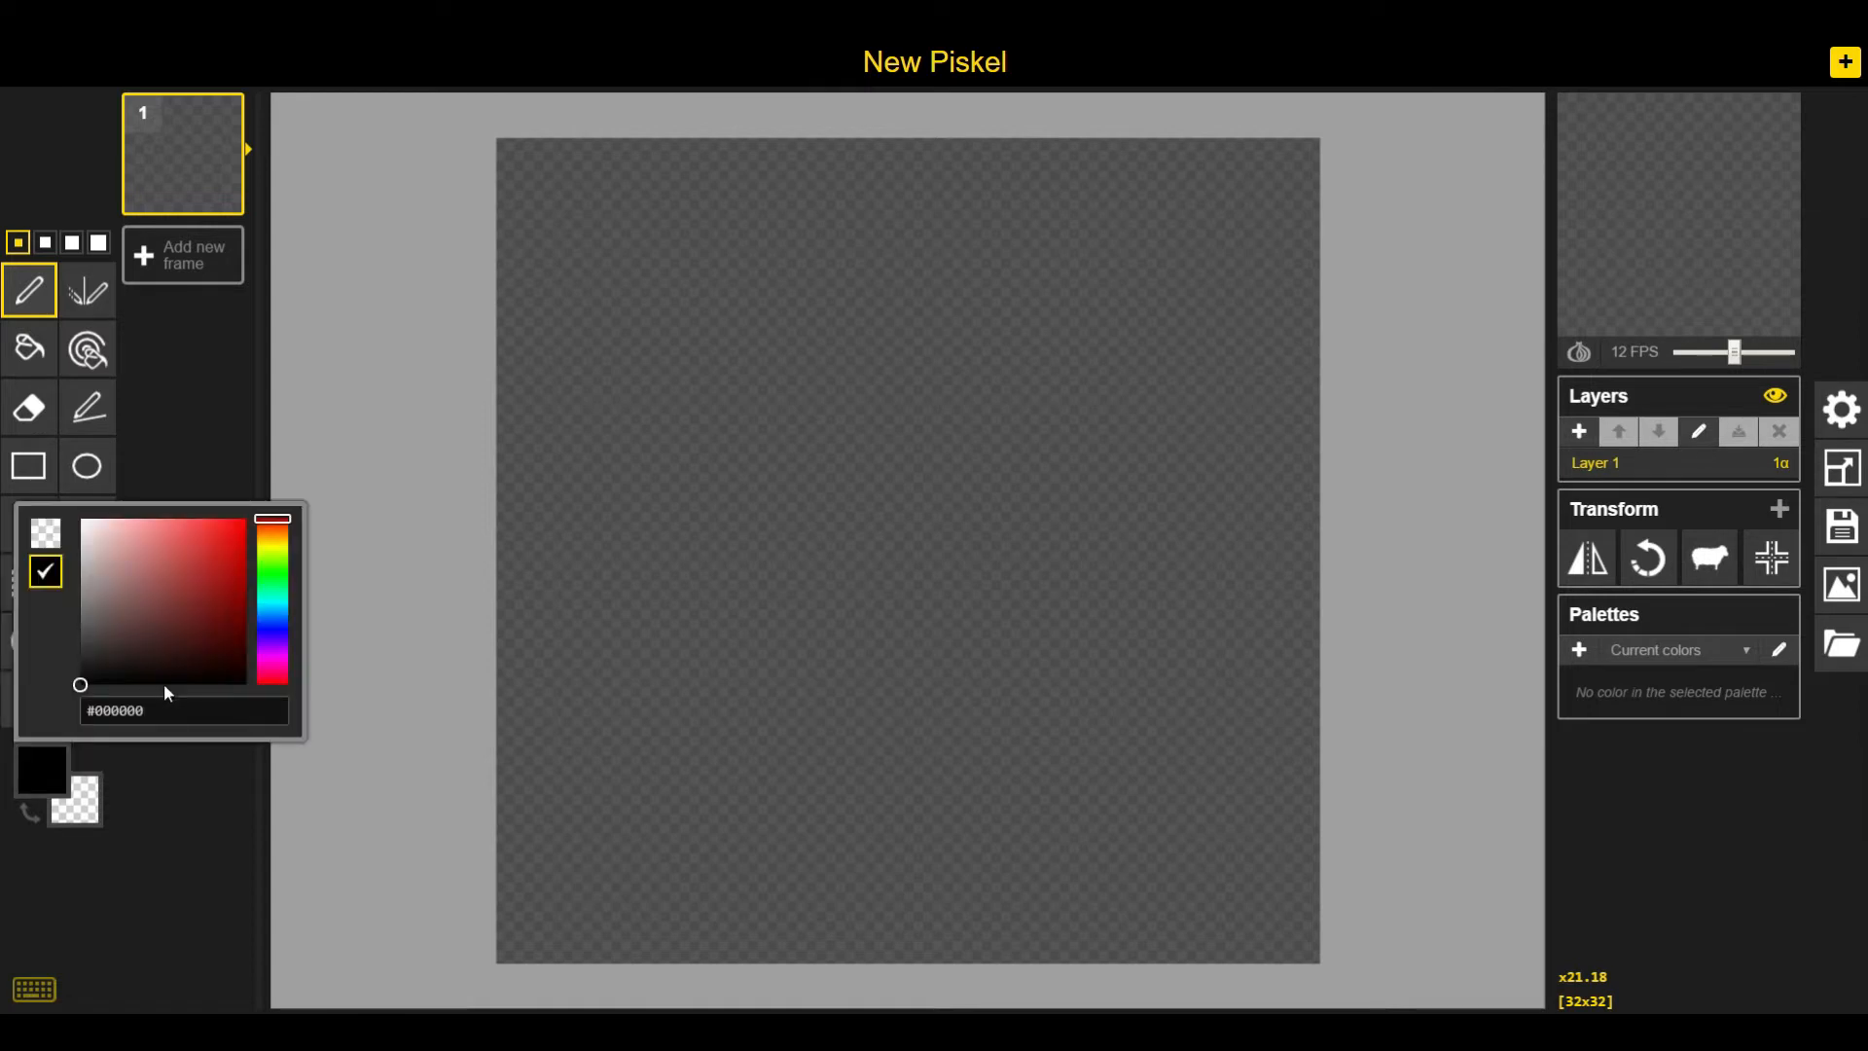
drag(285, 531, 272, 575)
drag(86, 699, 246, 652)
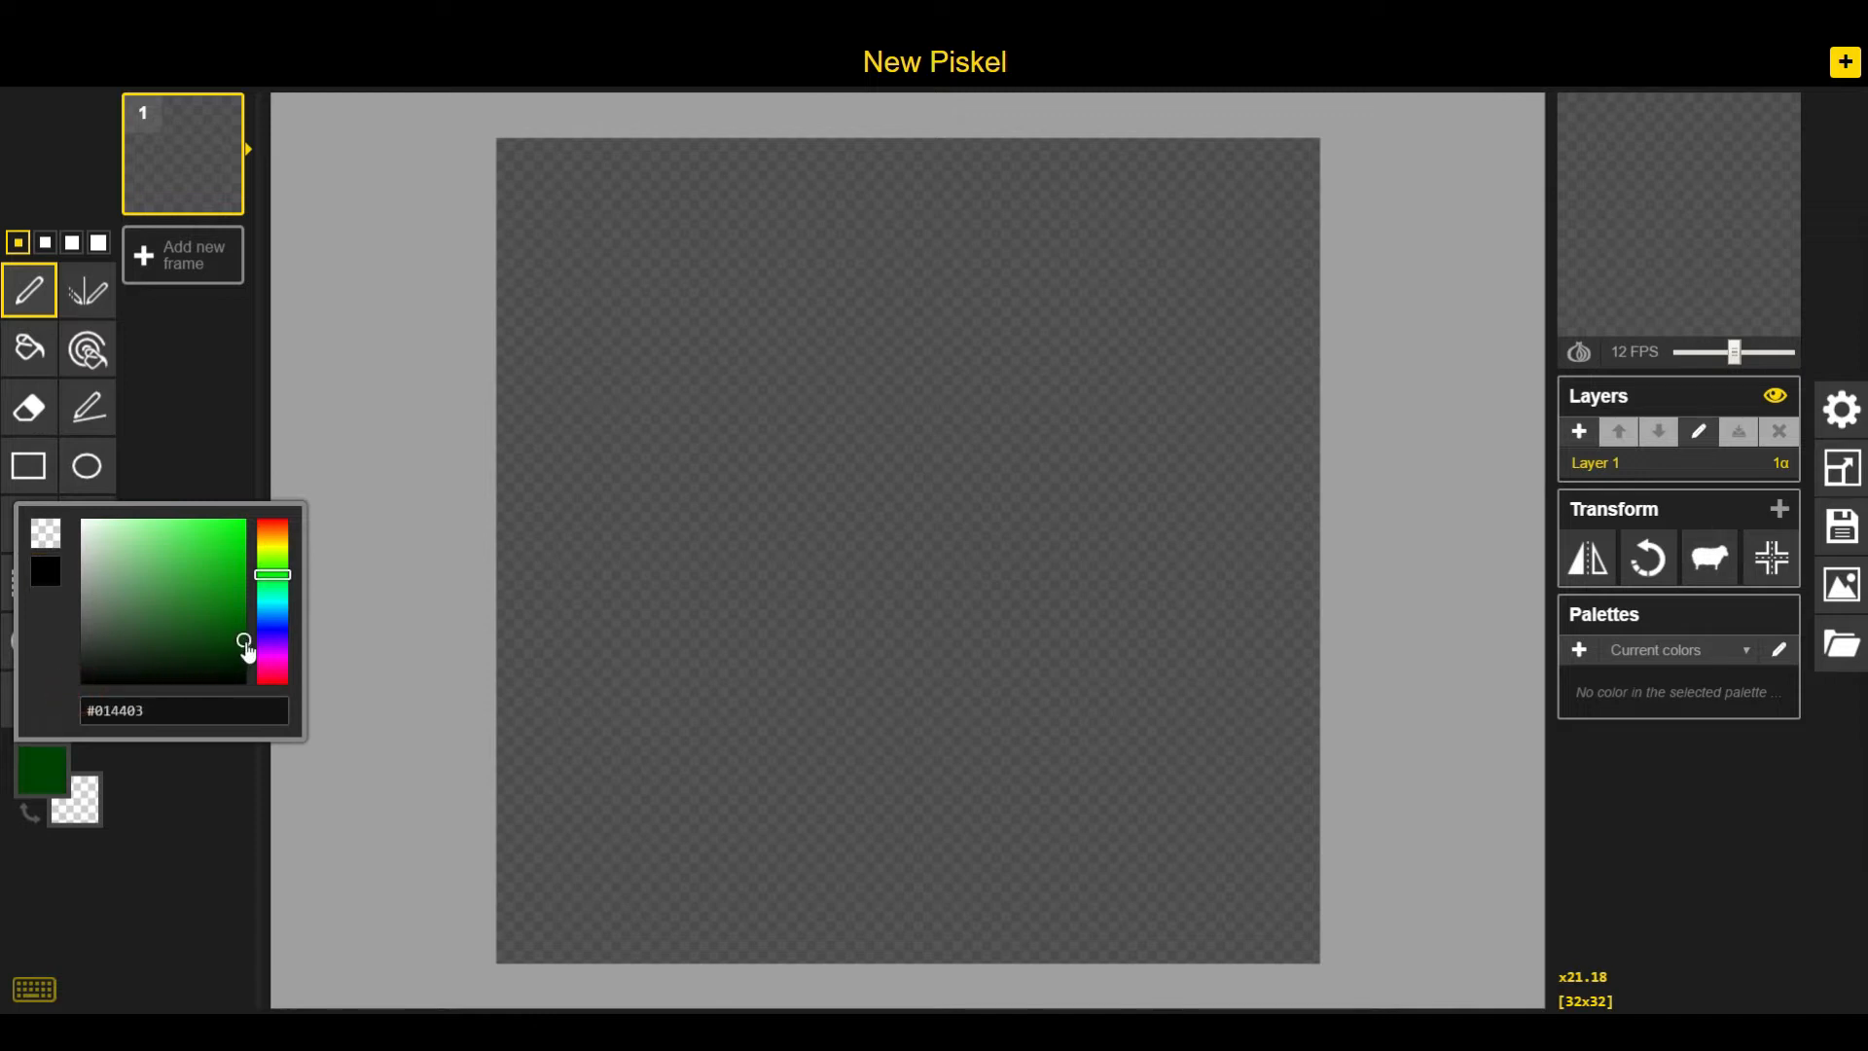
click(419, 490)
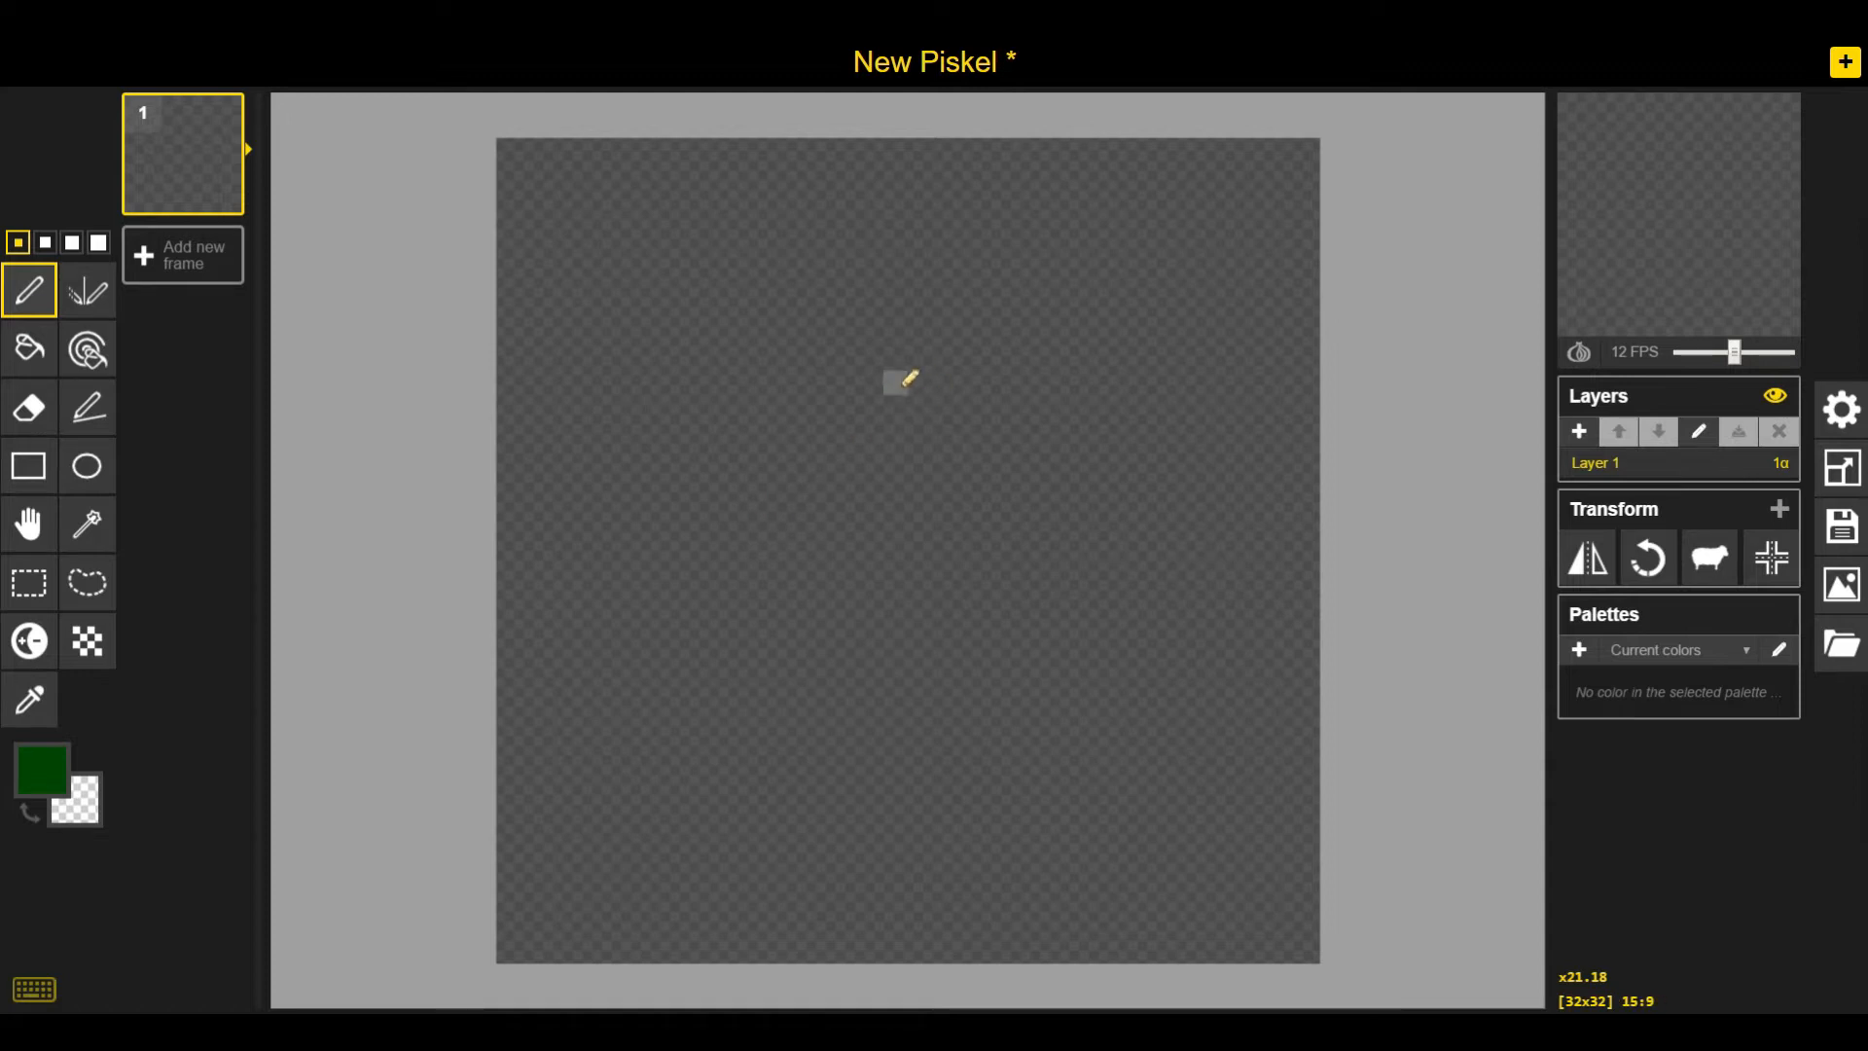
Draw a rough crocodile body outline in dark green across the canvas
mouse_move(912, 392)
mouse_down()
mouse_move(792, 434)
mouse_move(637, 538)
mouse_up()
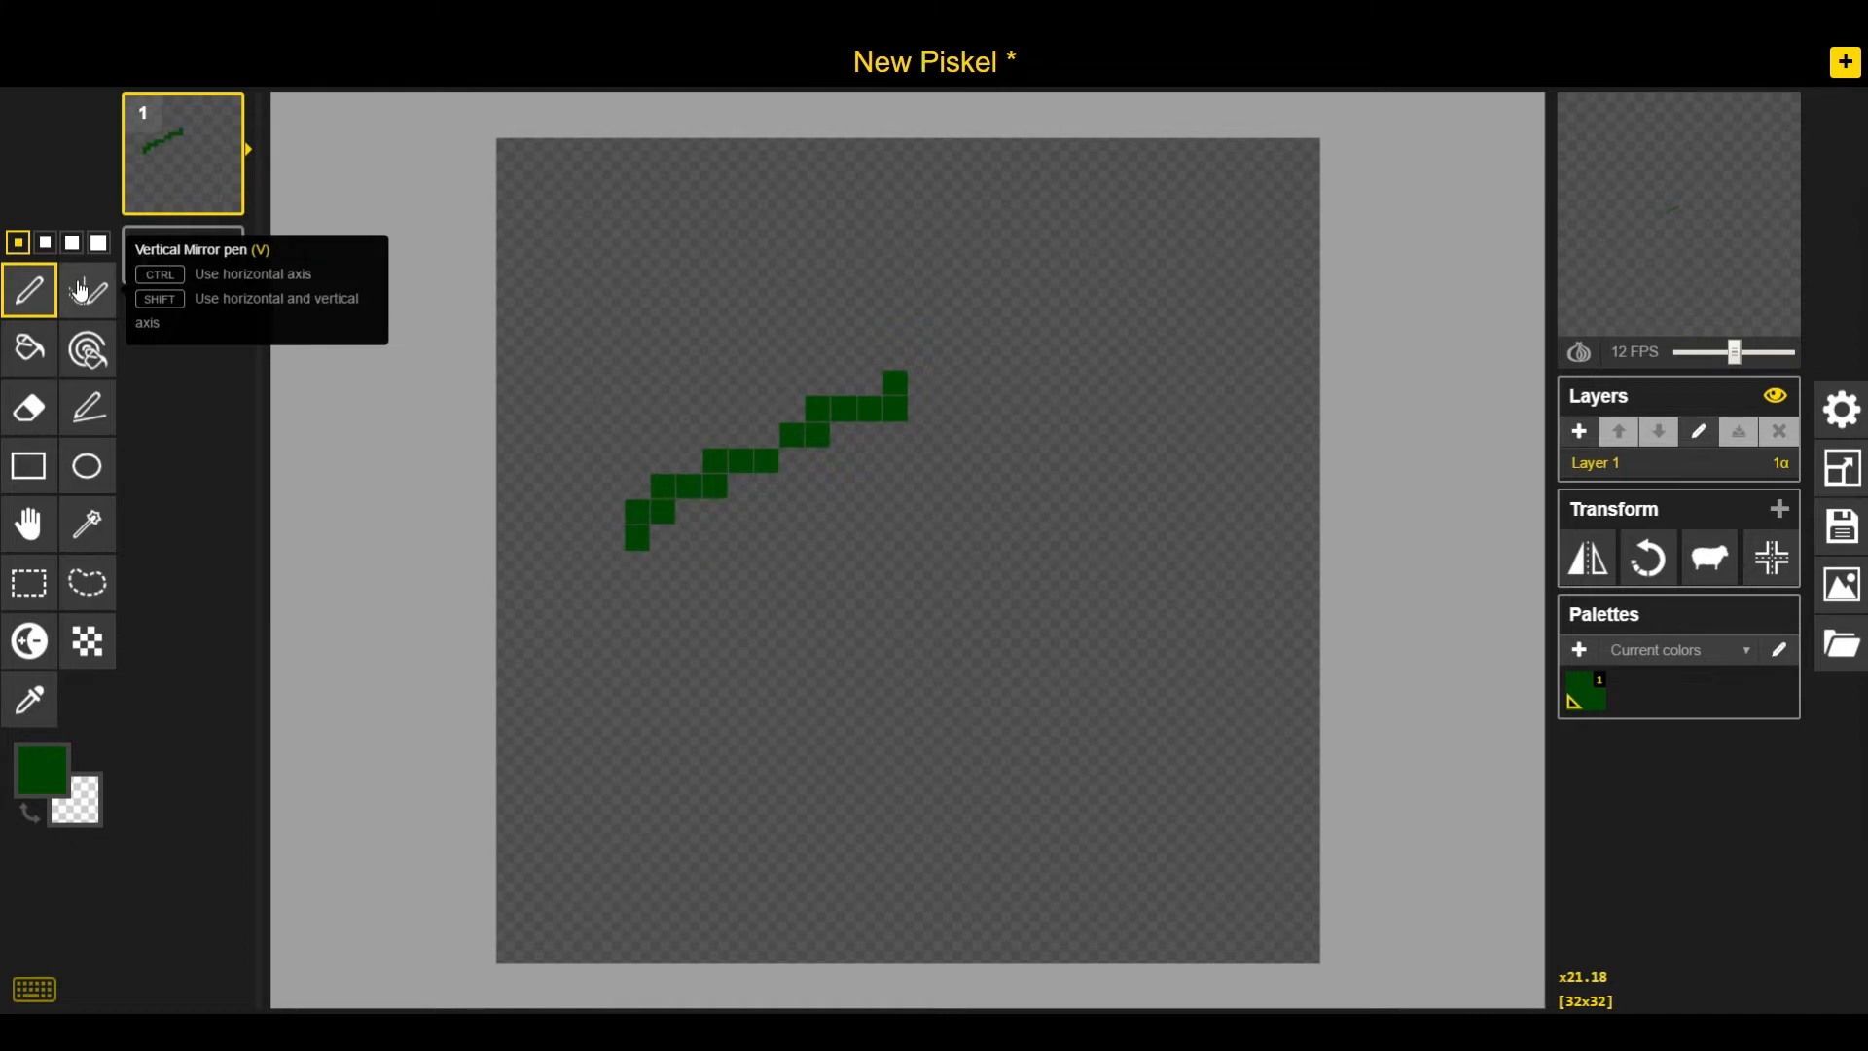
mouse_move(613, 557)
mouse_down()
mouse_move(579, 594)
mouse_move(701, 689)
mouse_move(756, 662)
mouse_move(864, 692)
mouse_move(995, 679)
mouse_move(1178, 569)
mouse_move(1205, 452)
mouse_up()
mouse_move(876, 371)
mouse_down()
mouse_move(923, 304)
mouse_move(1134, 354)
mouse_move(1254, 414)
mouse_move(1229, 435)
mouse_up()
click(1073, 331)
click(661, 694)
mouse_move(662, 697)
mouse_down()
mouse_move(782, 743)
mouse_move(1166, 699)
mouse_move(1244, 617)
mouse_move(1230, 501)
mouse_up()
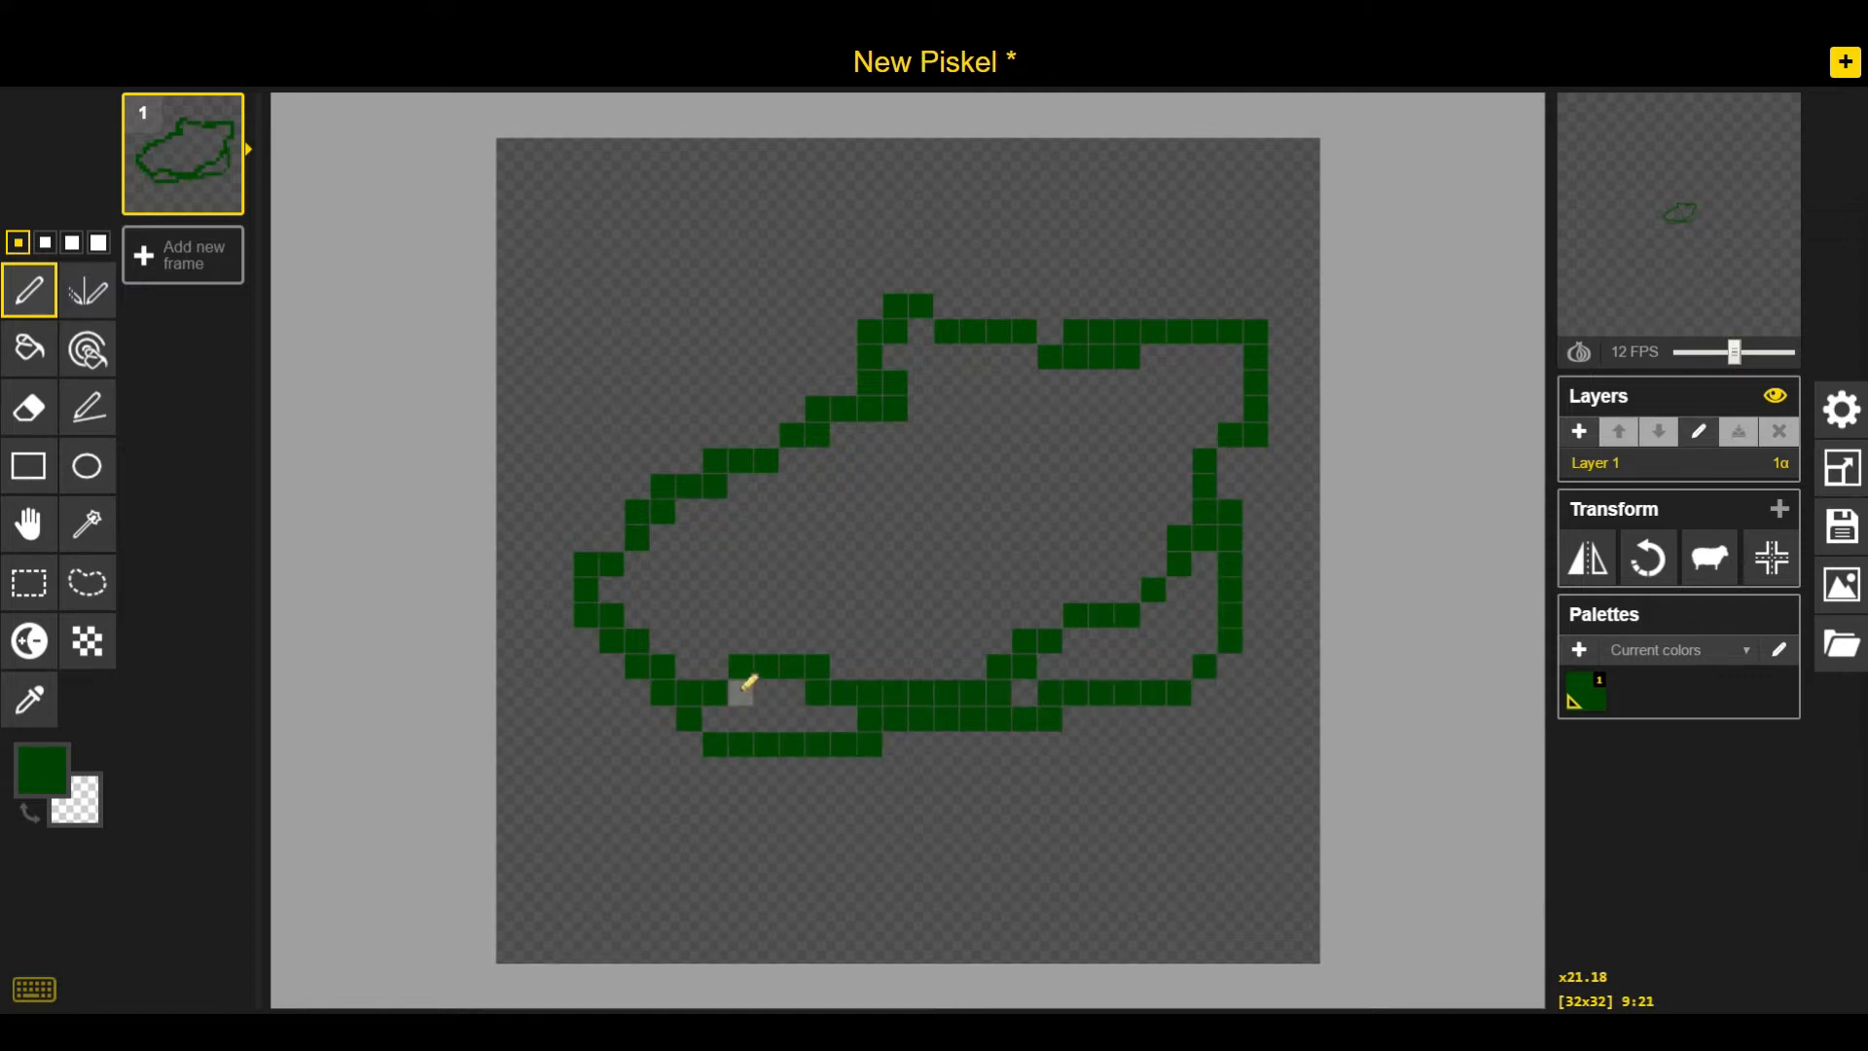
Erase a few outline pixels and extend the lower edge of the body outline
right_click(804, 659)
right_click(813, 665)
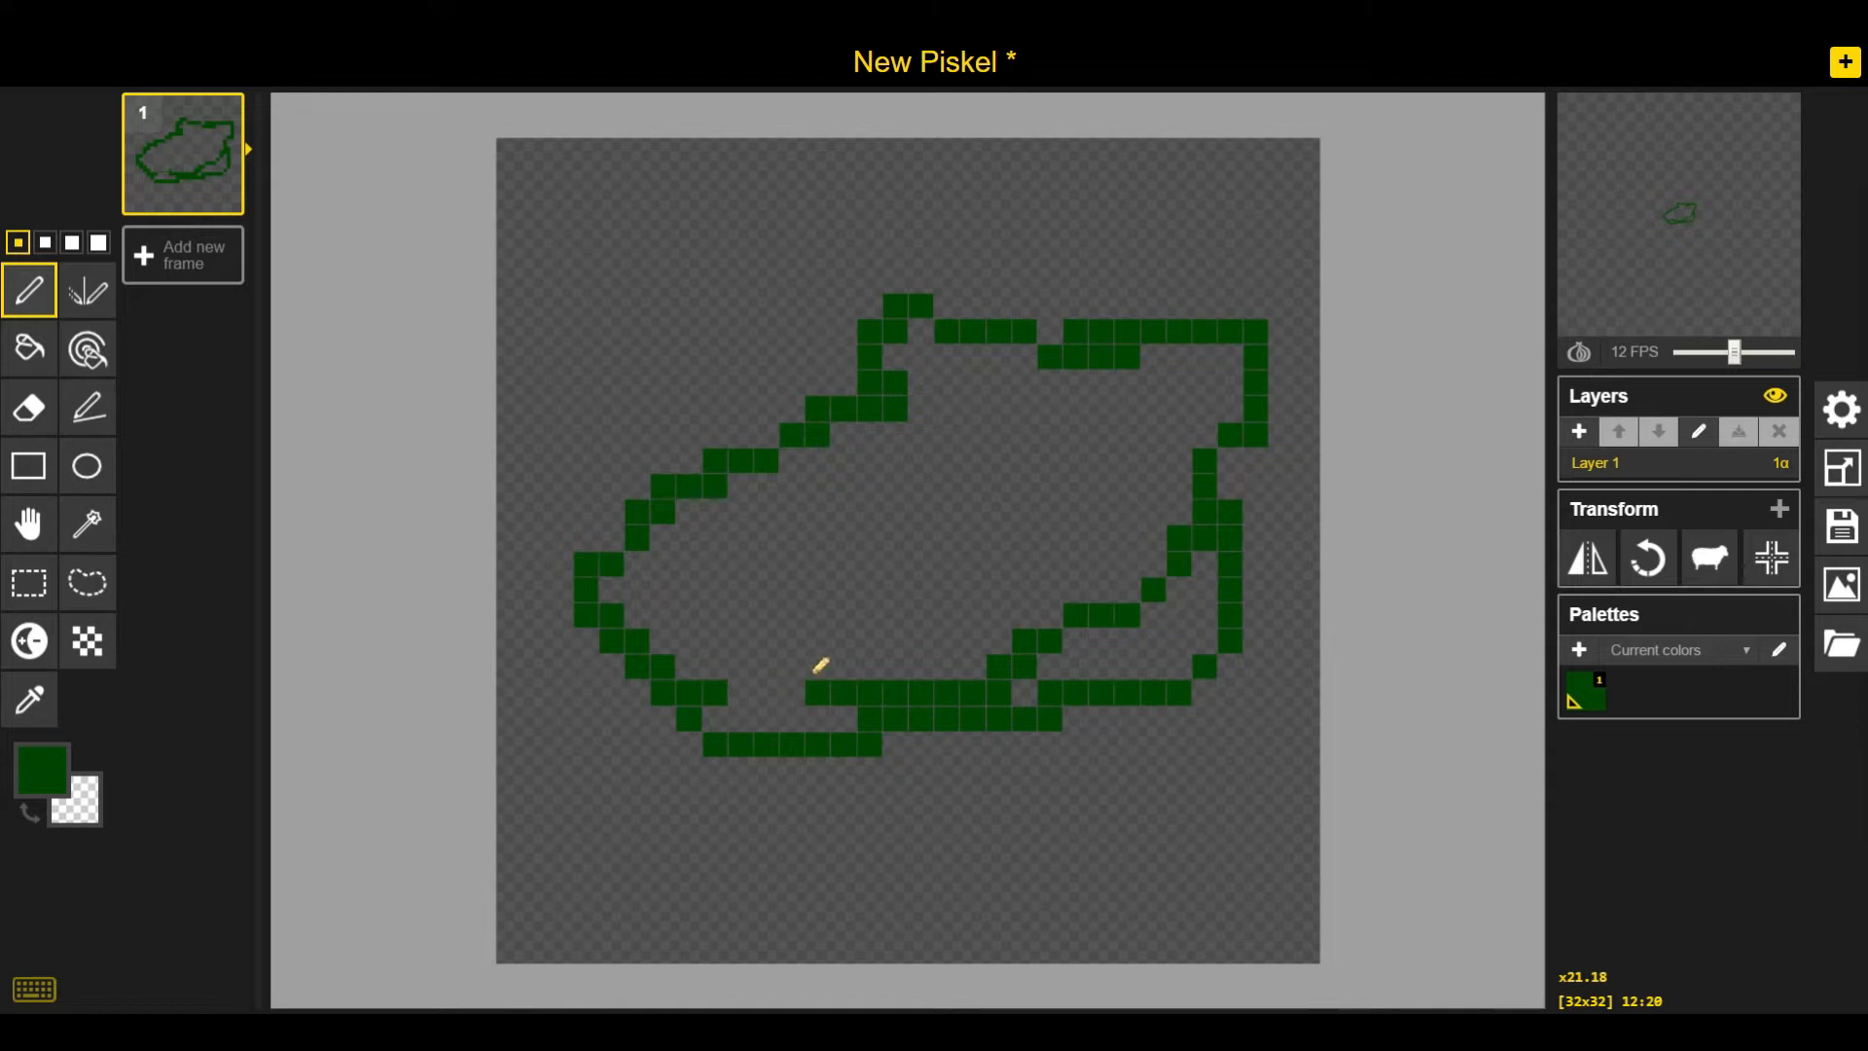
drag(751, 691, 792, 694)
mouse_move(587, 641)
mouse_down()
mouse_move(638, 744)
mouse_move(701, 746)
mouse_up()
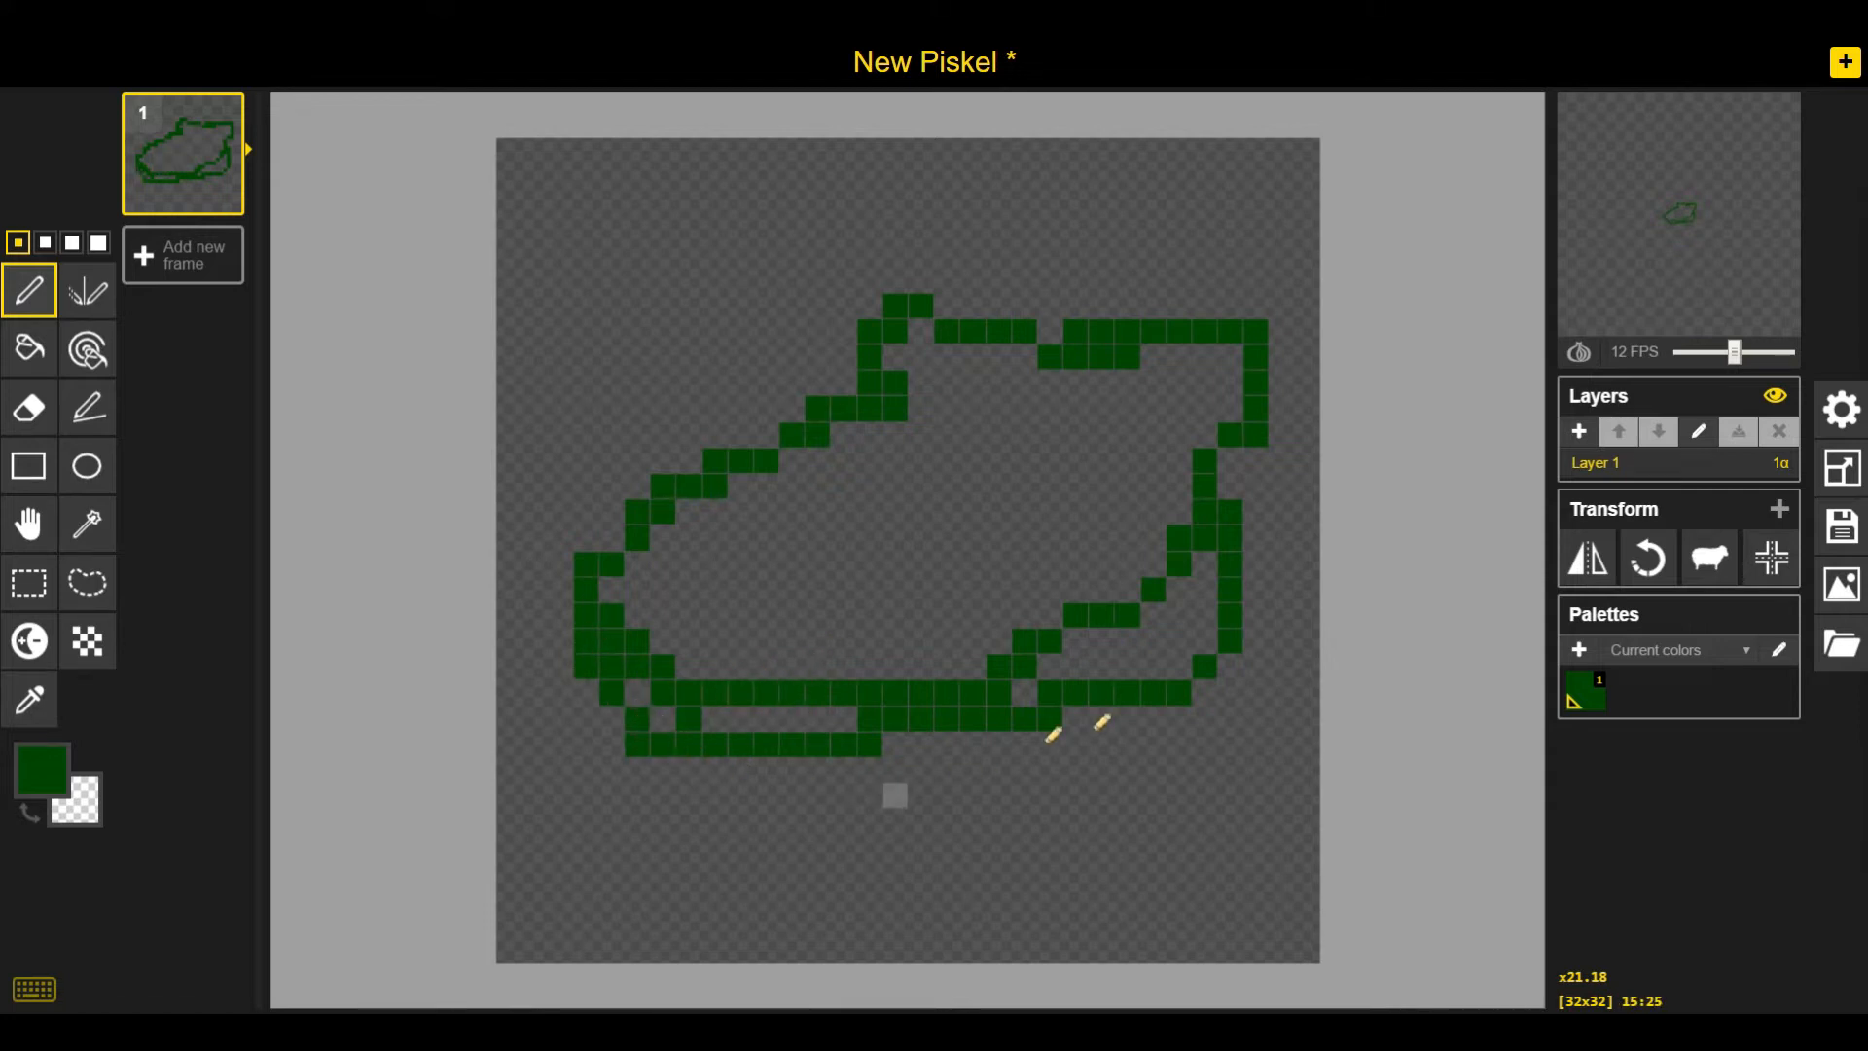
click(1024, 667)
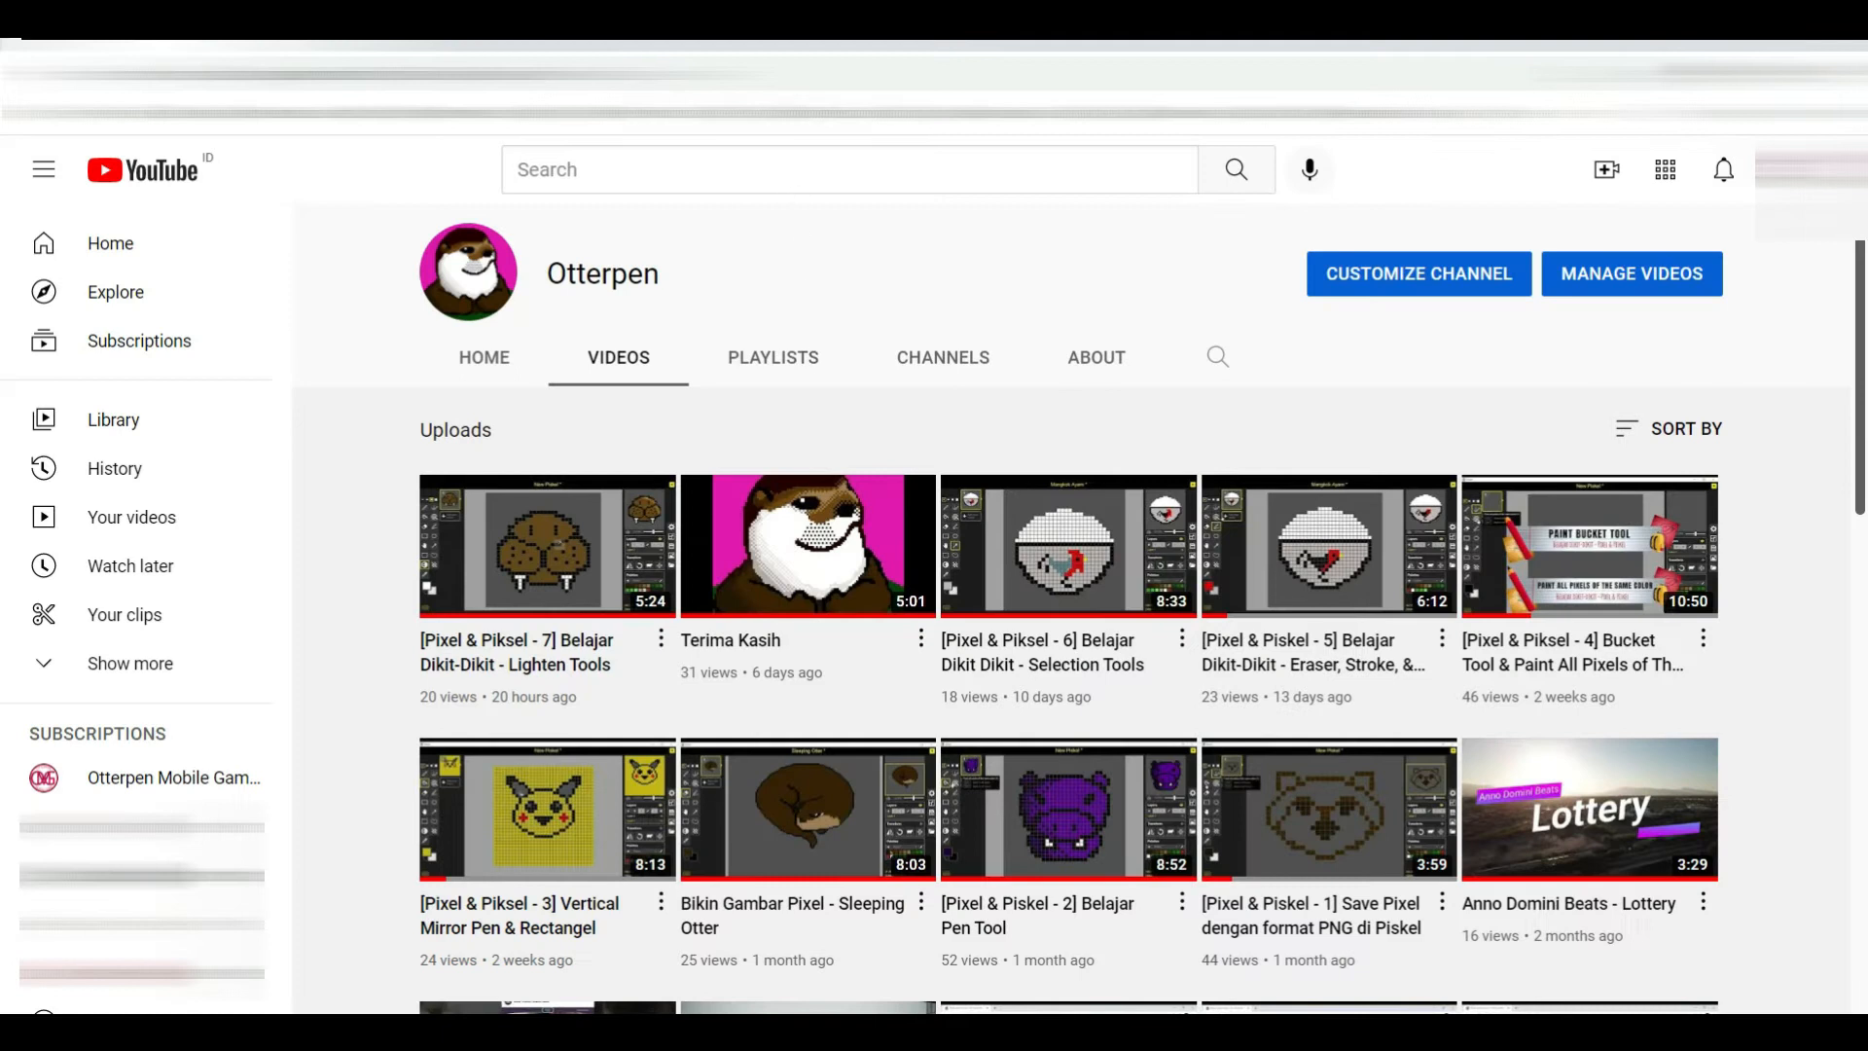
Open a new browser tab and search Google Images for buaya reference pictures
key(ctrl+t)
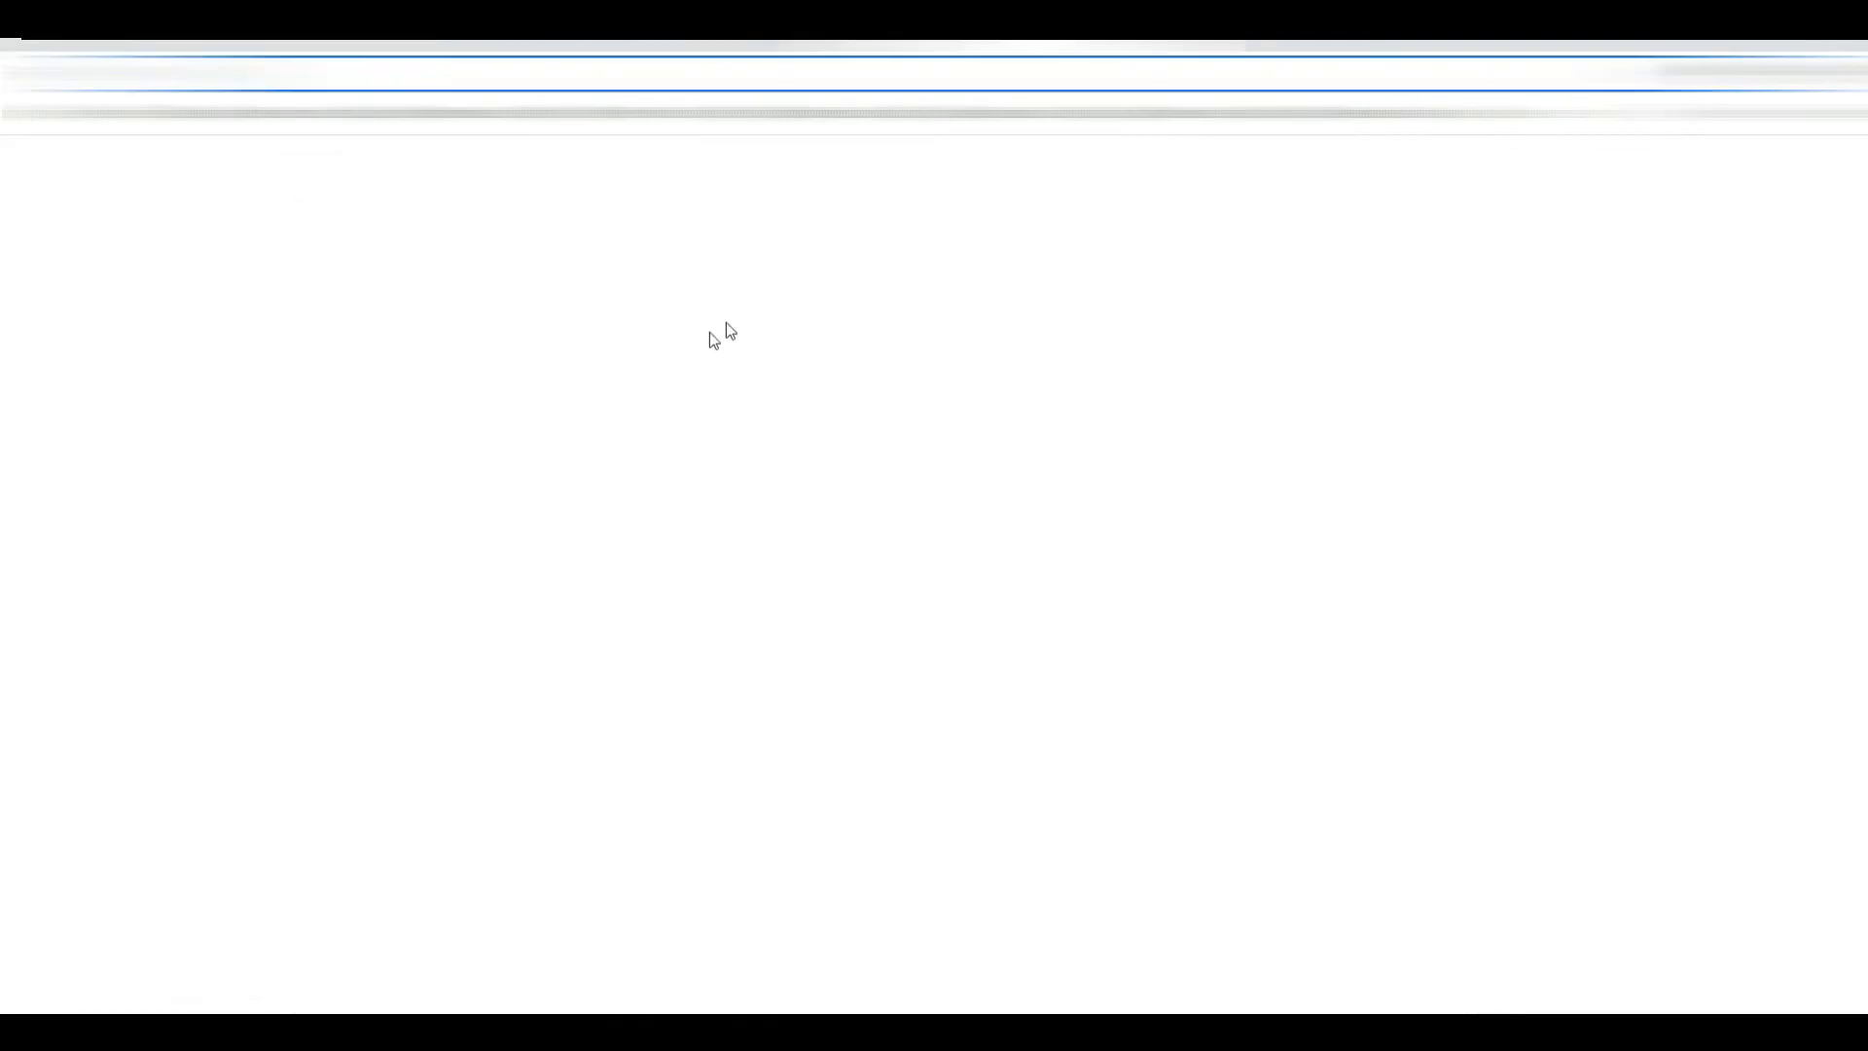
text(bua)
key(Return)
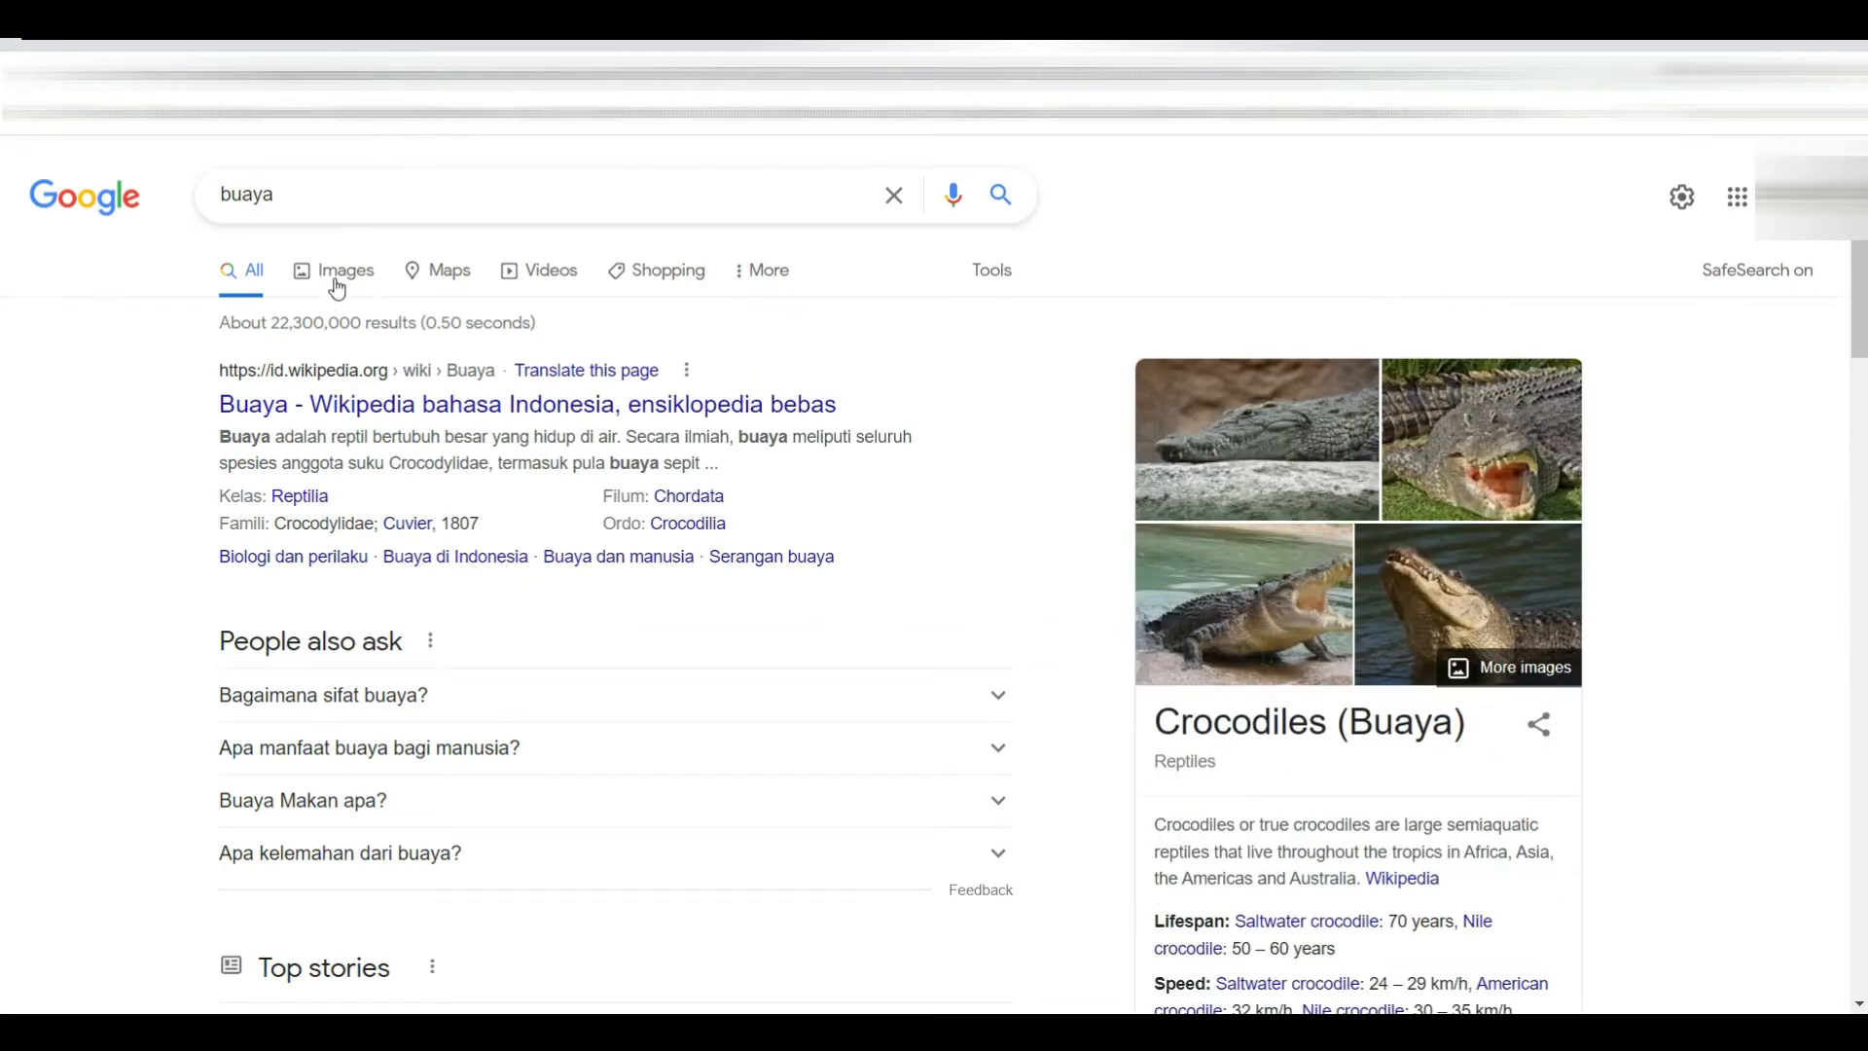
click(334, 280)
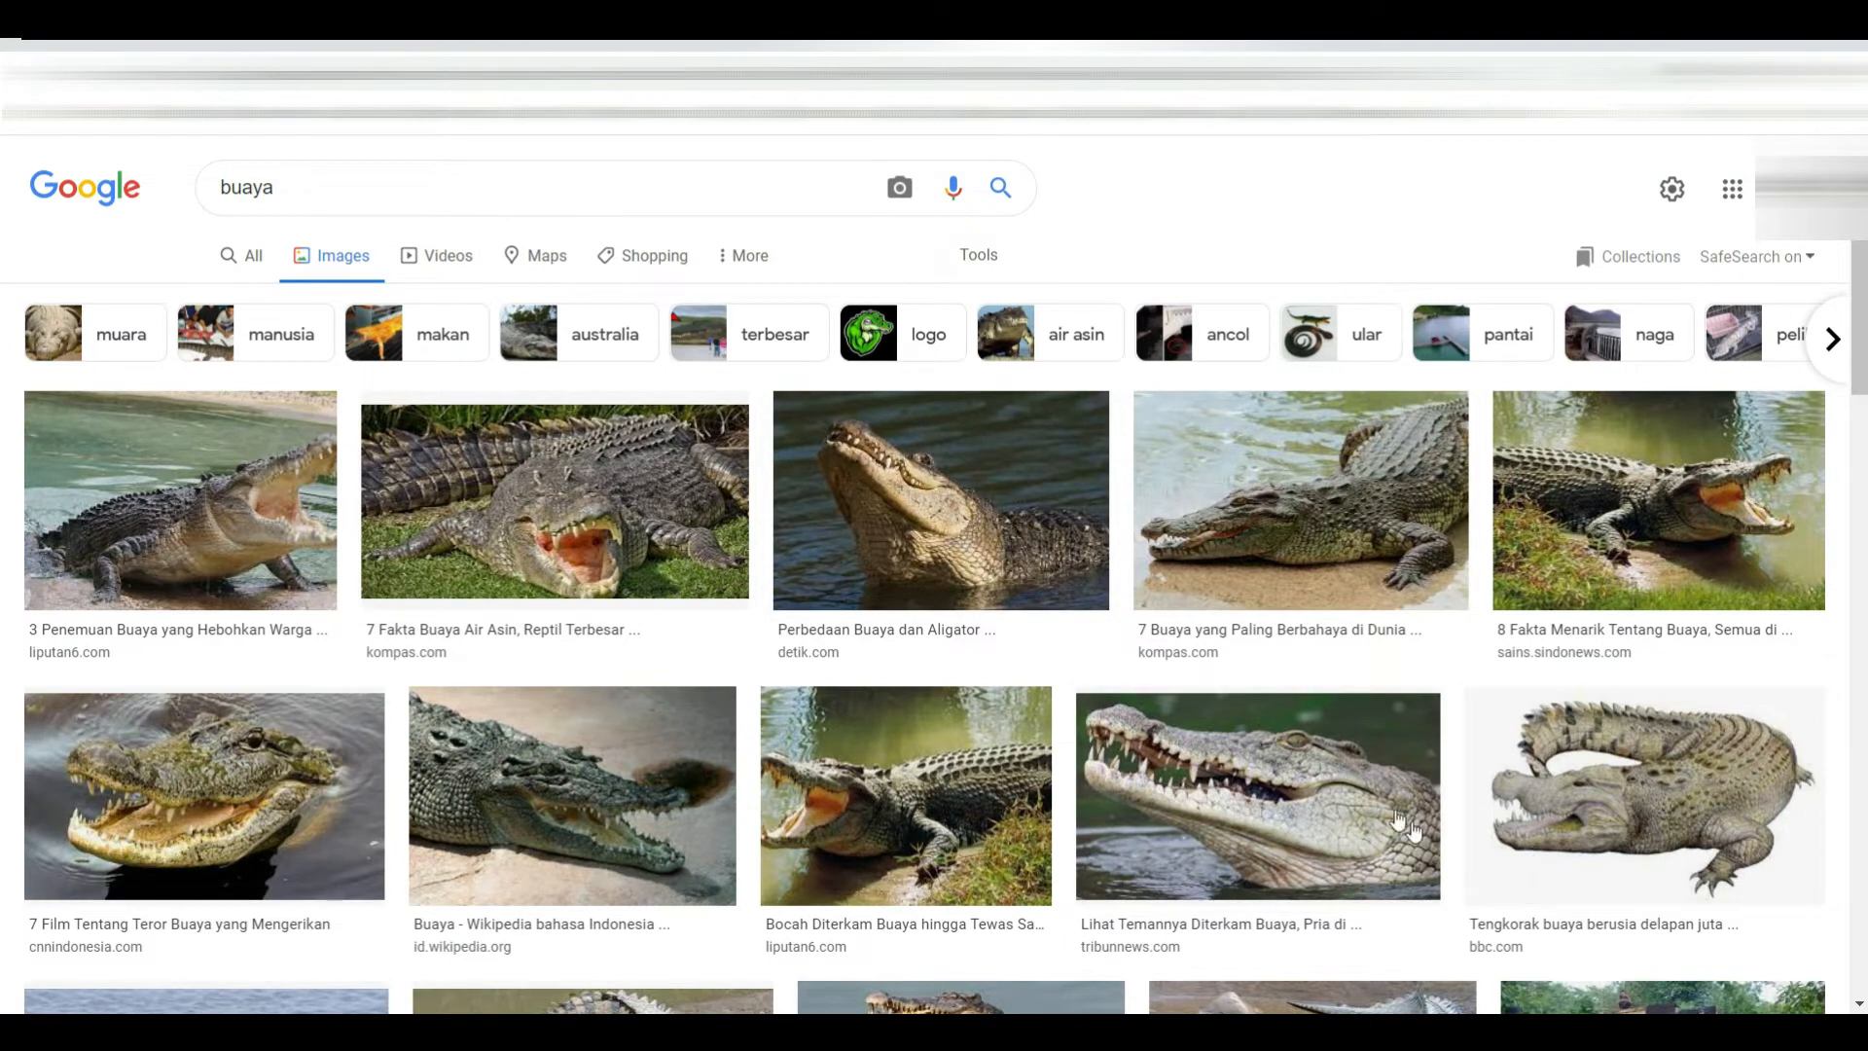
scroll(562, 751, down, 1)
scroll(562, 752, down, 2)
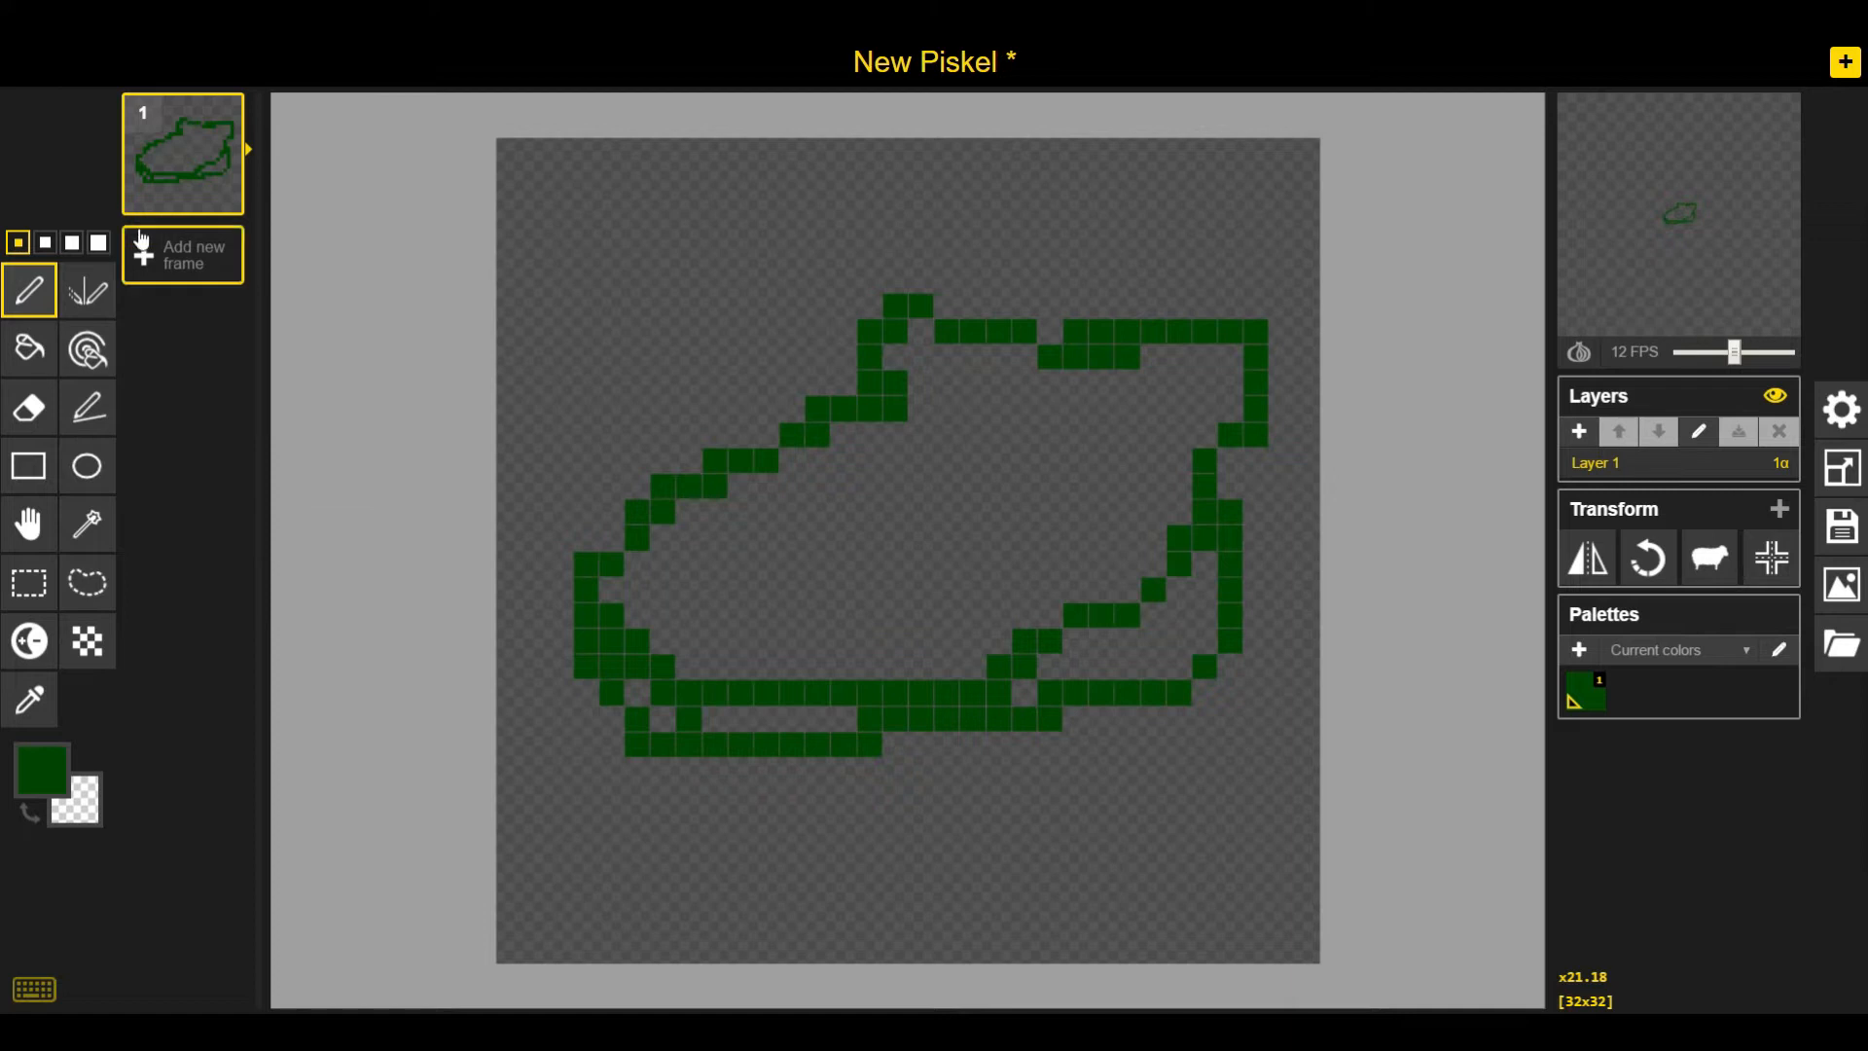
Redraw the crocodile's head, back and belly outline in dark green with the 1-pixel pen
click(98, 243)
mouse_move(581, 649)
mouse_down()
mouse_move(838, 450)
mouse_move(1075, 314)
mouse_move(1321, 432)
mouse_move(1225, 613)
mouse_move(1232, 373)
mouse_move(1170, 713)
mouse_move(1058, 629)
mouse_move(1159, 650)
mouse_move(856, 757)
mouse_move(622, 672)
mouse_up()
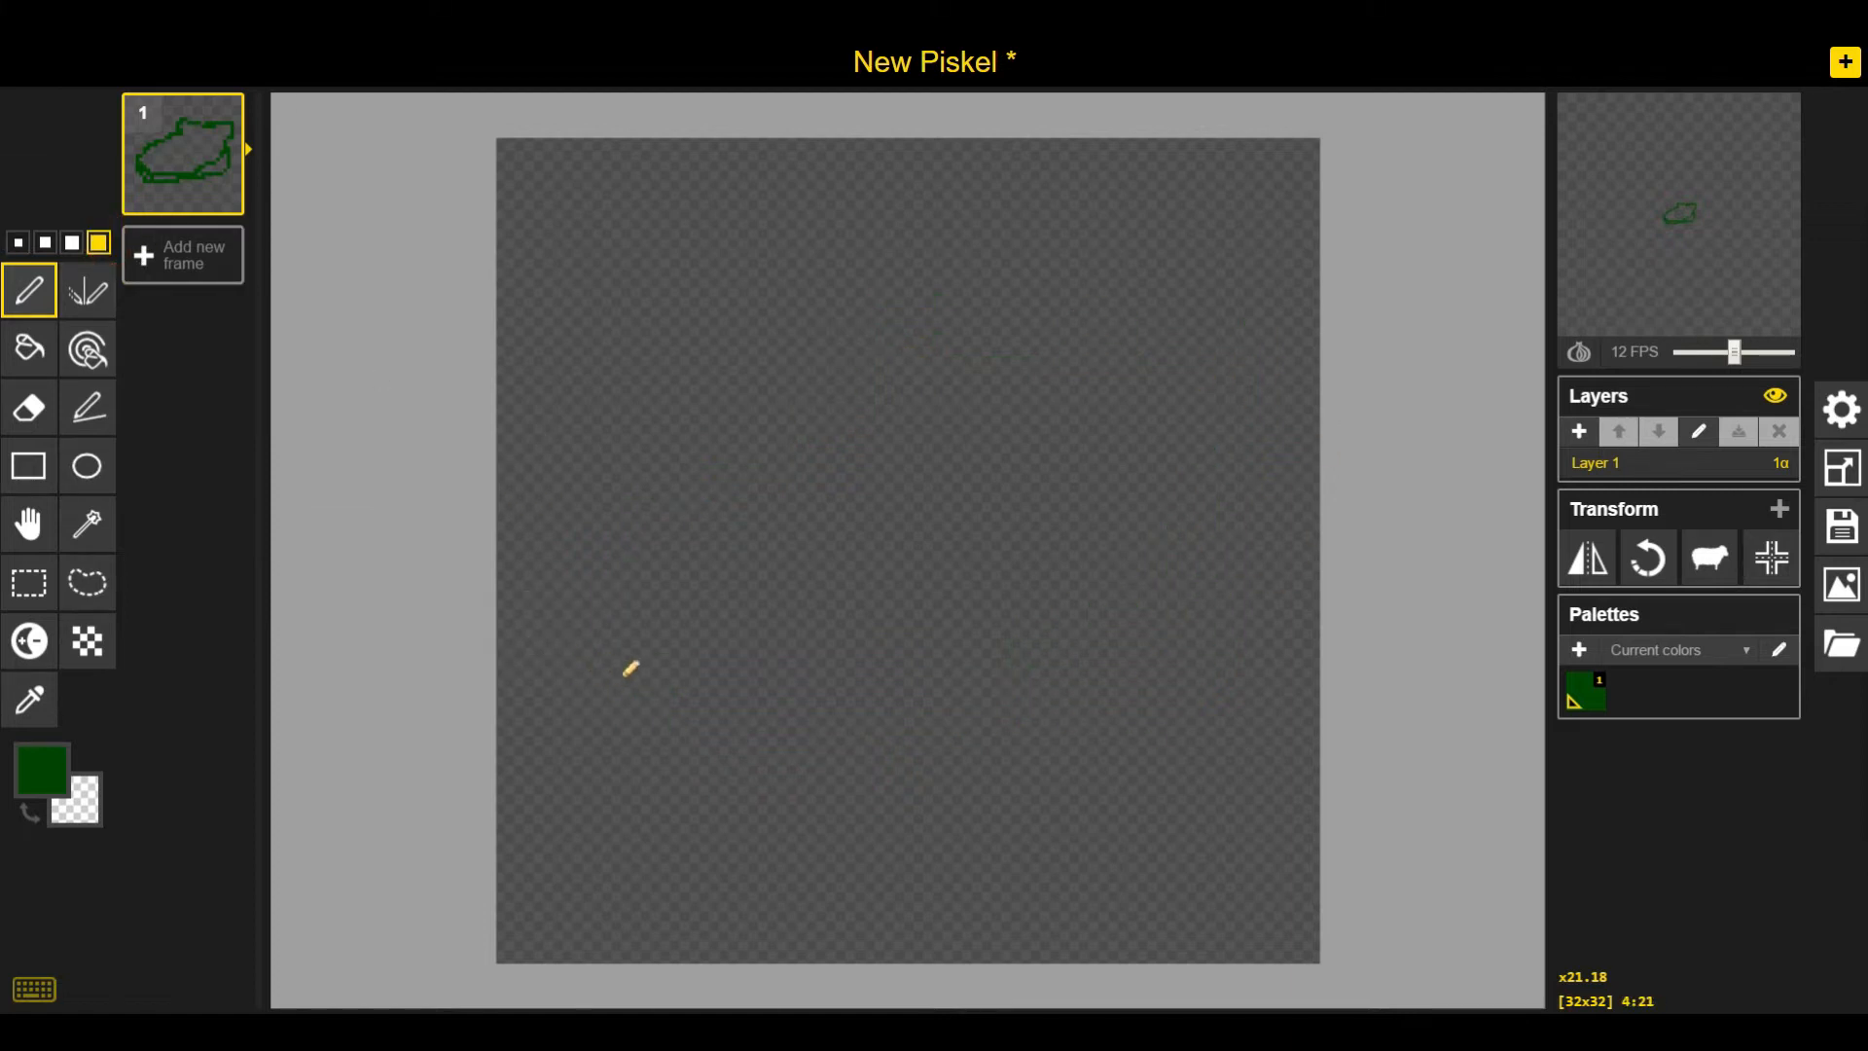
click(17, 243)
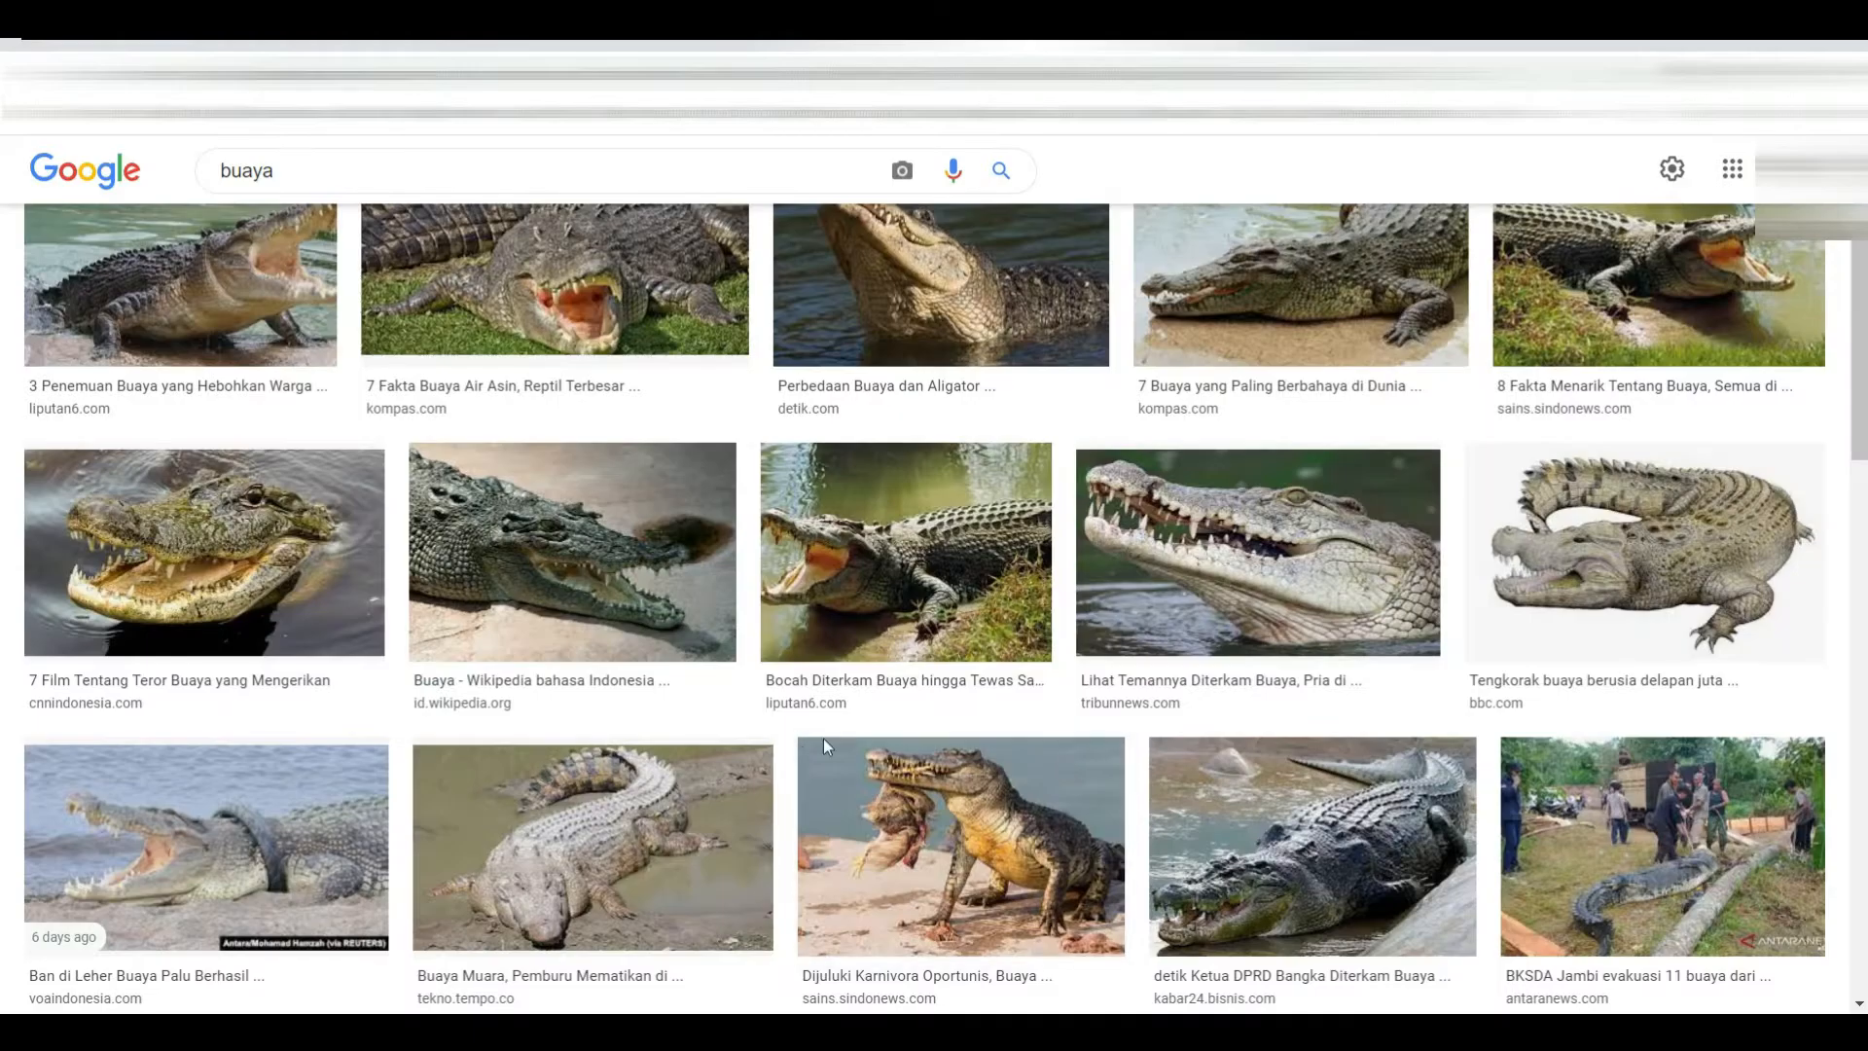
click(289, 542)
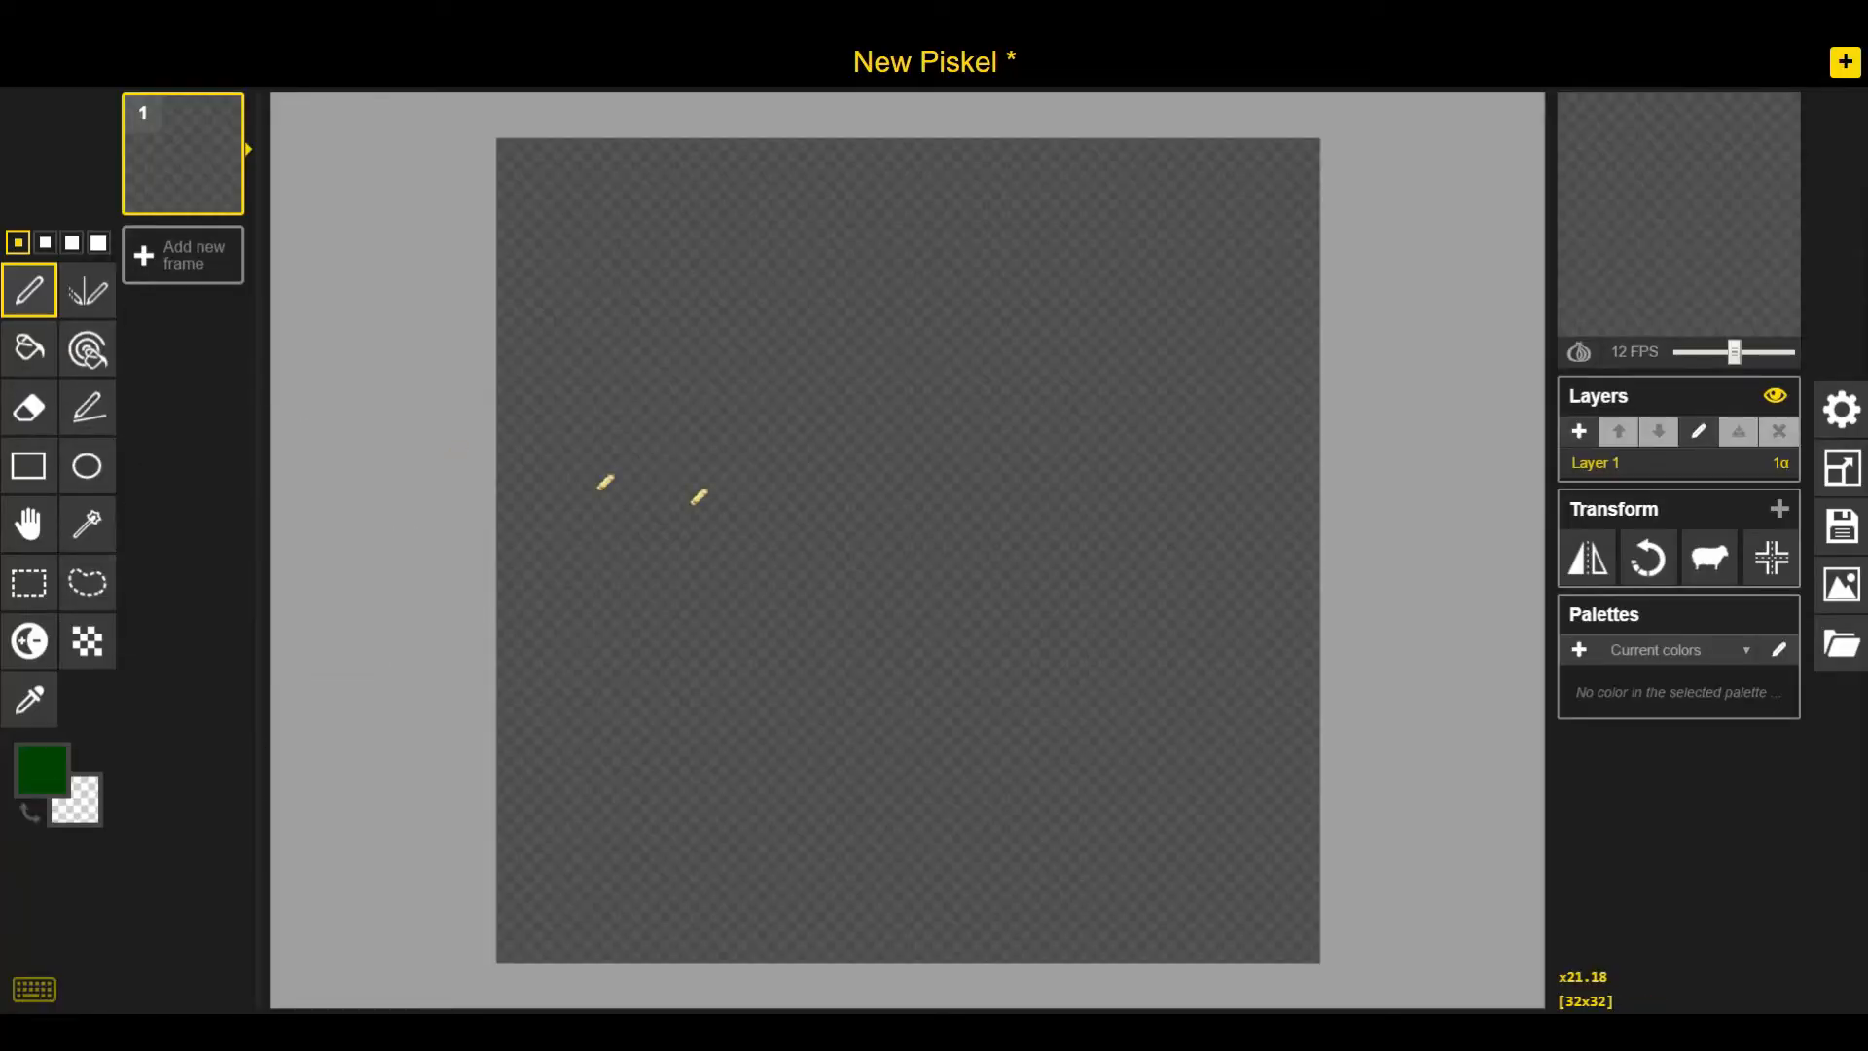
click(620, 544)
mouse_move(654, 557)
mouse_down()
mouse_move(736, 639)
mouse_move(829, 630)
mouse_move(934, 561)
mouse_move(1007, 563)
mouse_up()
mouse_move(611, 528)
mouse_down()
mouse_move(648, 440)
mouse_move(779, 404)
mouse_move(876, 356)
mouse_up()
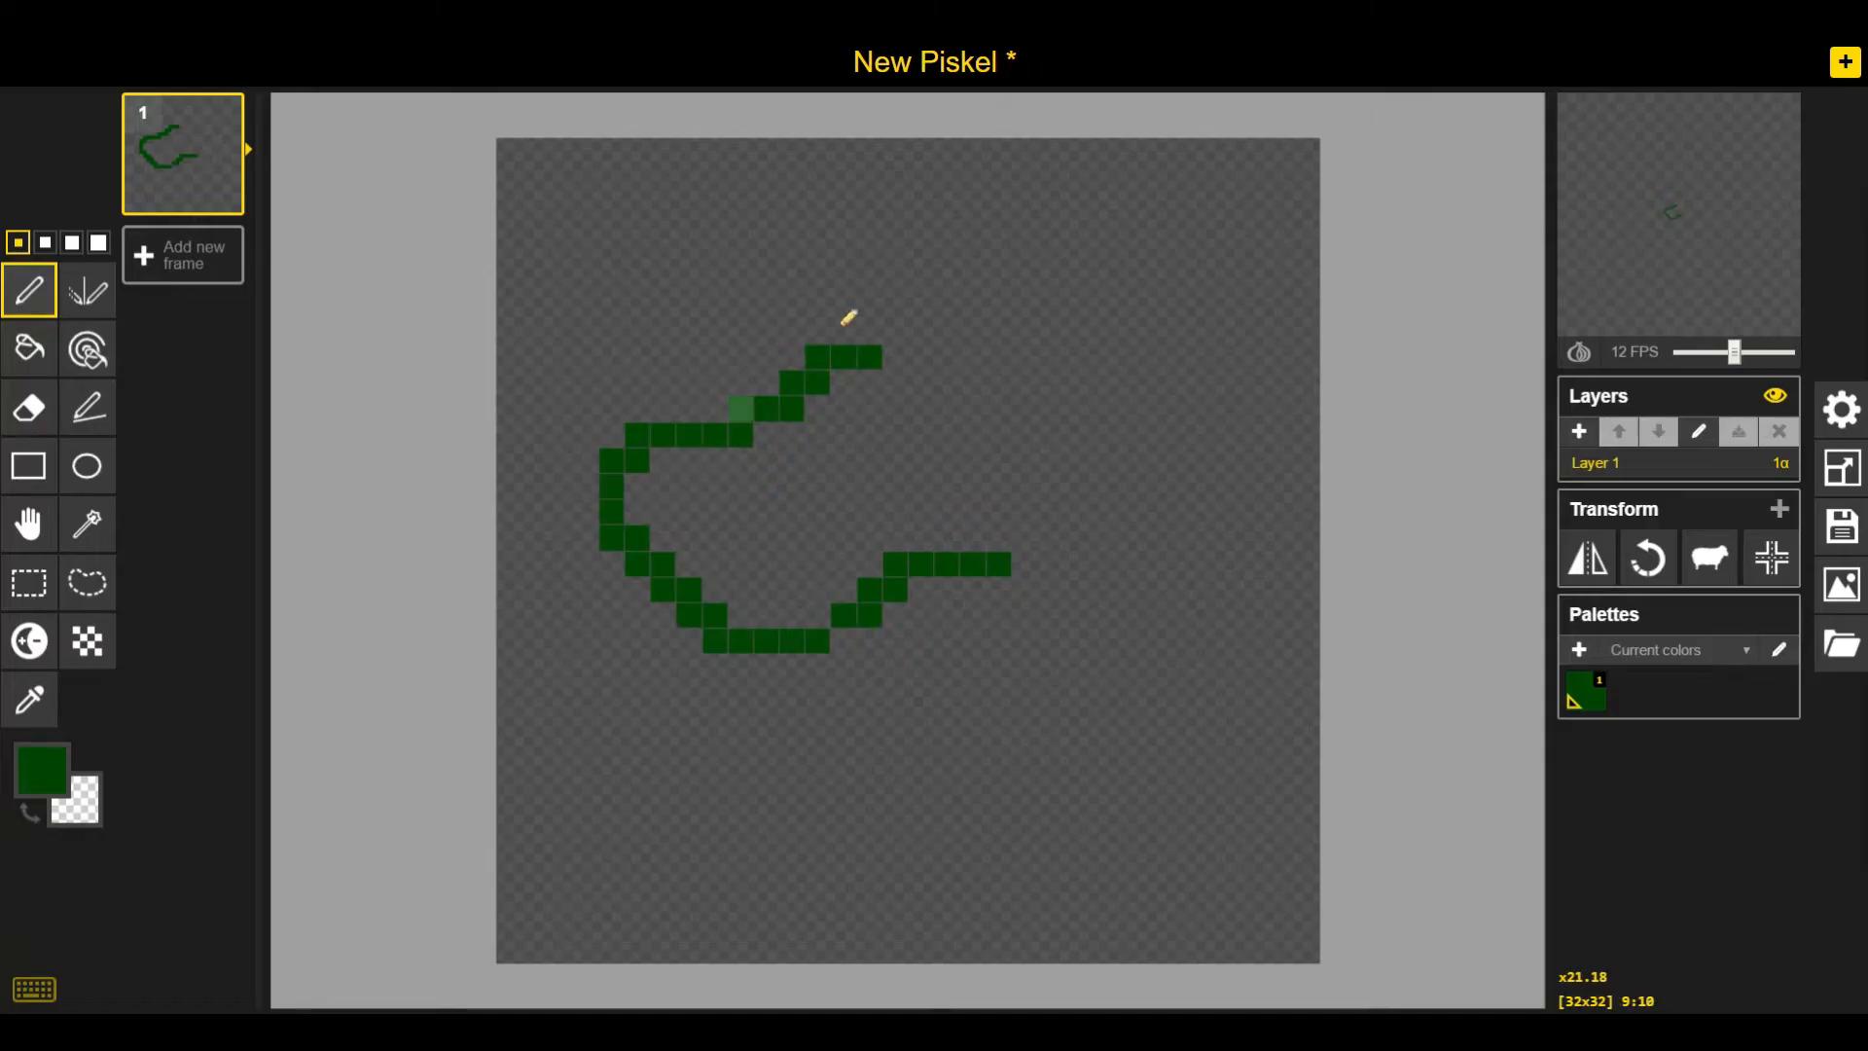
mouse_move(869, 331)
mouse_down()
mouse_move(1026, 304)
mouse_move(1157, 376)
mouse_move(1212, 435)
mouse_move(1282, 615)
mouse_up()
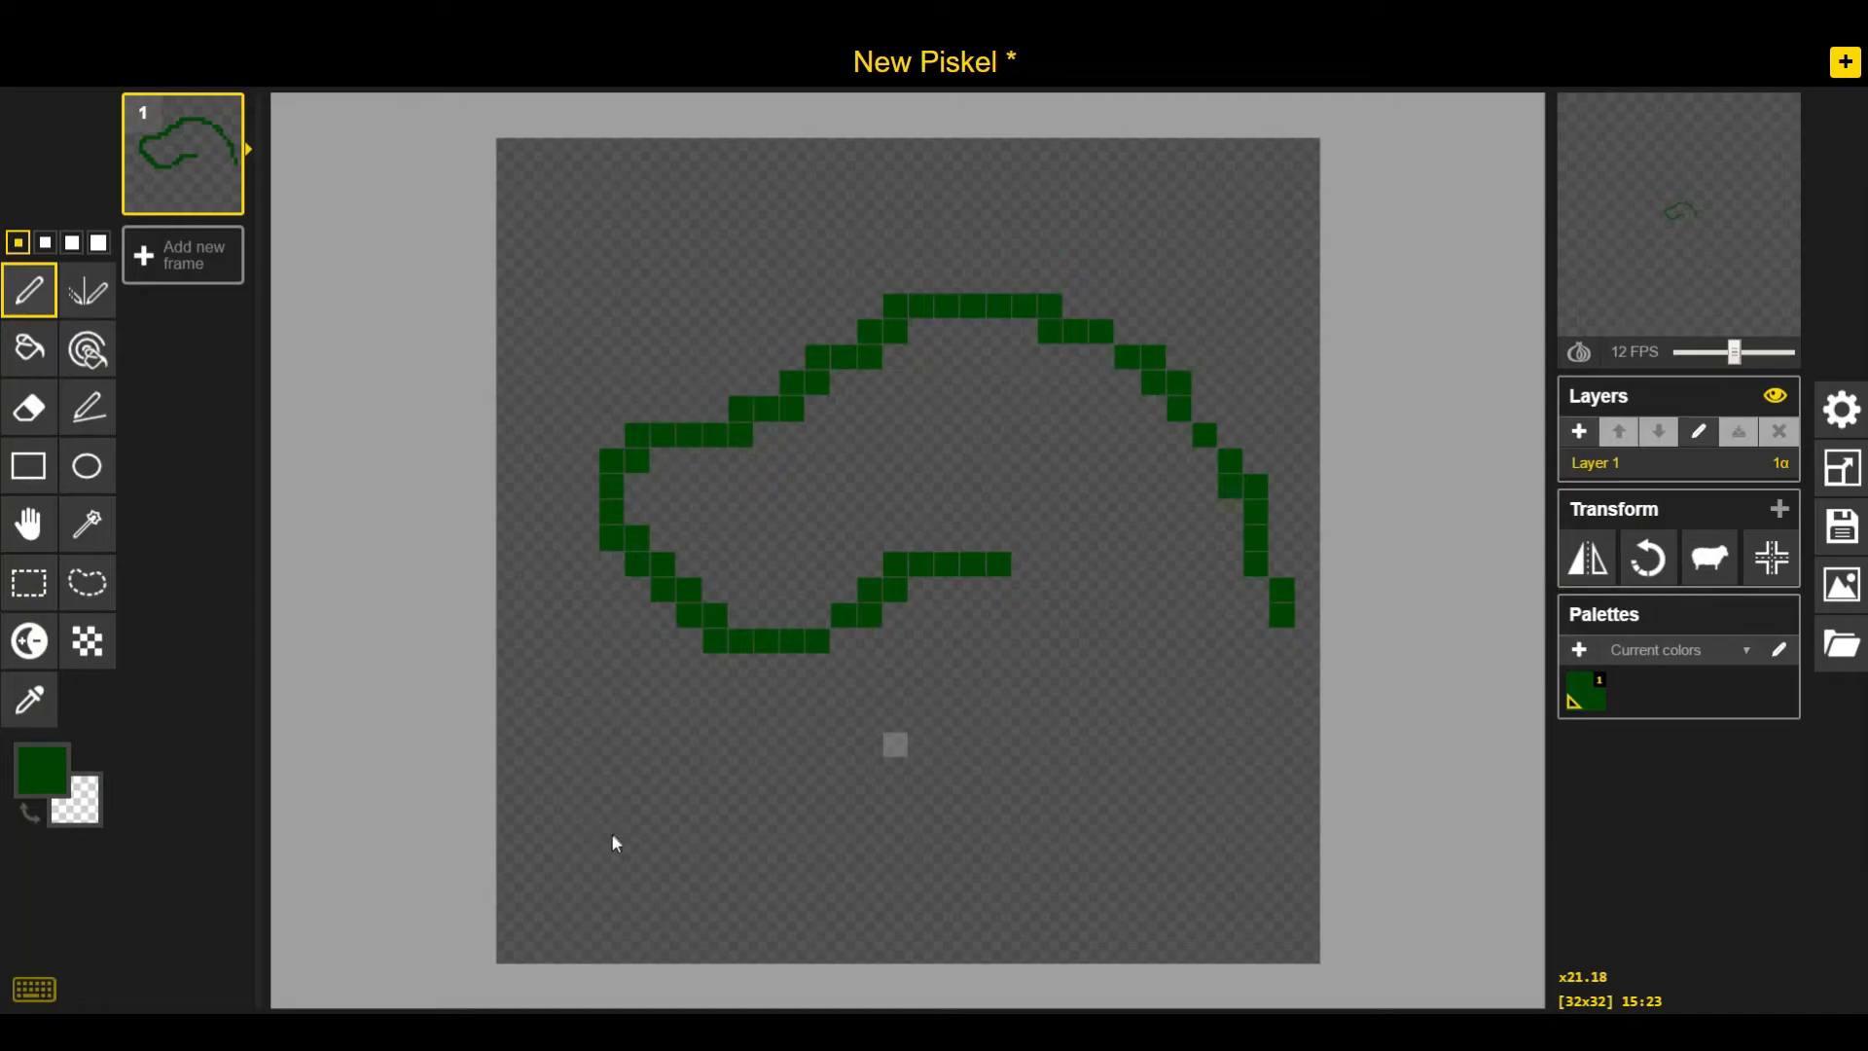
drag(686, 650, 632, 667)
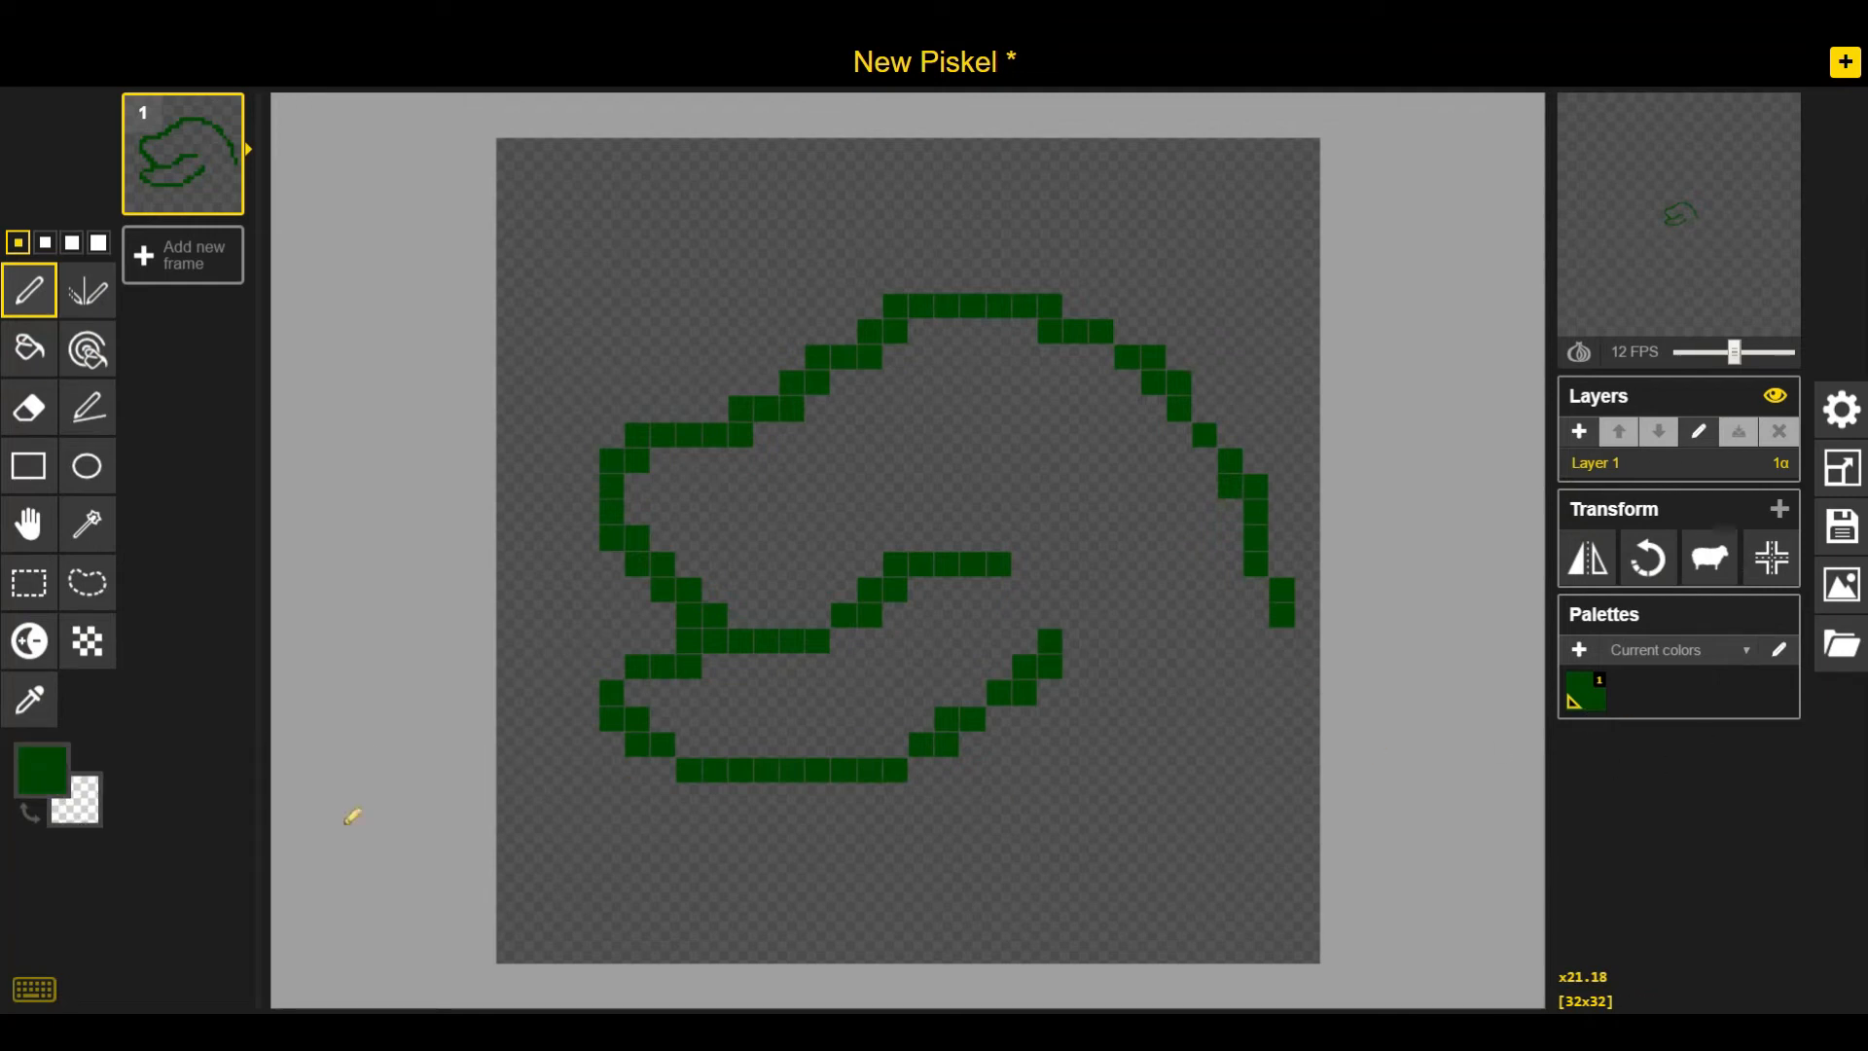
Switch the primary color to dark navy blue and draw the water line on both sides of the crocodile
click(53, 784)
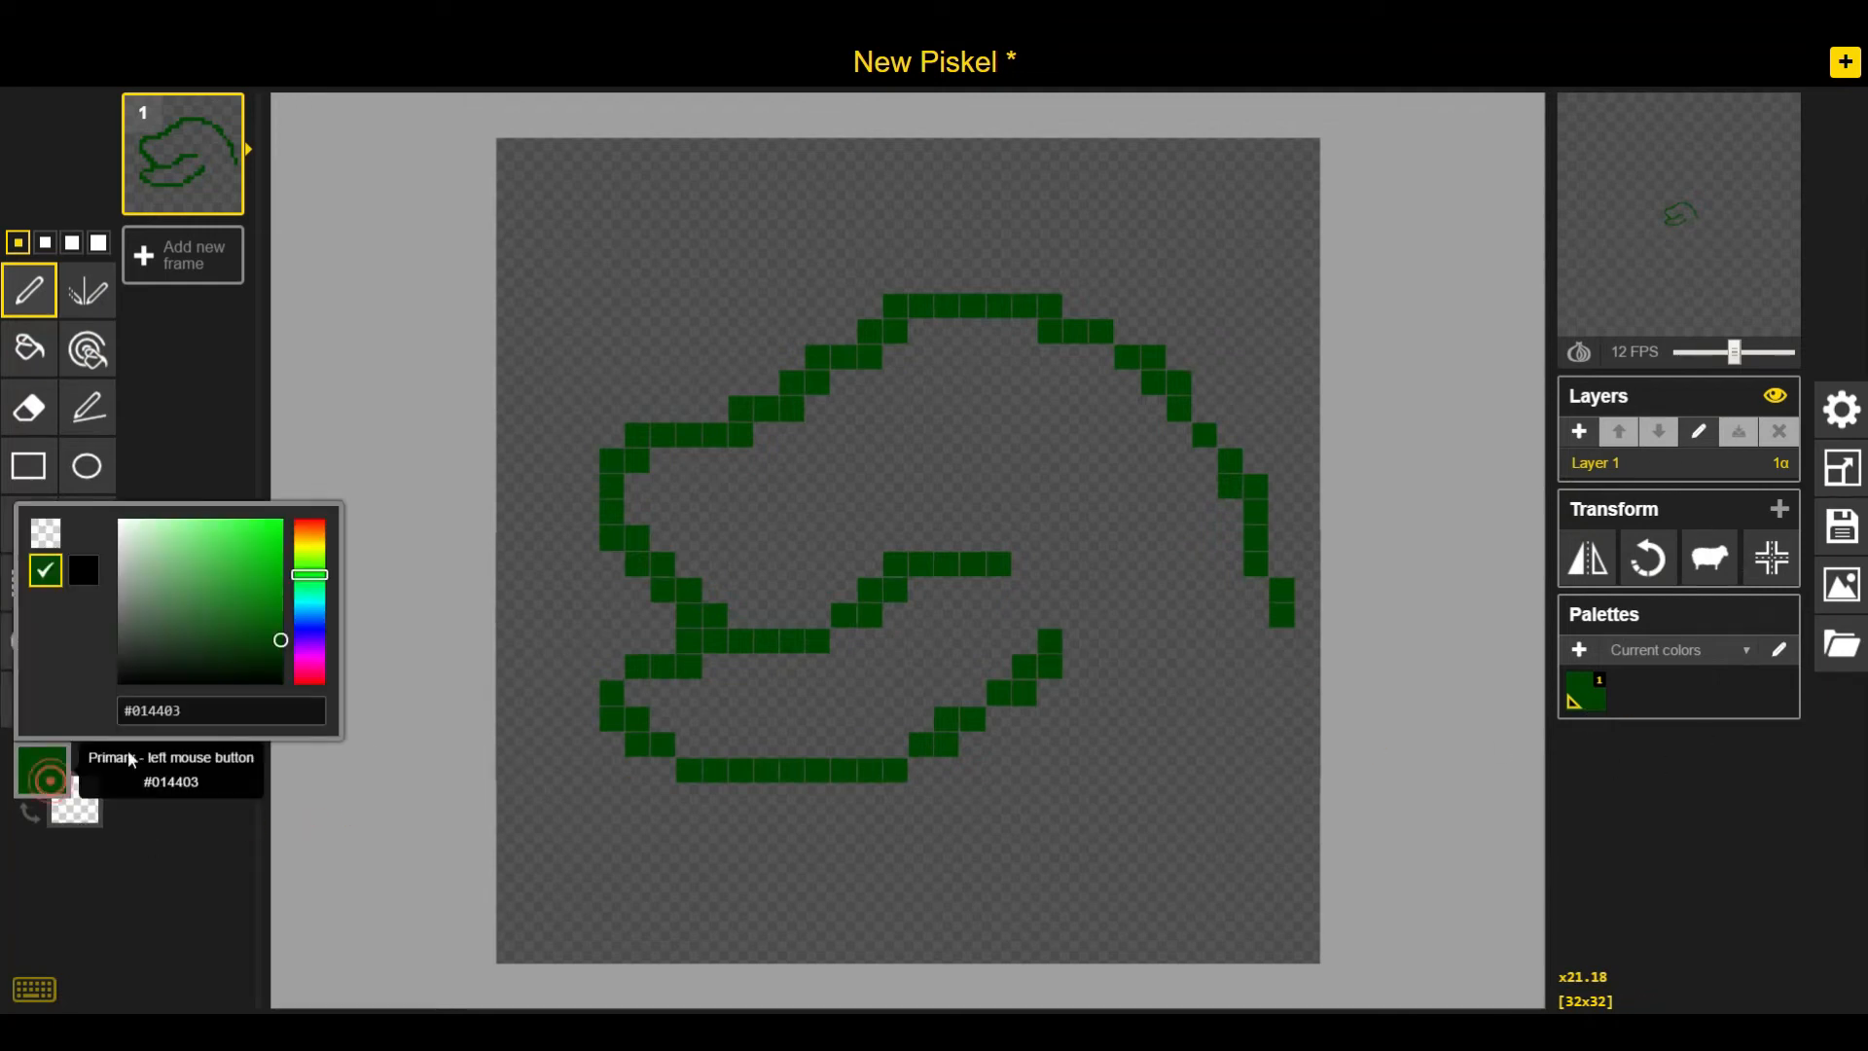
click(303, 626)
click(476, 789)
drag(498, 655, 671, 640)
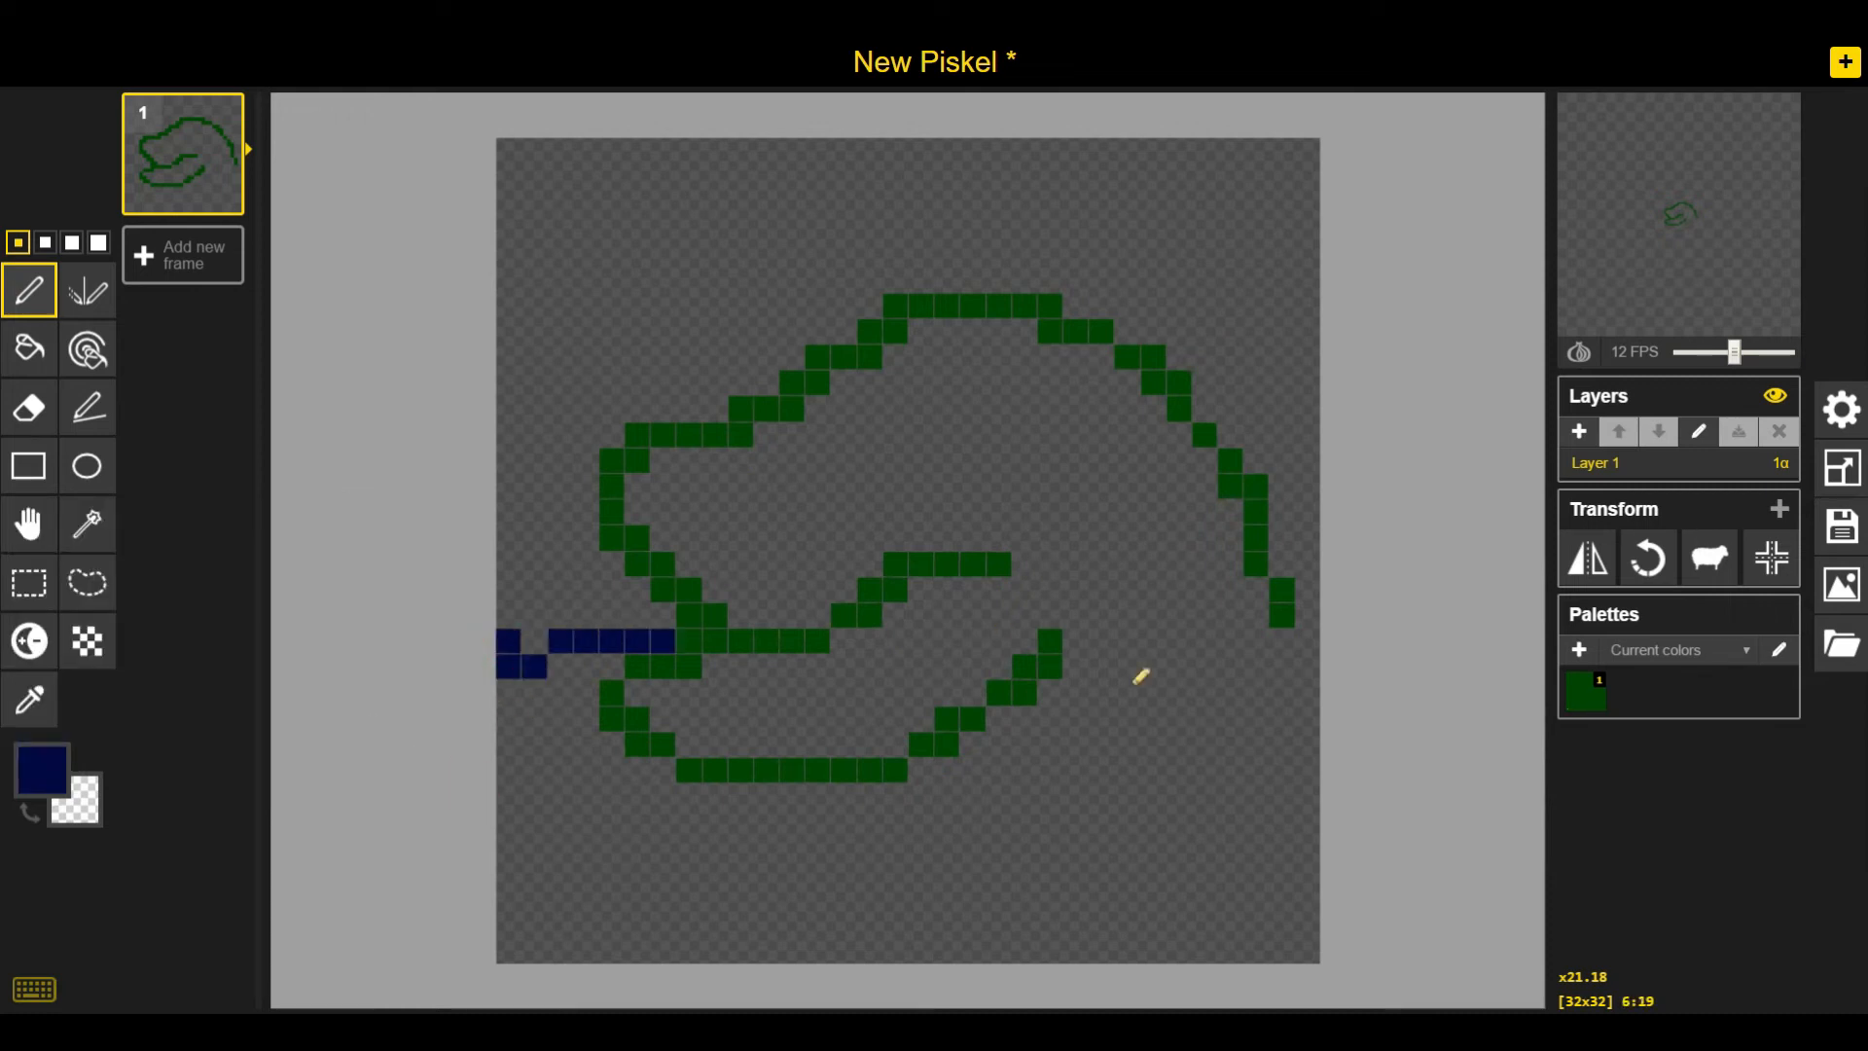
click(1308, 615)
mouse_move(1069, 691)
mouse_down()
mouse_move(1264, 683)
mouse_move(1308, 642)
mouse_up()
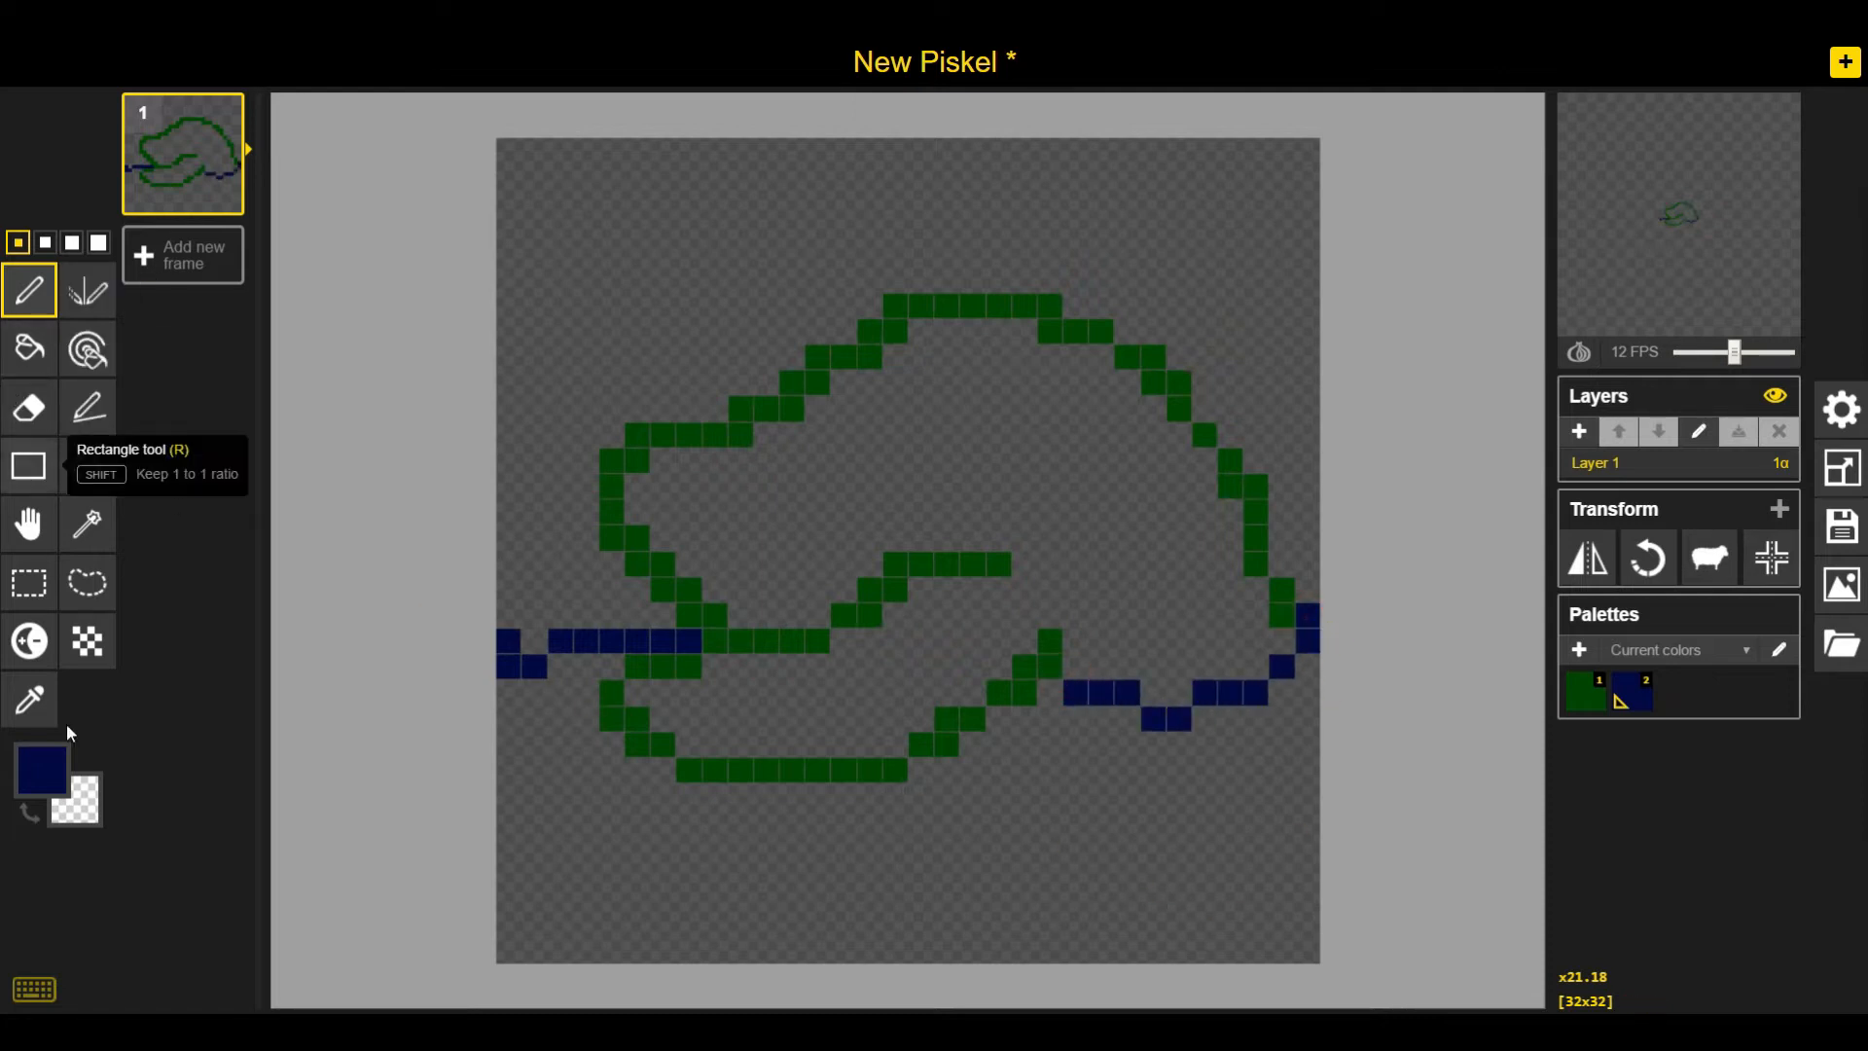
Reselect dark green, erase the old inner mouth line and rework the snout curve
click(1584, 718)
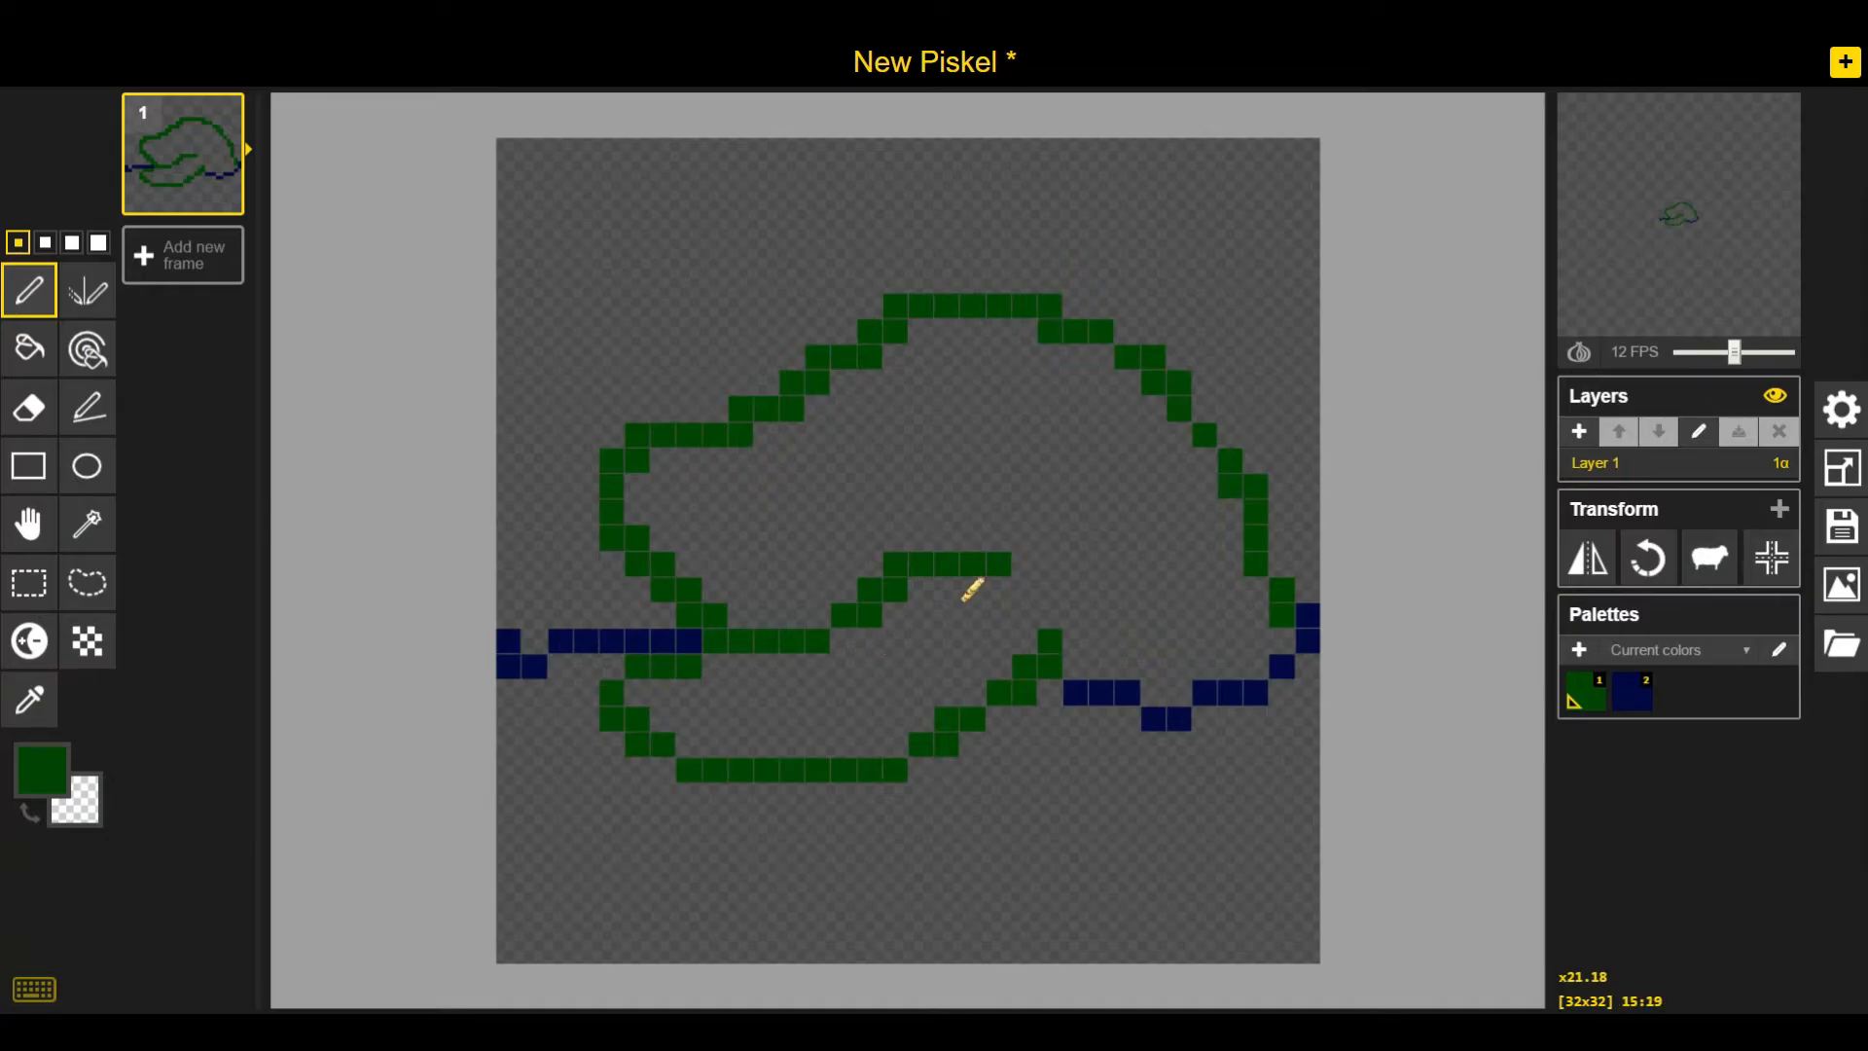
mouse_move(1022, 558)
mouse_down()
mouse_move(965, 567)
mouse_move(872, 613)
mouse_up()
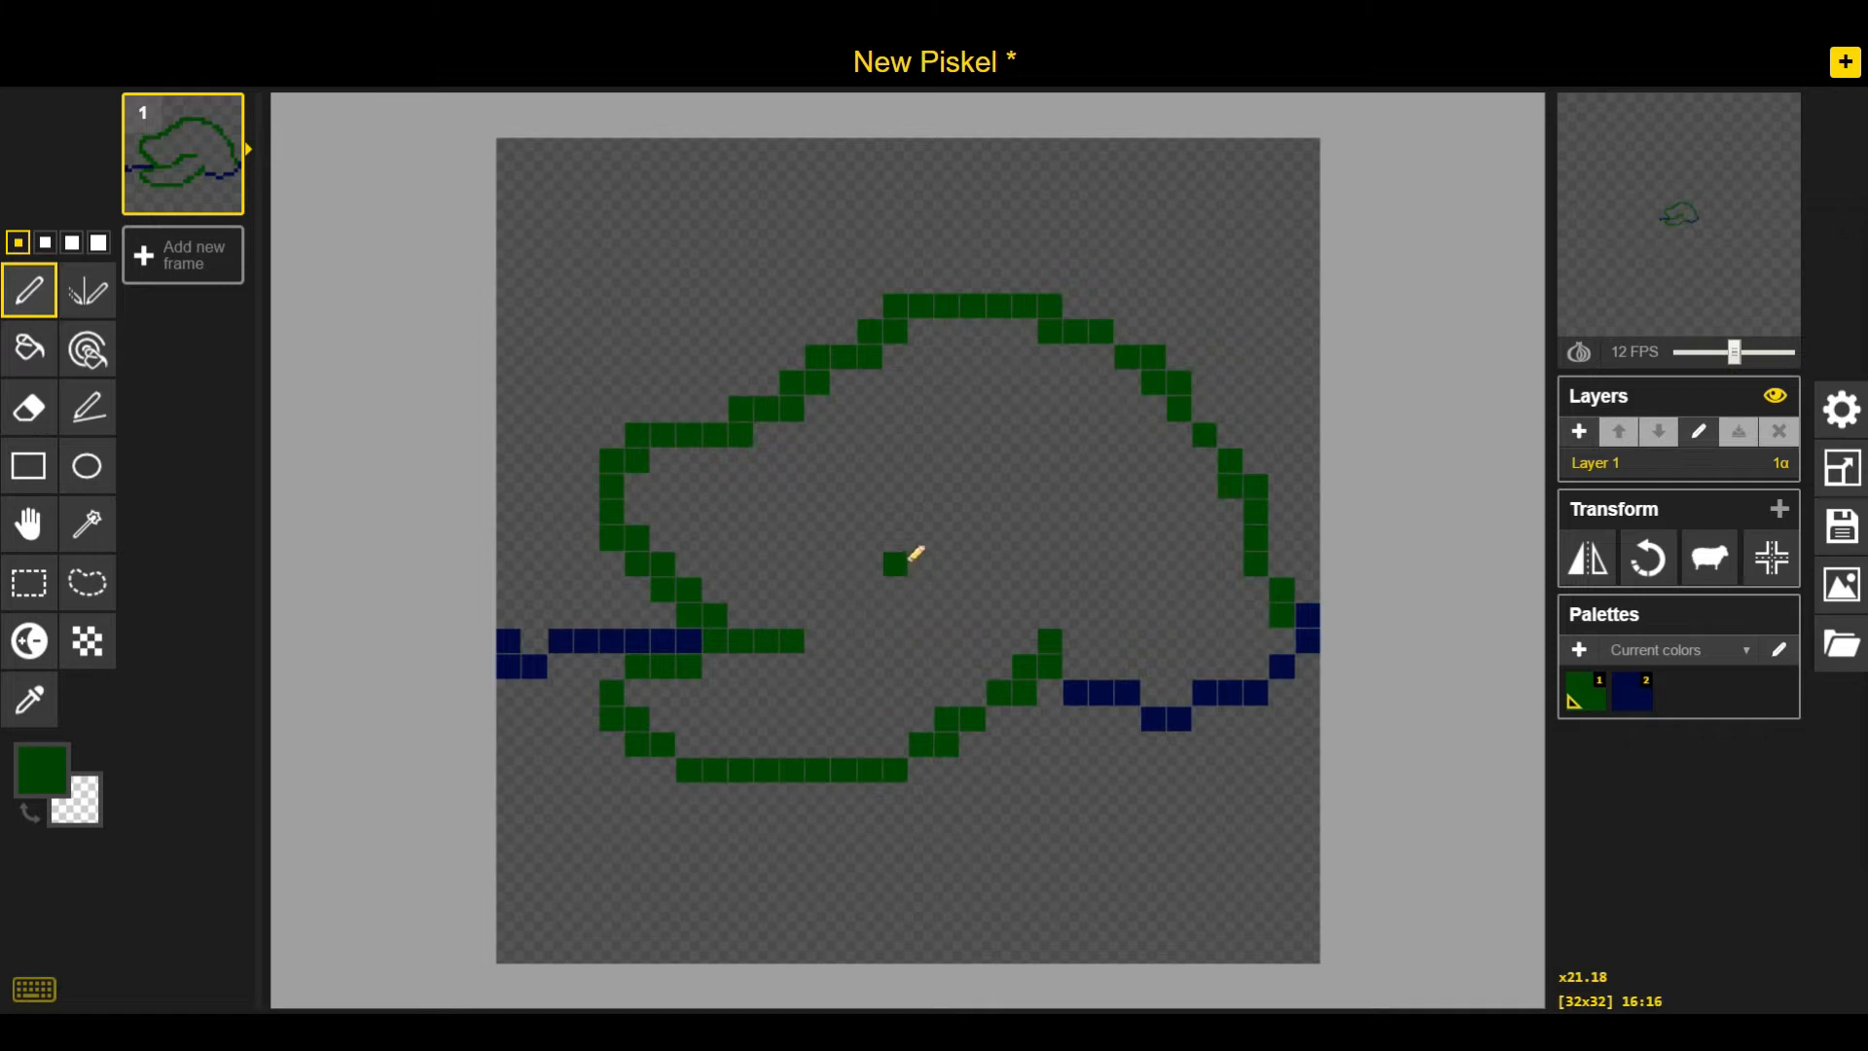
mouse_move(623, 469)
mouse_down()
mouse_move(651, 438)
mouse_move(598, 506)
mouse_move(668, 453)
mouse_move(587, 536)
mouse_up()
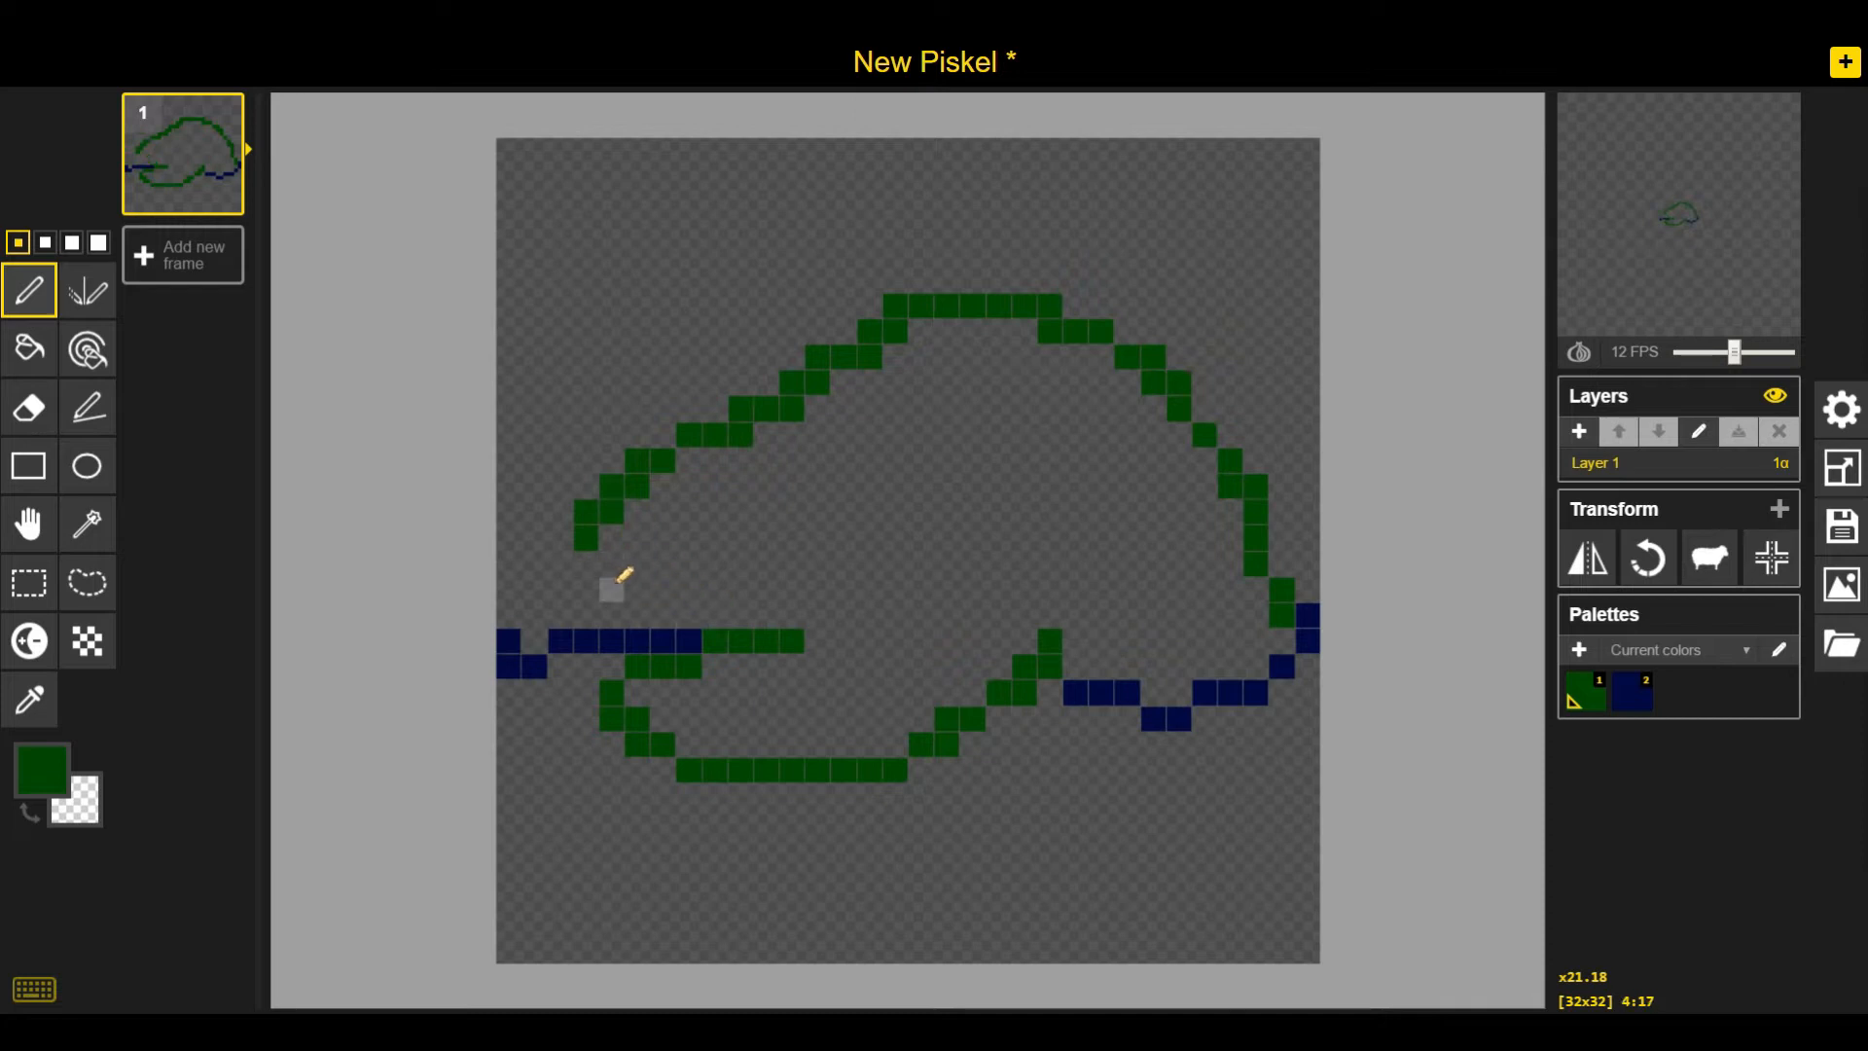
Draw the new mouth line and the front leg outline in dark green
mouse_move(616, 568)
mouse_down()
mouse_move(825, 645)
mouse_move(1114, 559)
mouse_up()
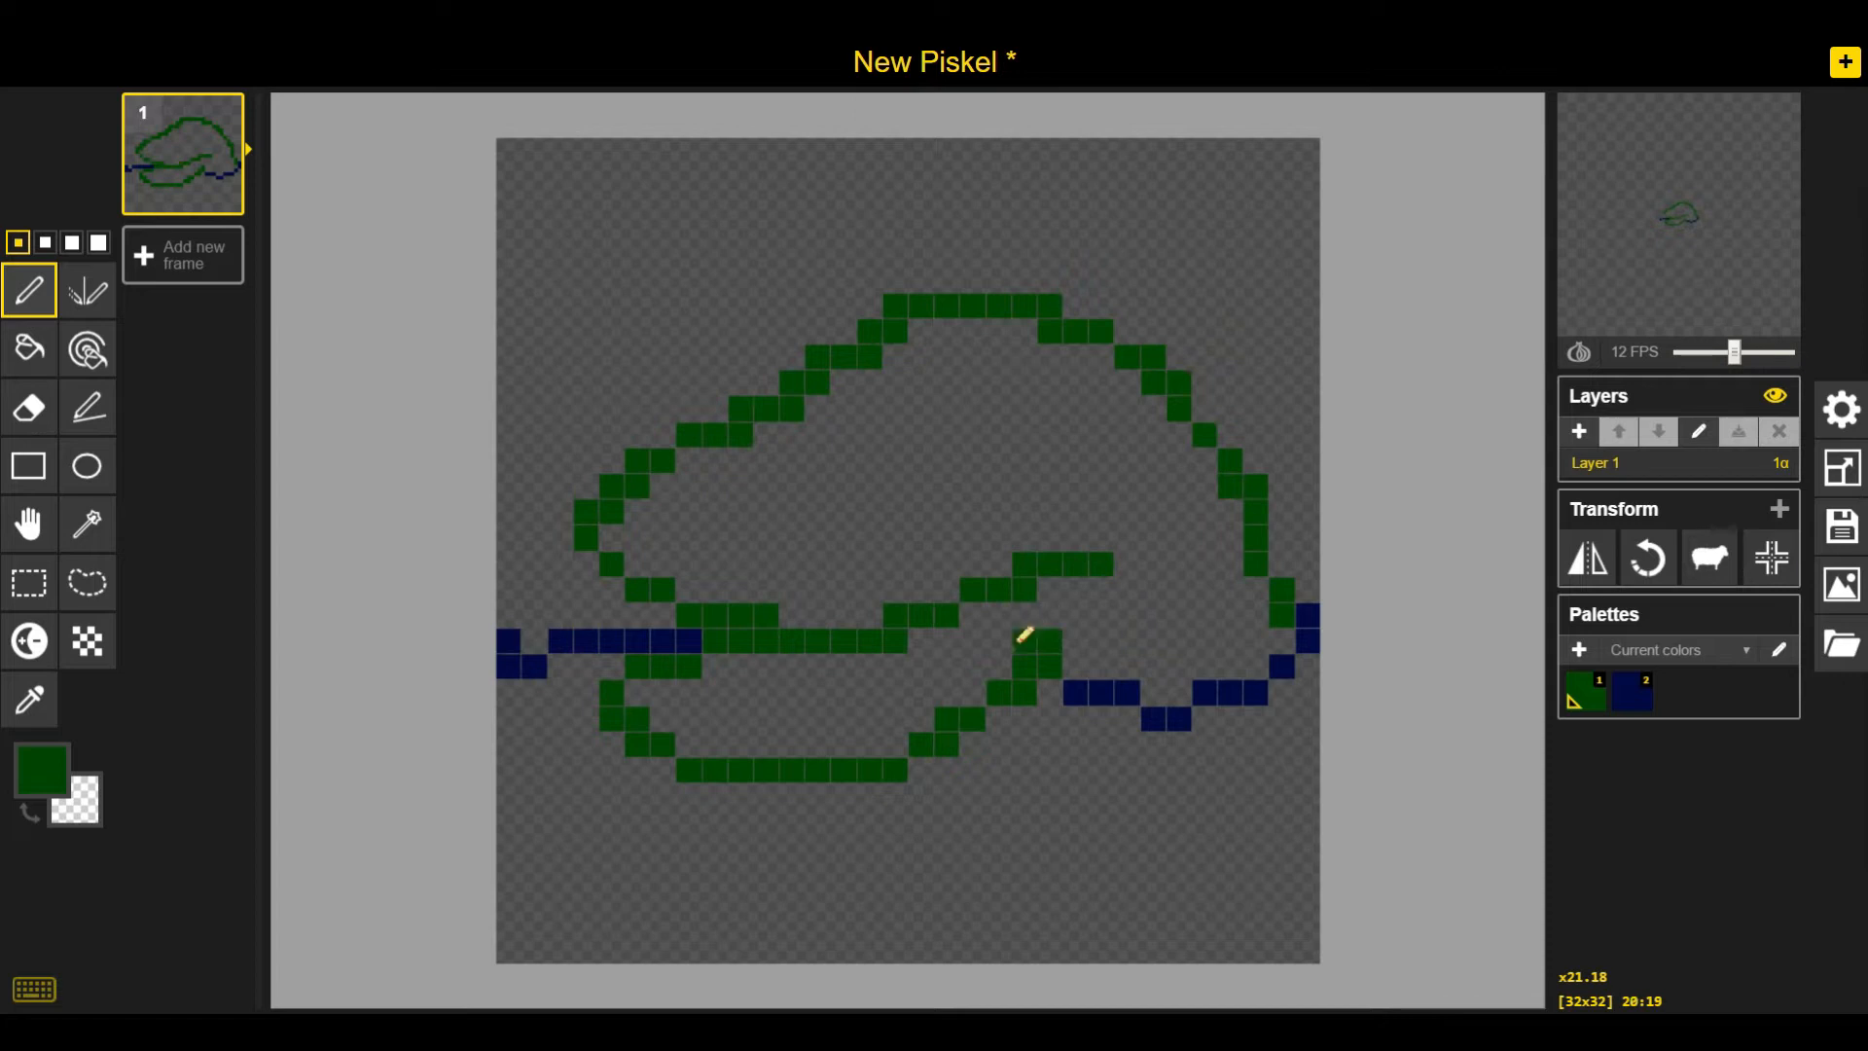
drag(1023, 641, 1068, 613)
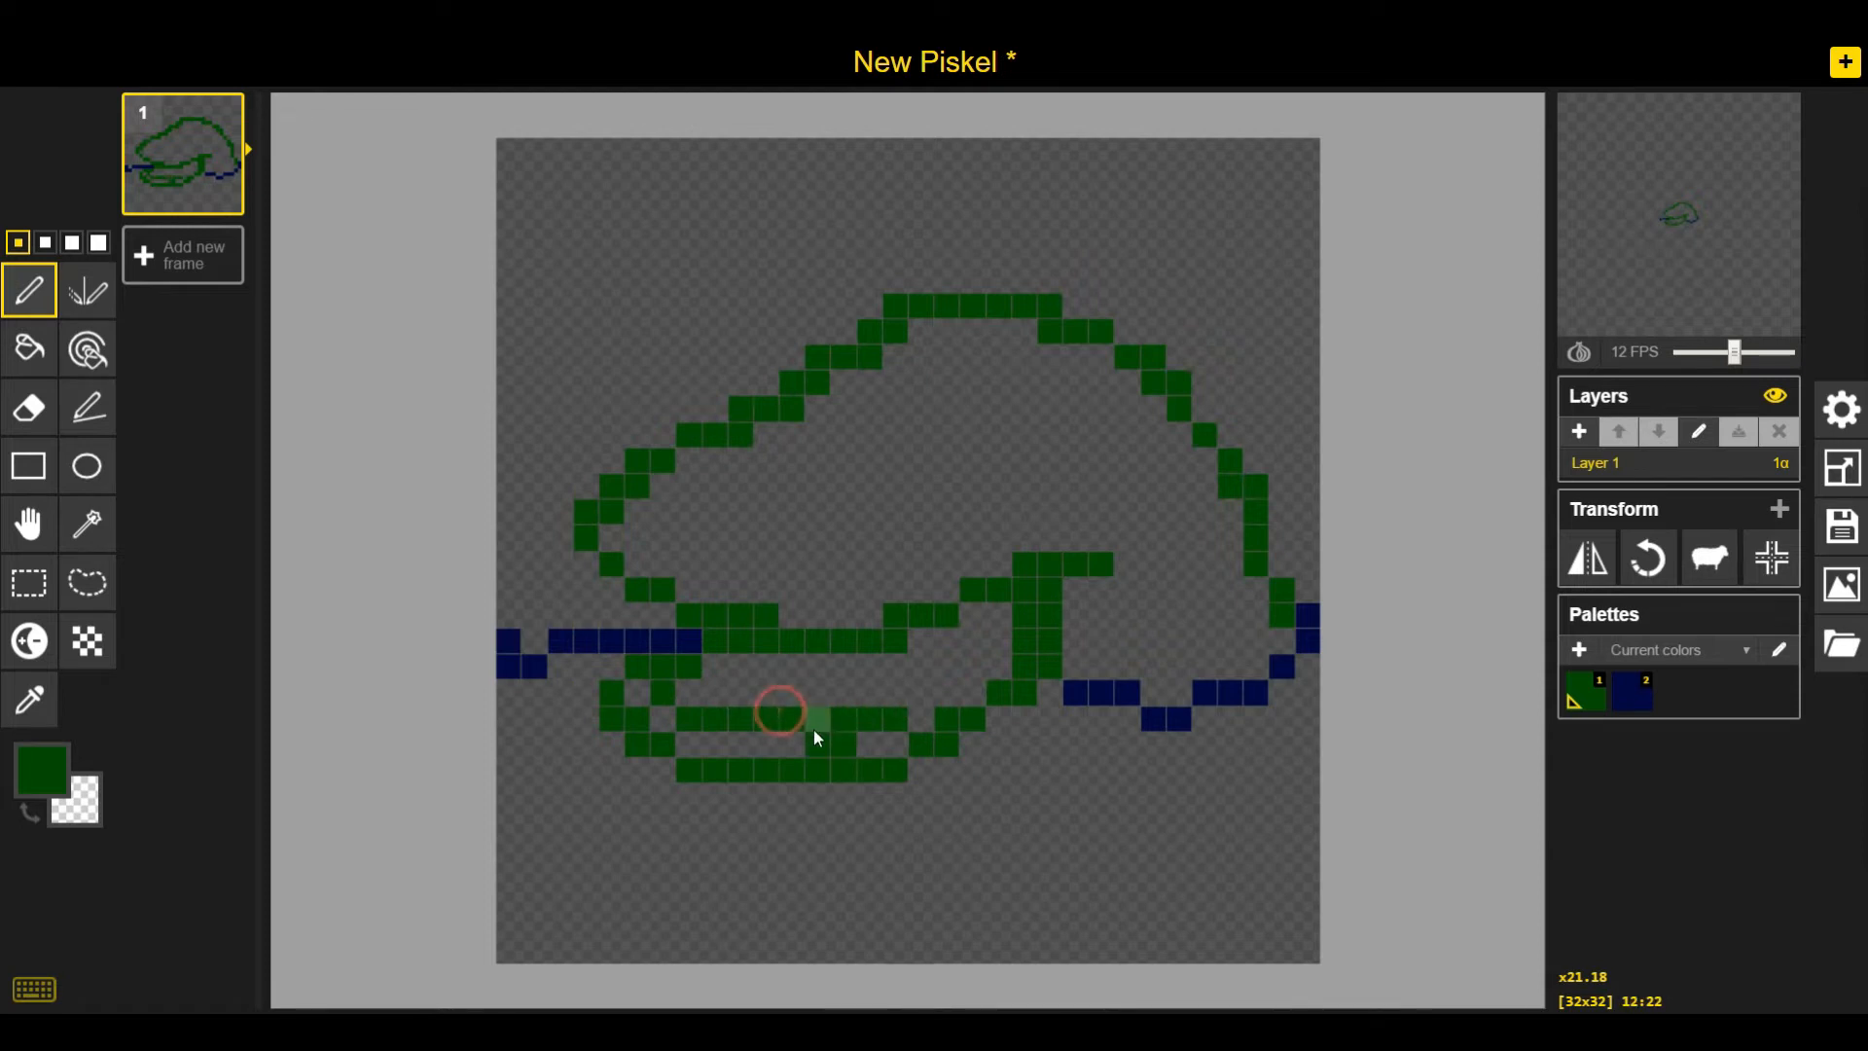
drag(902, 713, 1003, 633)
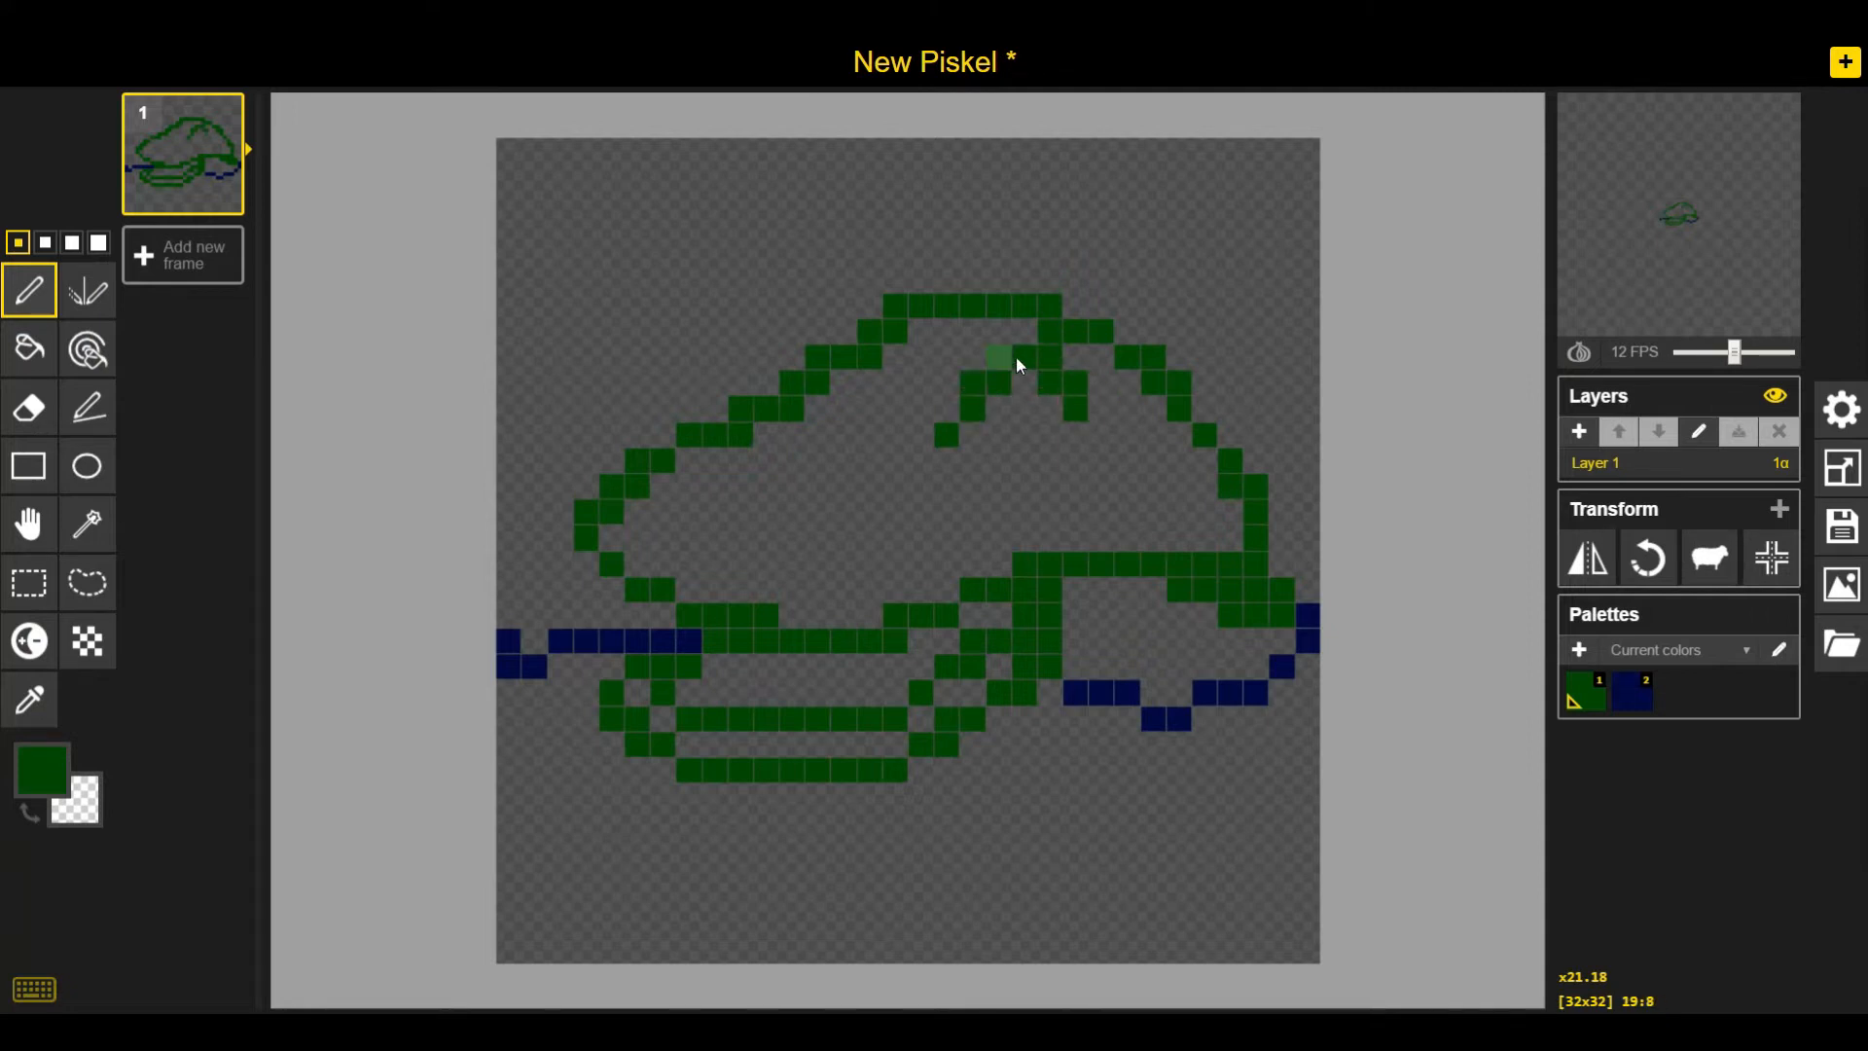
Touch up the eye outline on the head and add detail pixels along the snout
right_click(1048, 357)
click(1025, 382)
click(1101, 434)
right_click(1078, 409)
click(1104, 416)
right_click(973, 384)
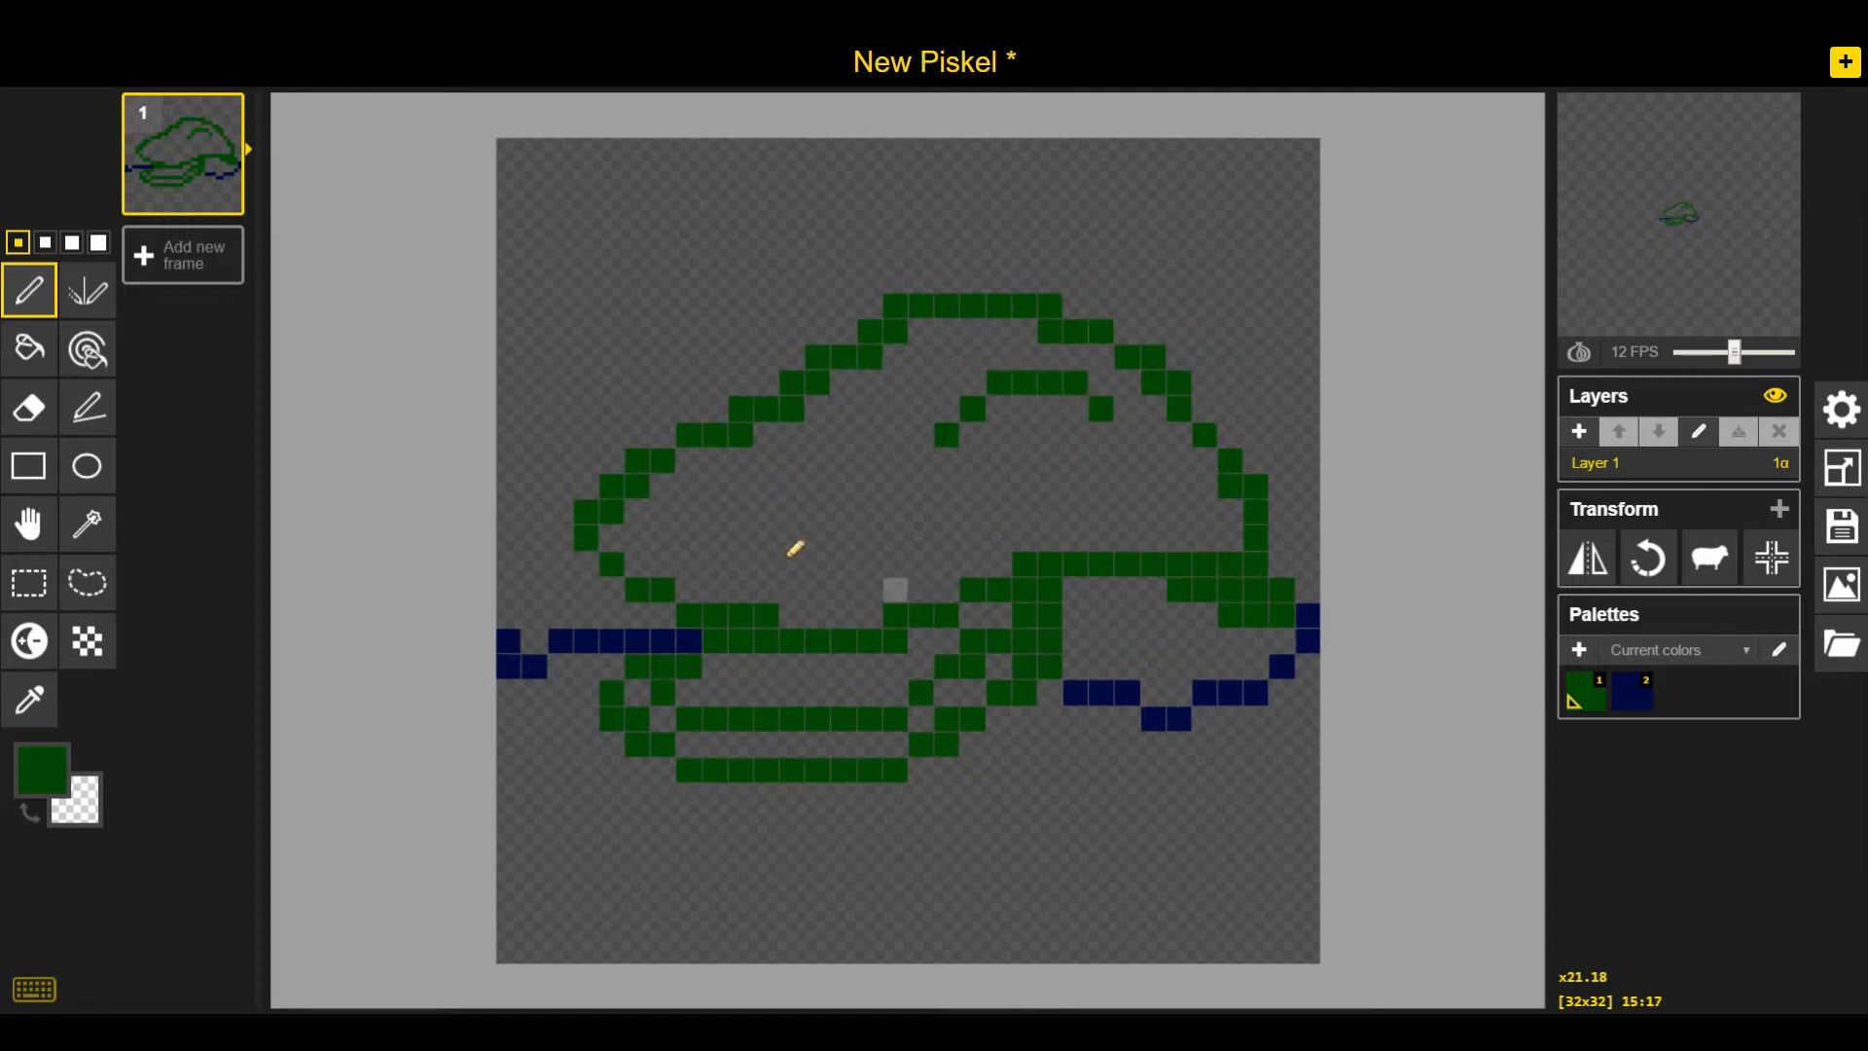
click(671, 522)
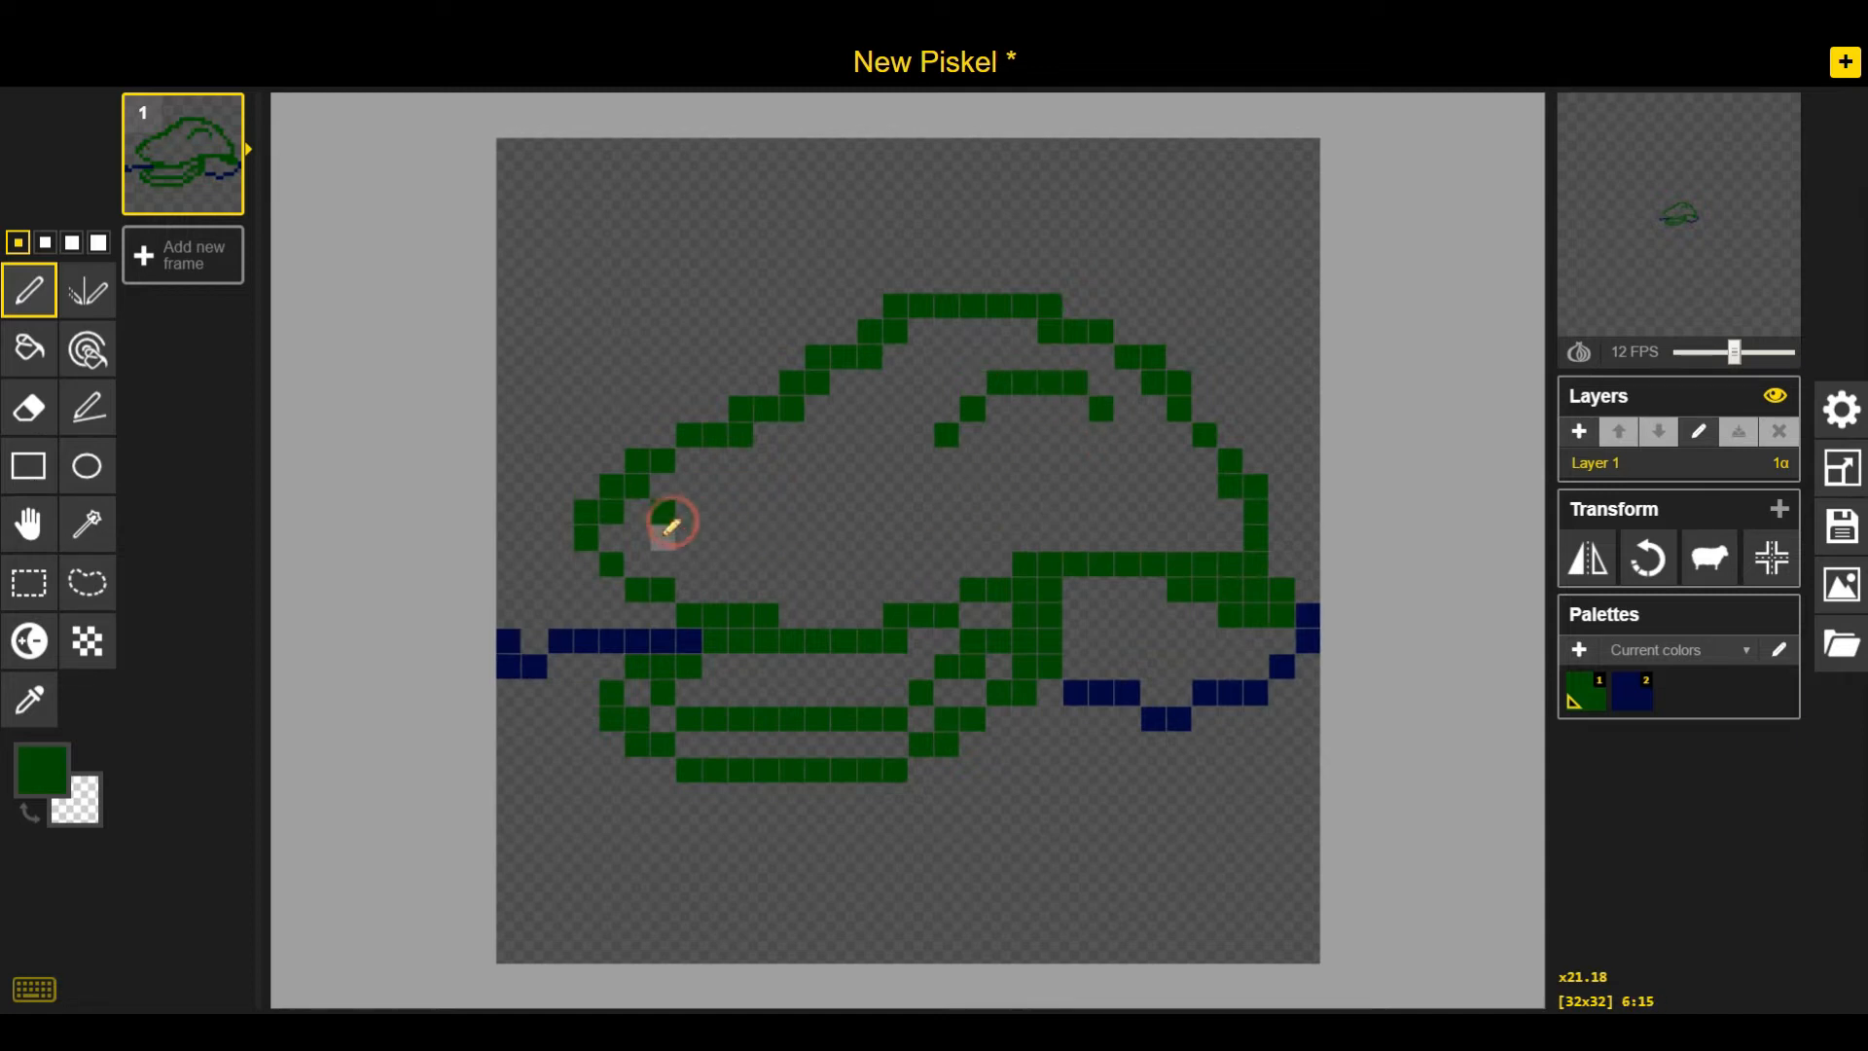
click(643, 536)
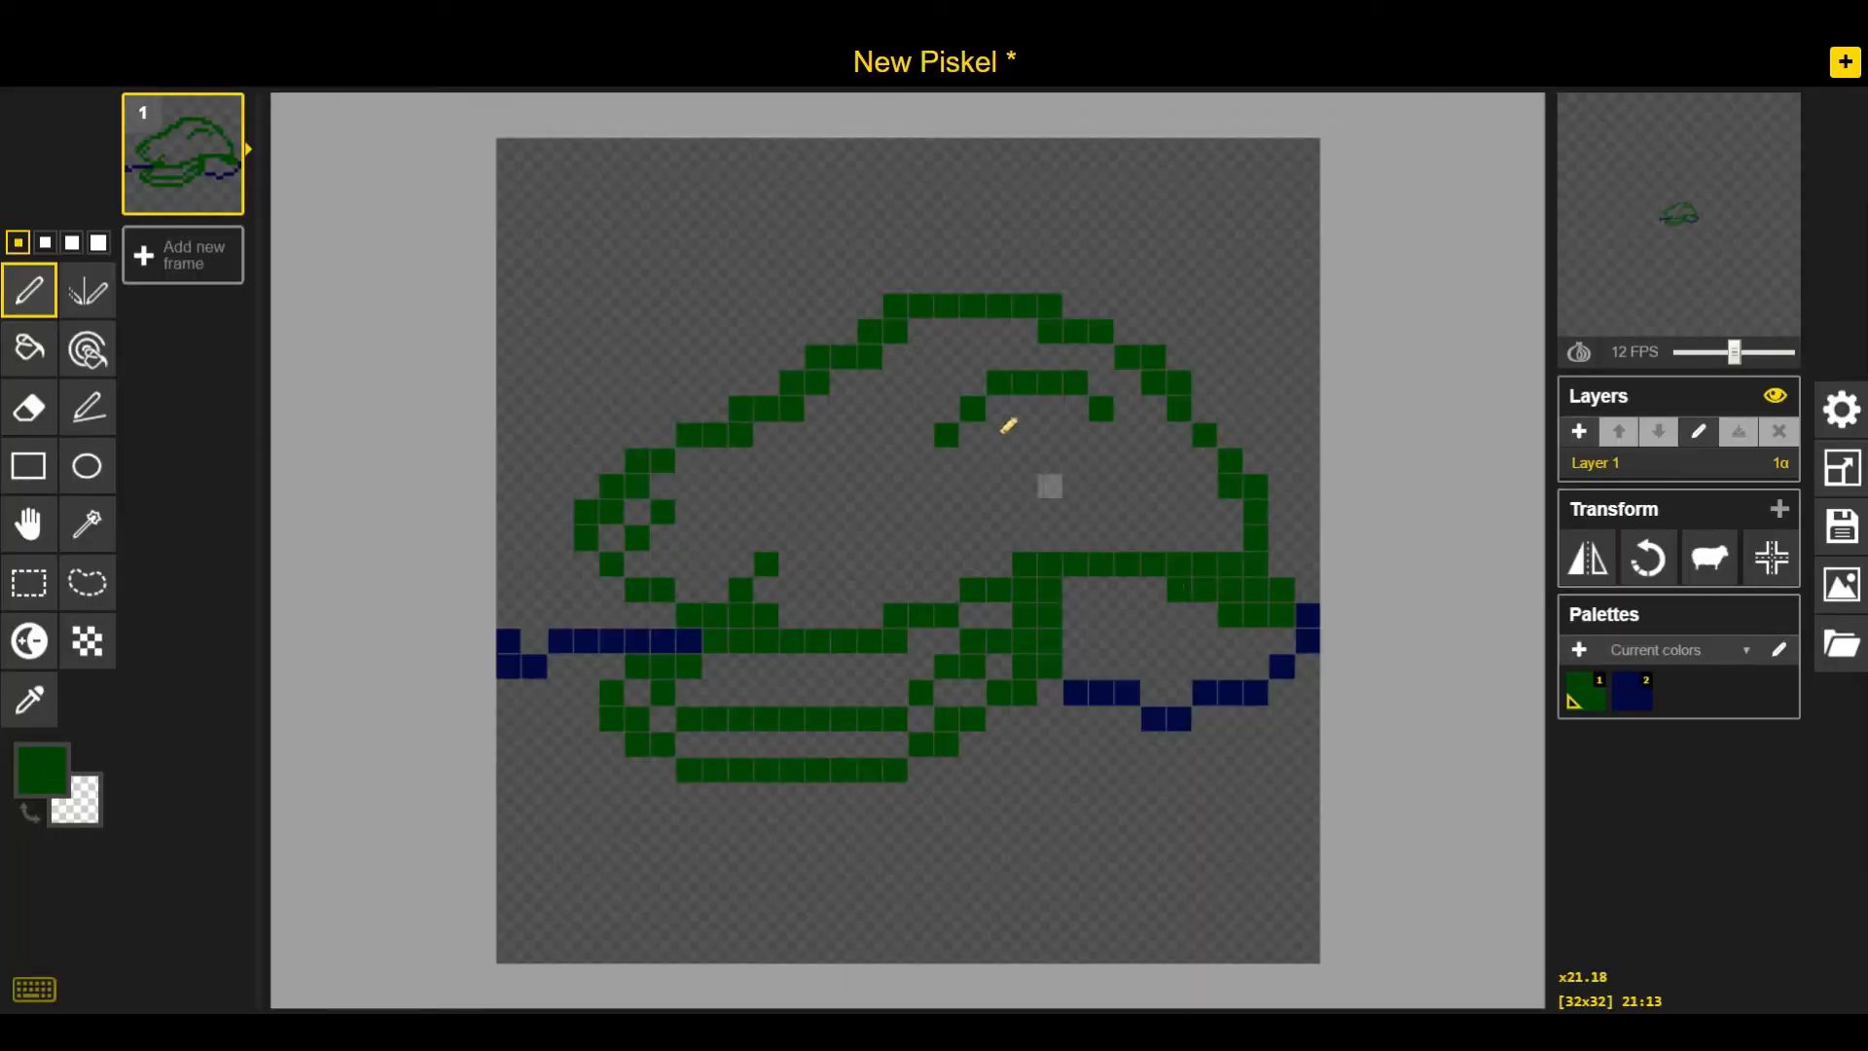
Set the primary color to black #000000 and fill in the crocodile's eye
click(39, 770)
drag(175, 679, 118, 695)
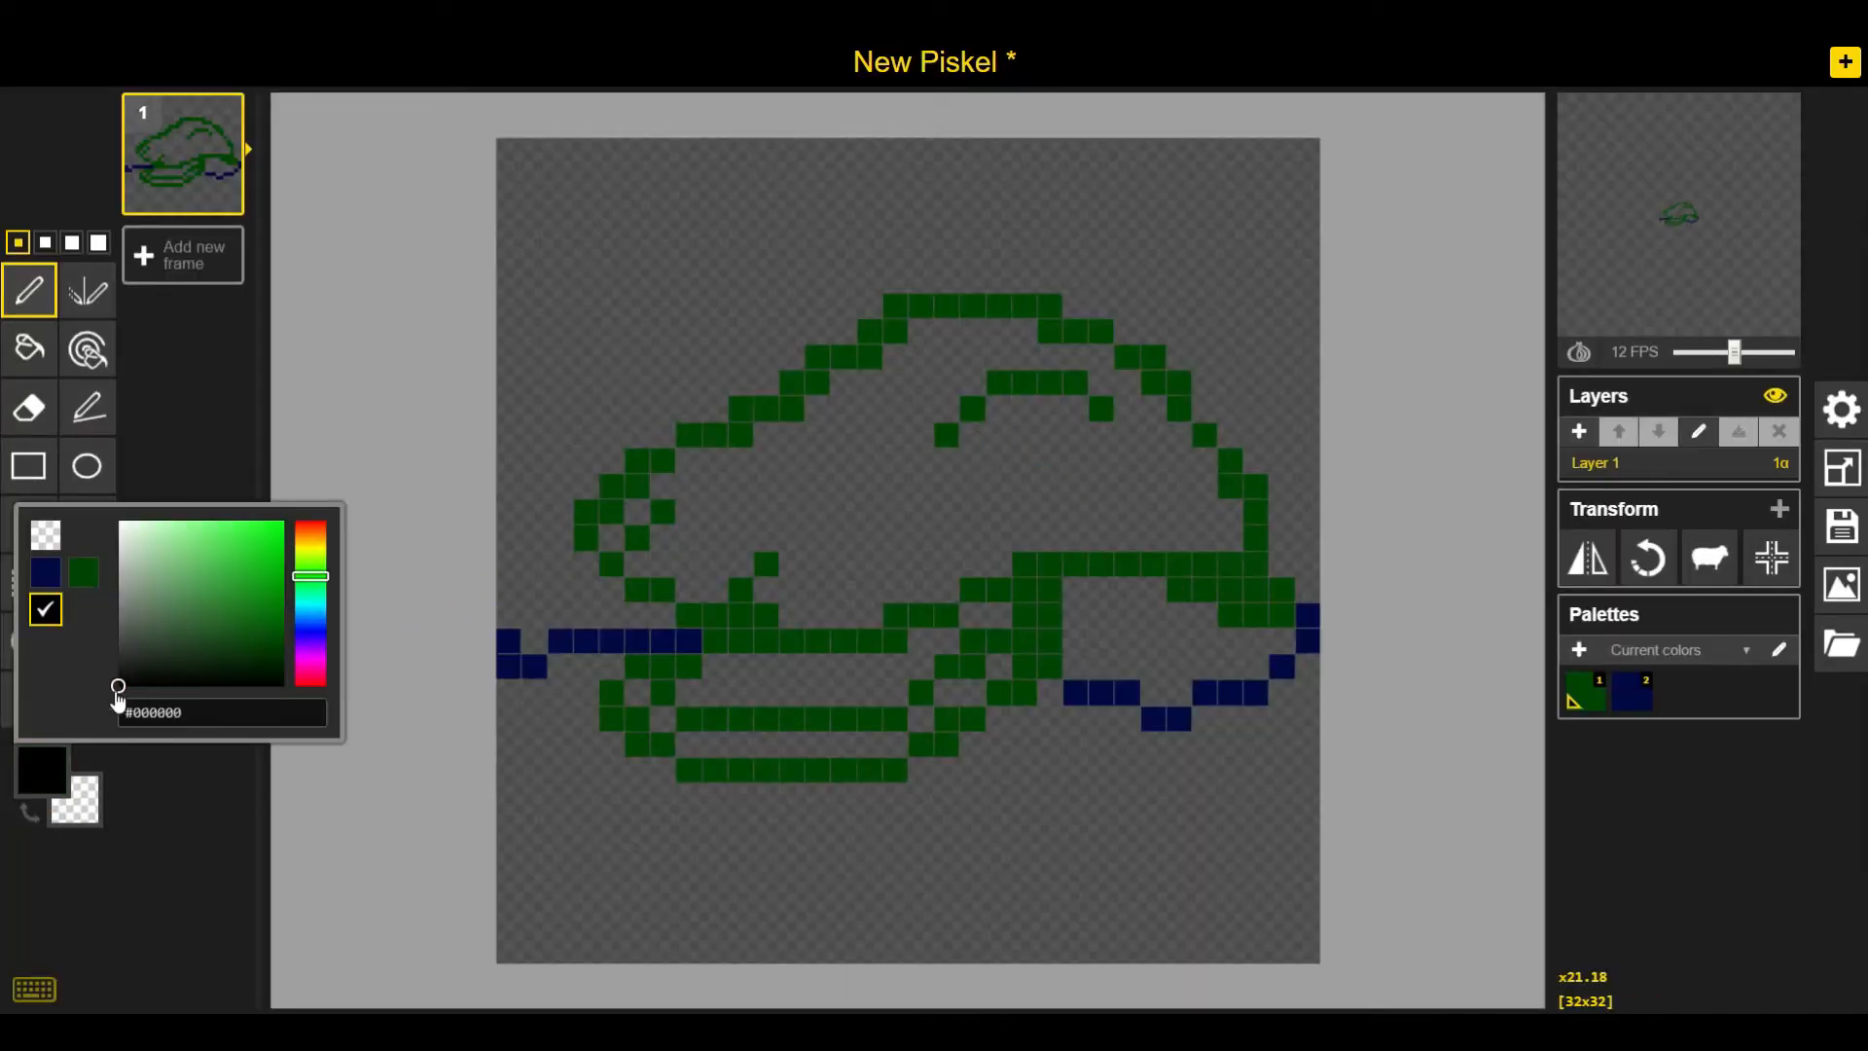
drag(999, 409, 1051, 432)
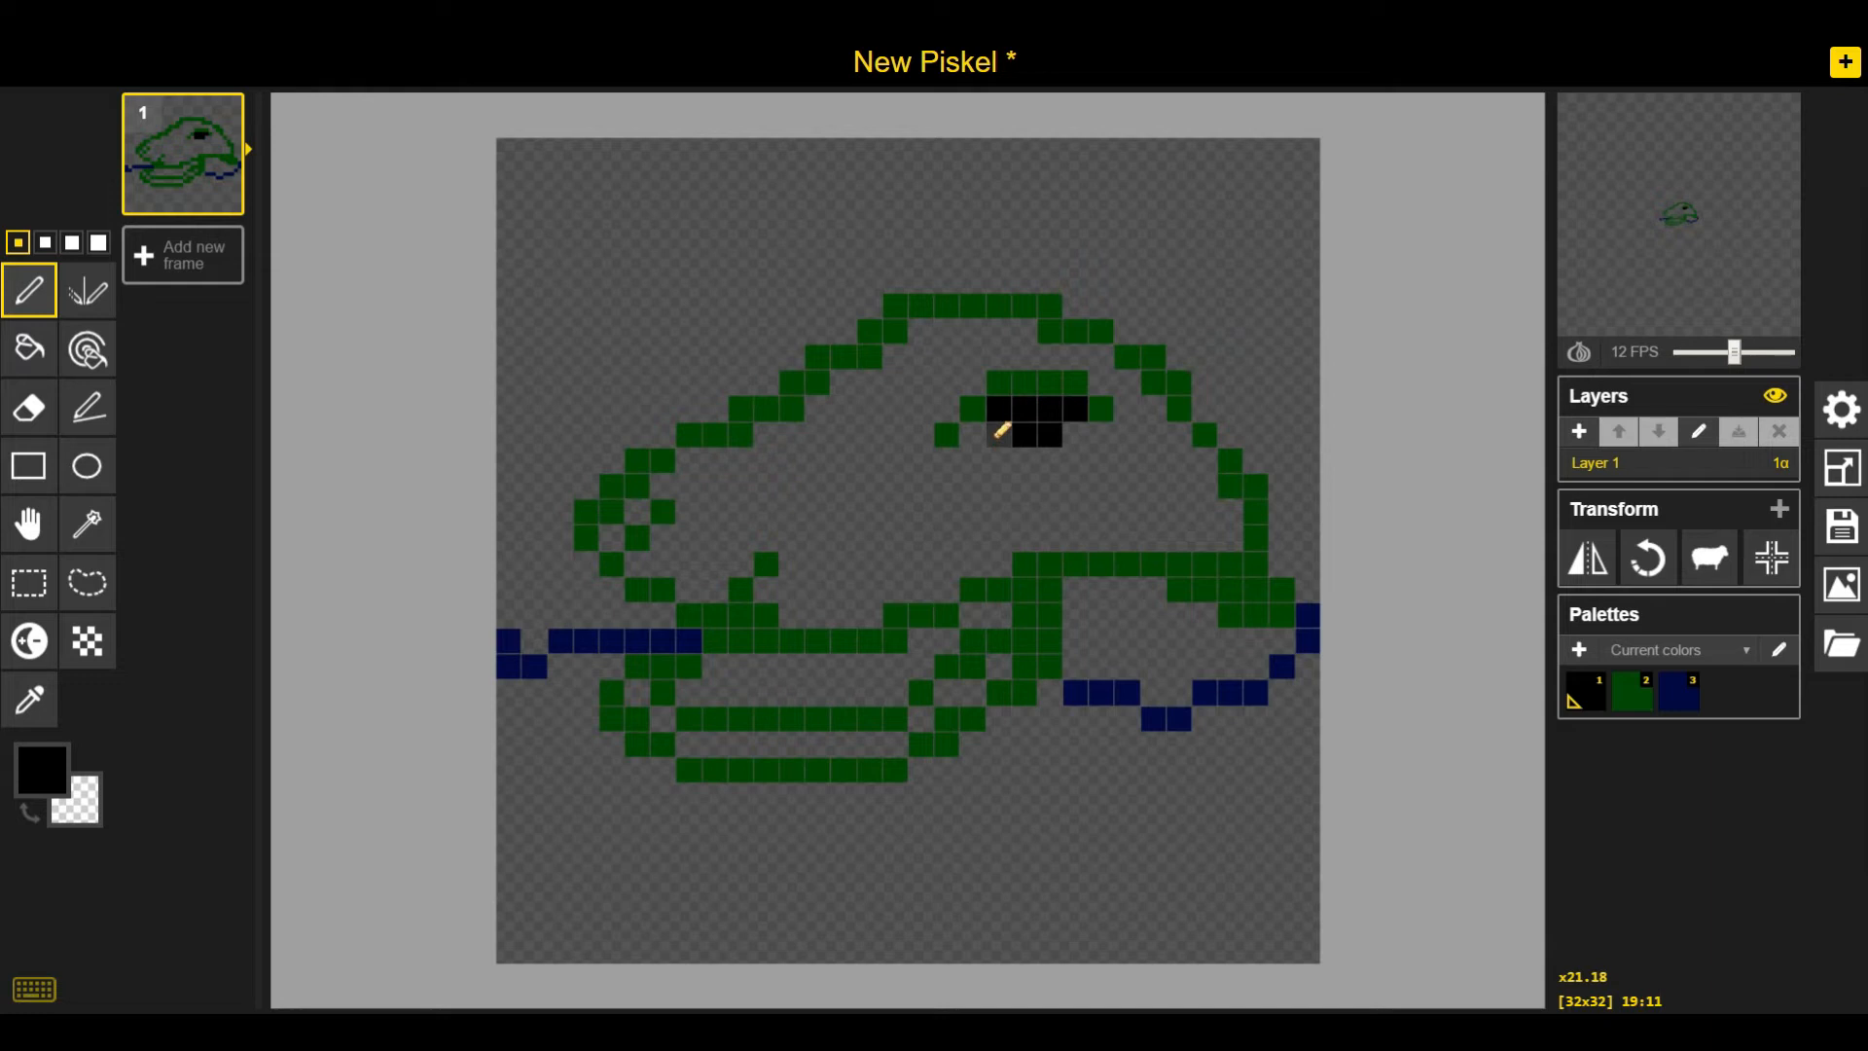
right_click(1001, 412)
drag(1008, 454, 1004, 433)
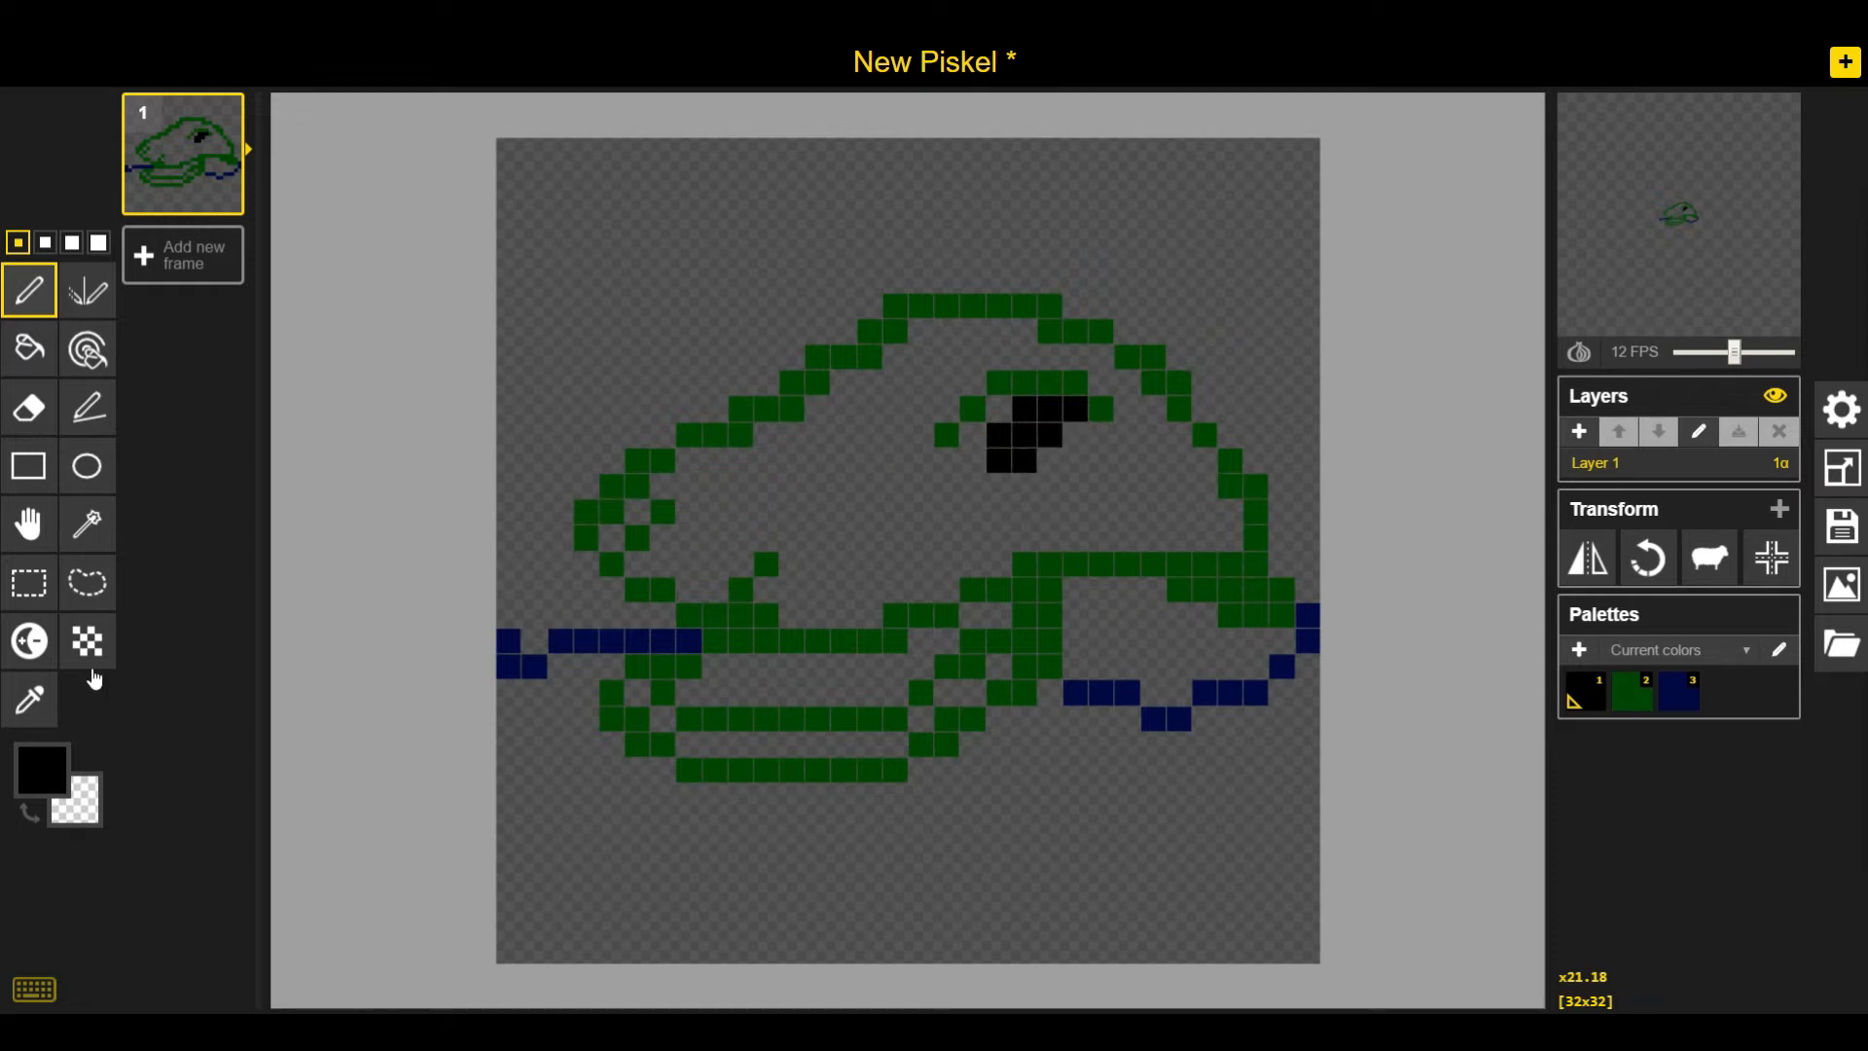
Select dark green from the palette and fill the crocodile's head and body with the Paint Bucket tool
key(2)
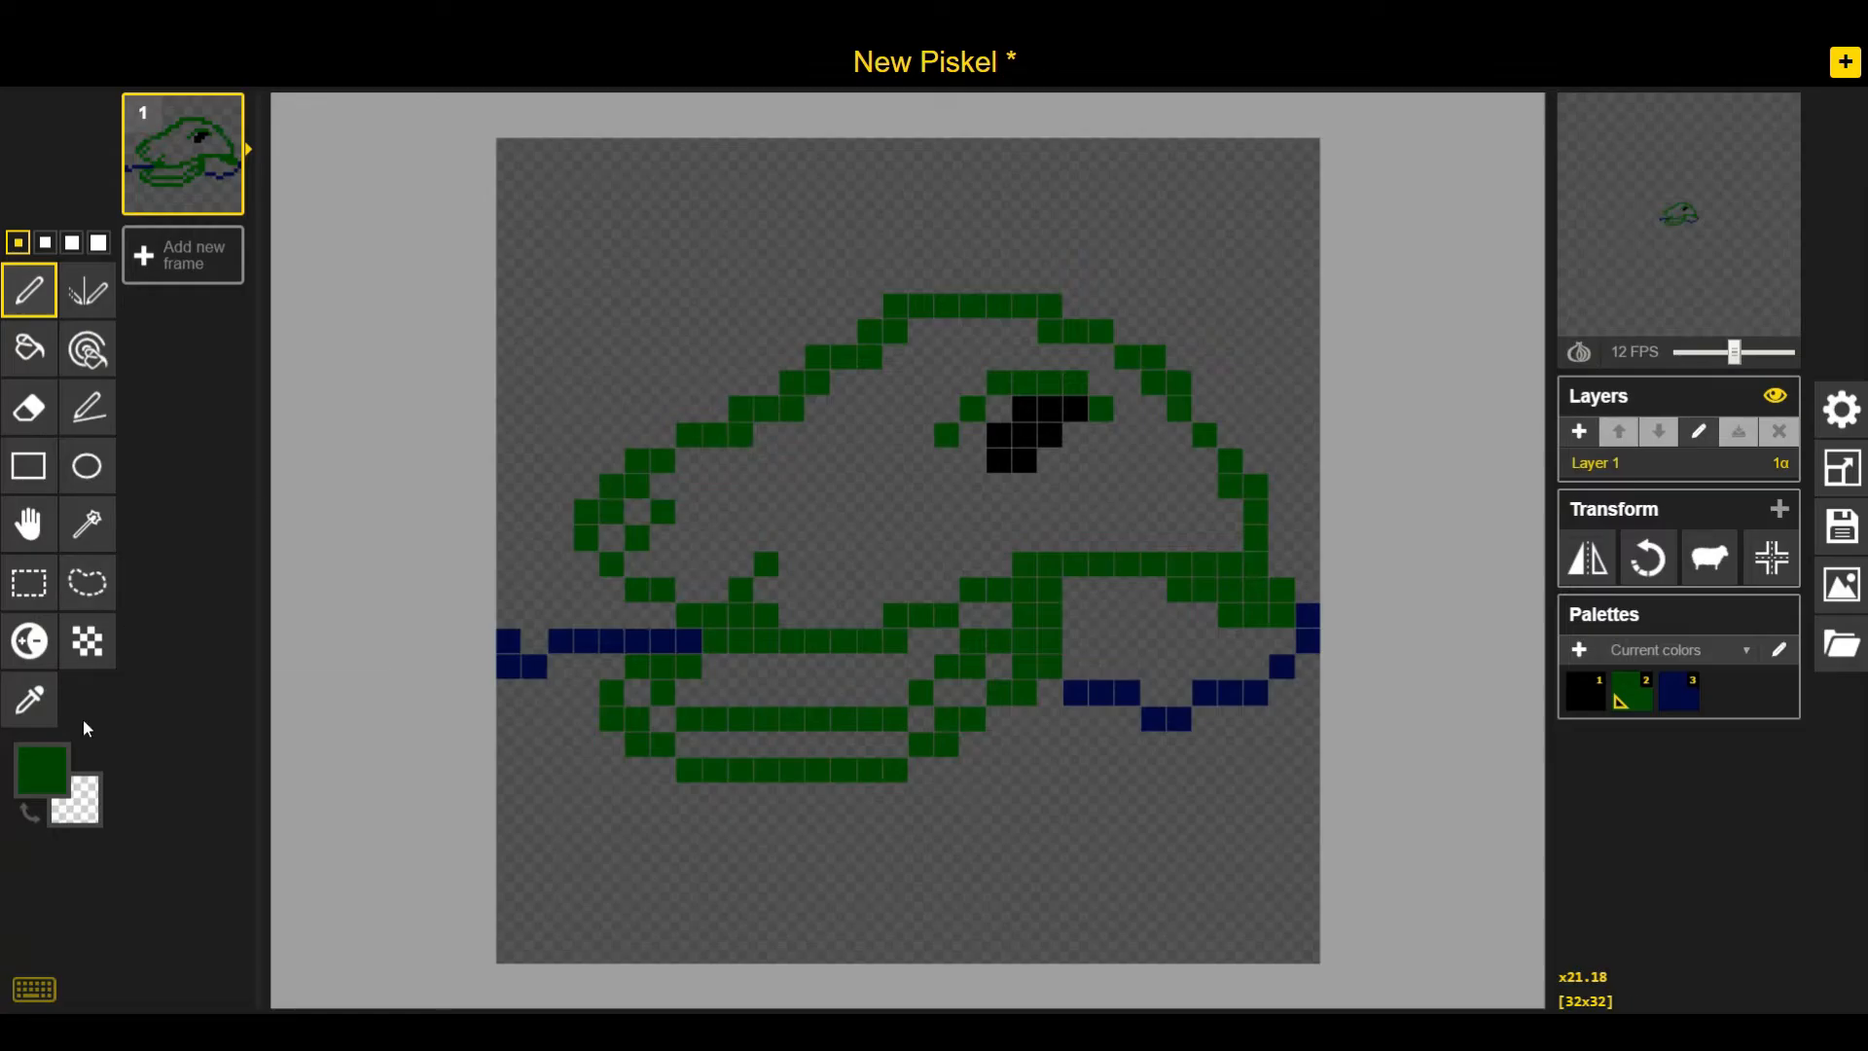
click(29, 347)
click(880, 510)
click(633, 512)
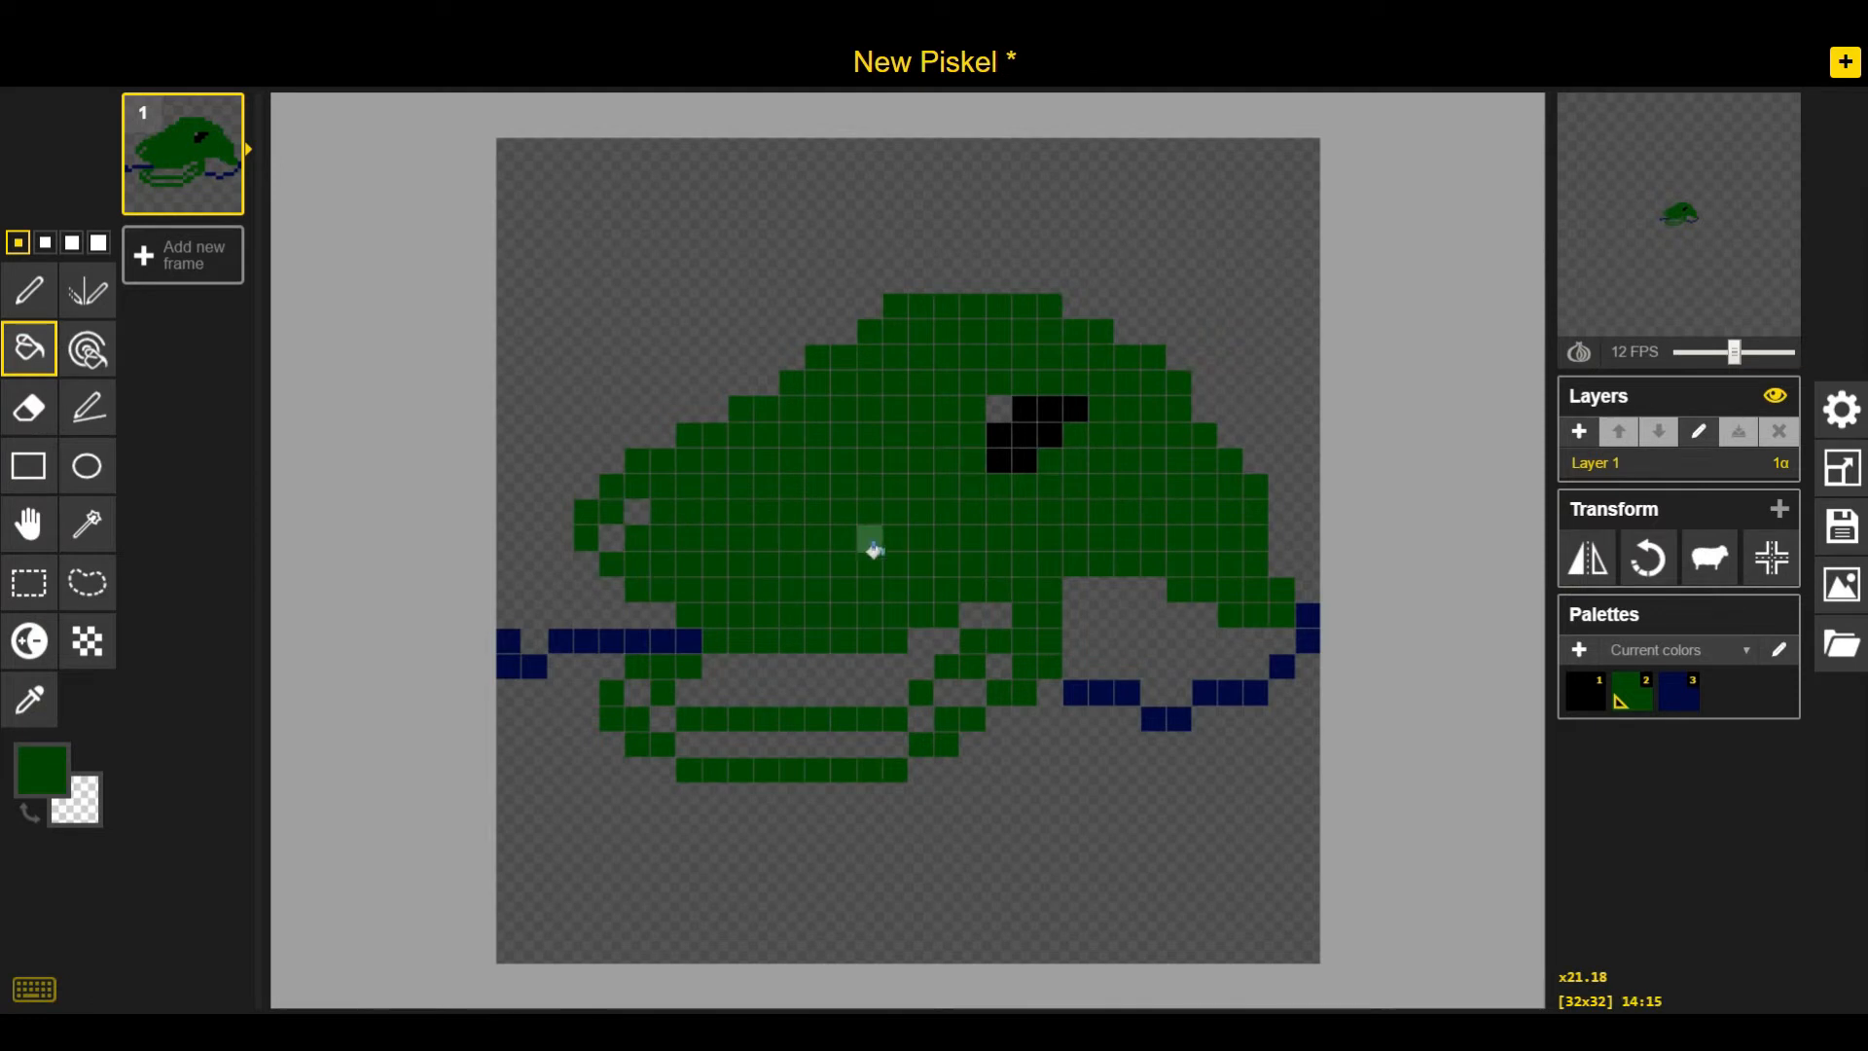
Undo the dark green fill and refill the crocodile's head, body and front leg with a brighter green using the Paint Bucket
key(ctrl+z)
key(ctrl+z)
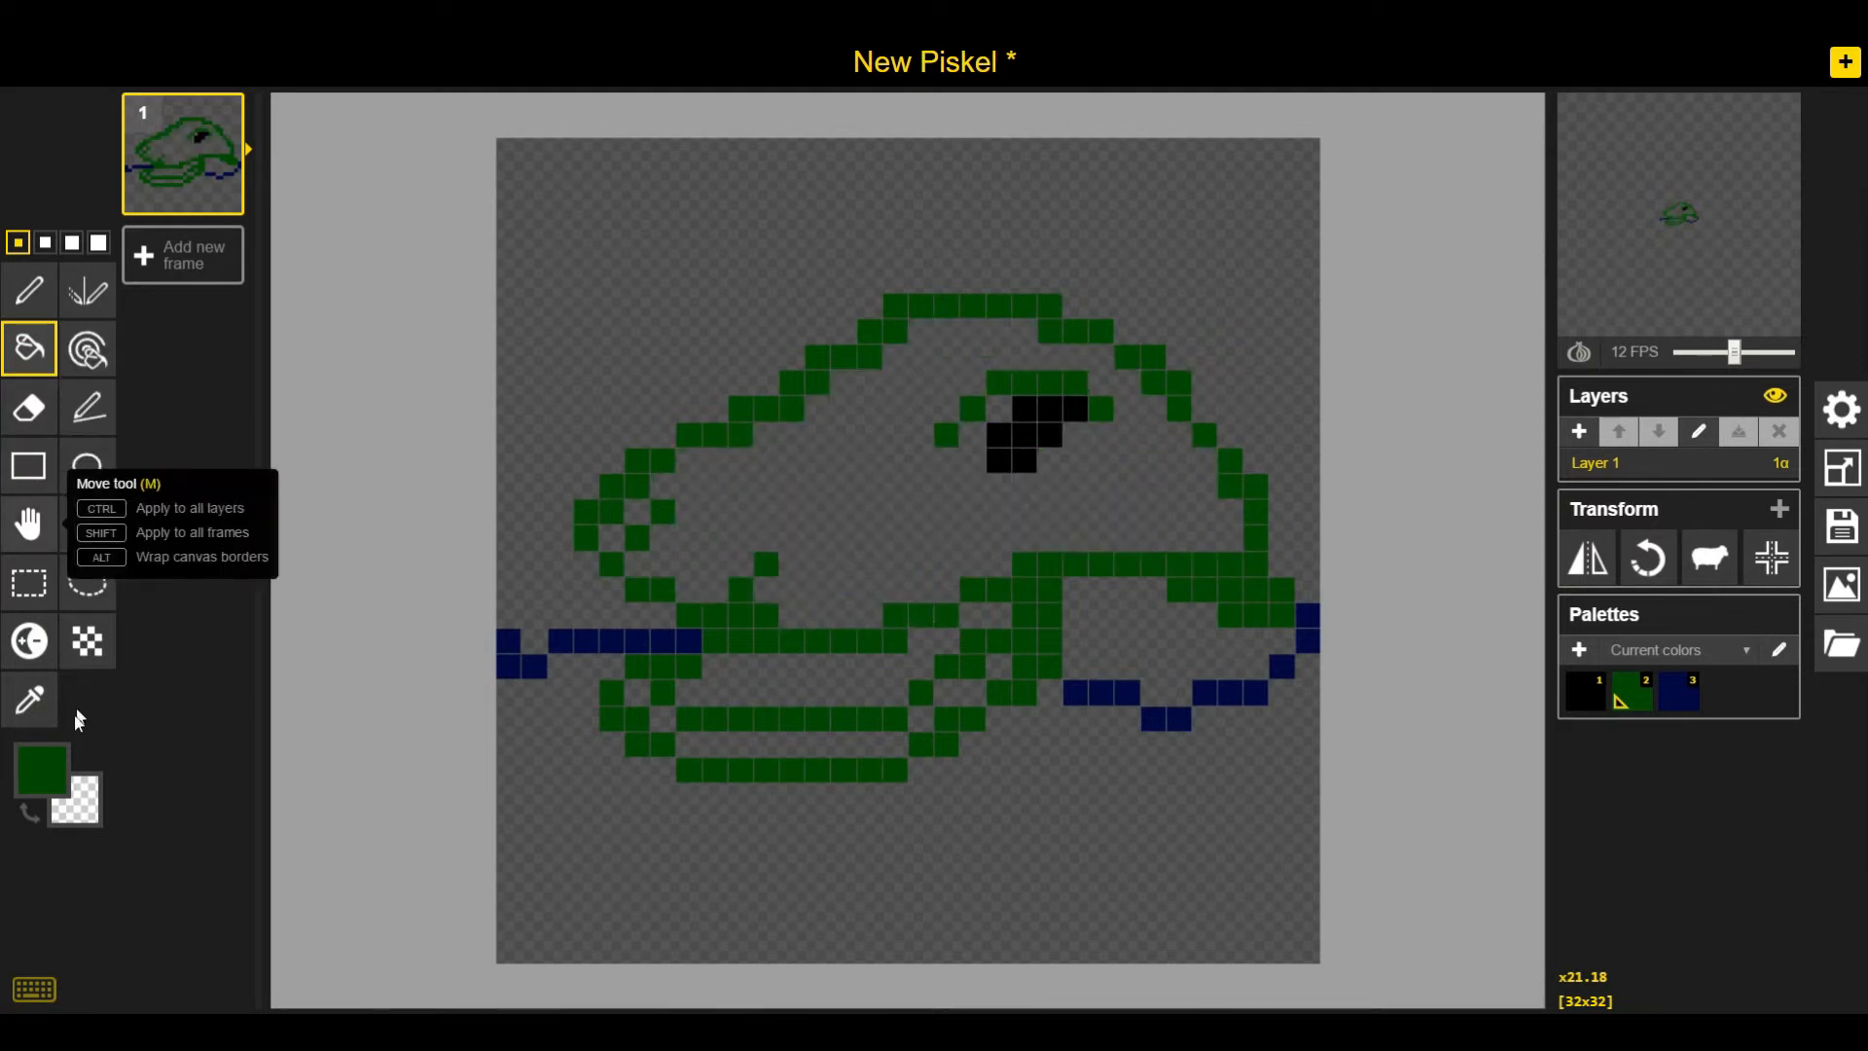
click(41, 769)
drag(285, 646, 283, 615)
click(909, 480)
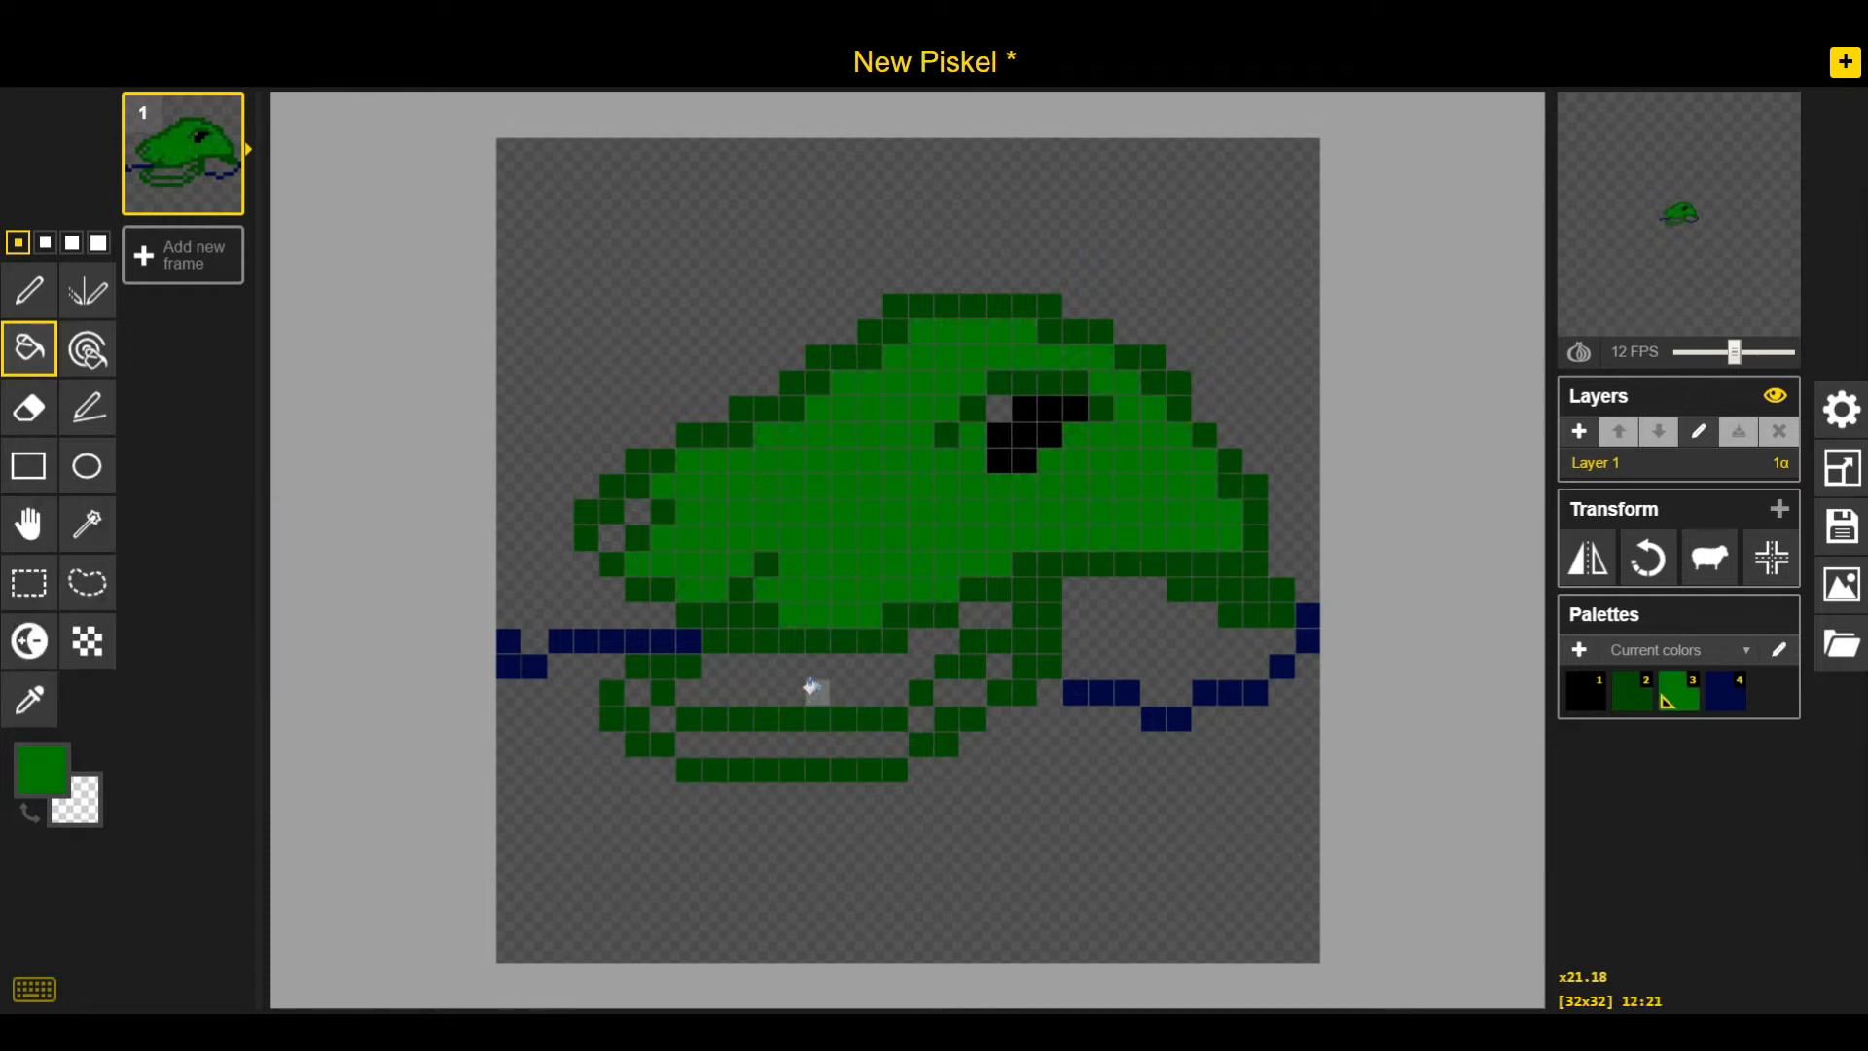
click(1197, 646)
click(637, 513)
click(612, 538)
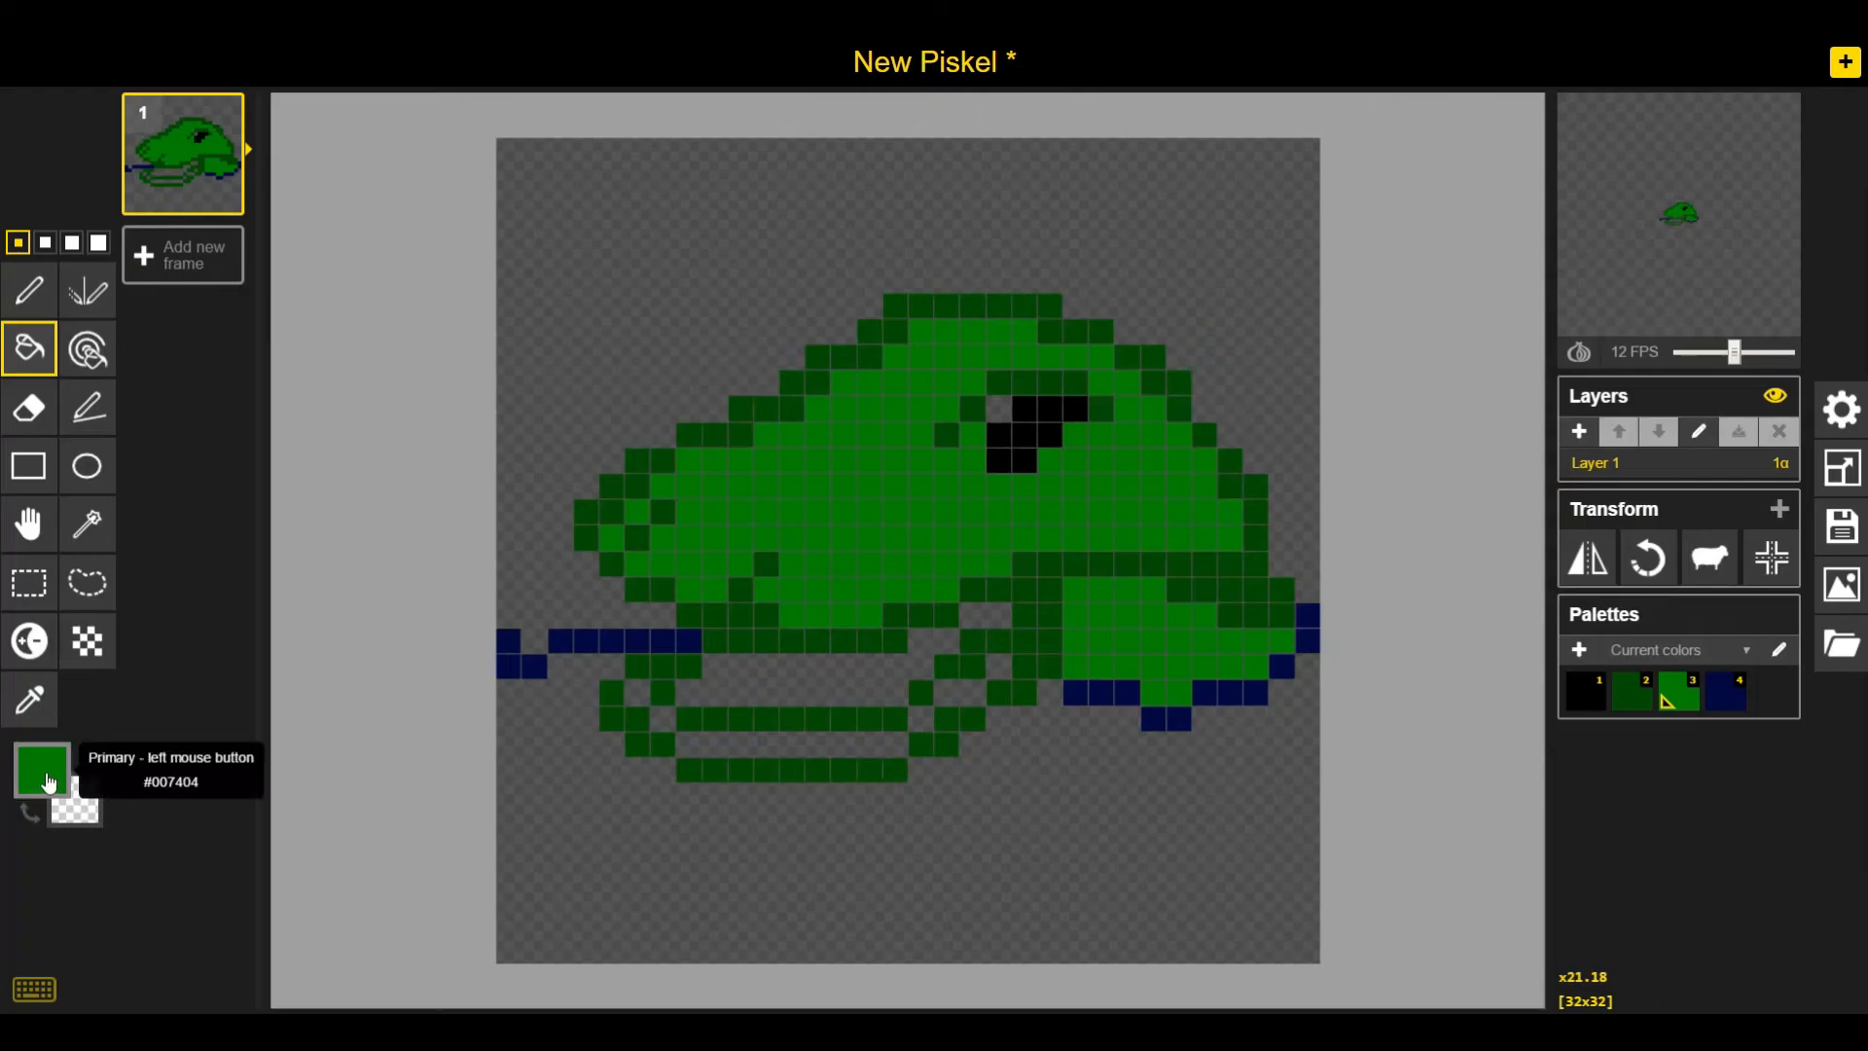
Draw white teeth along the upper jaw and a white tooth at the snout tip with the Pencil
click(30, 290)
click(692, 645)
drag(715, 641, 715, 666)
drag(766, 641, 766, 666)
drag(817, 641, 817, 666)
drag(869, 641, 869, 667)
drag(921, 615, 921, 641)
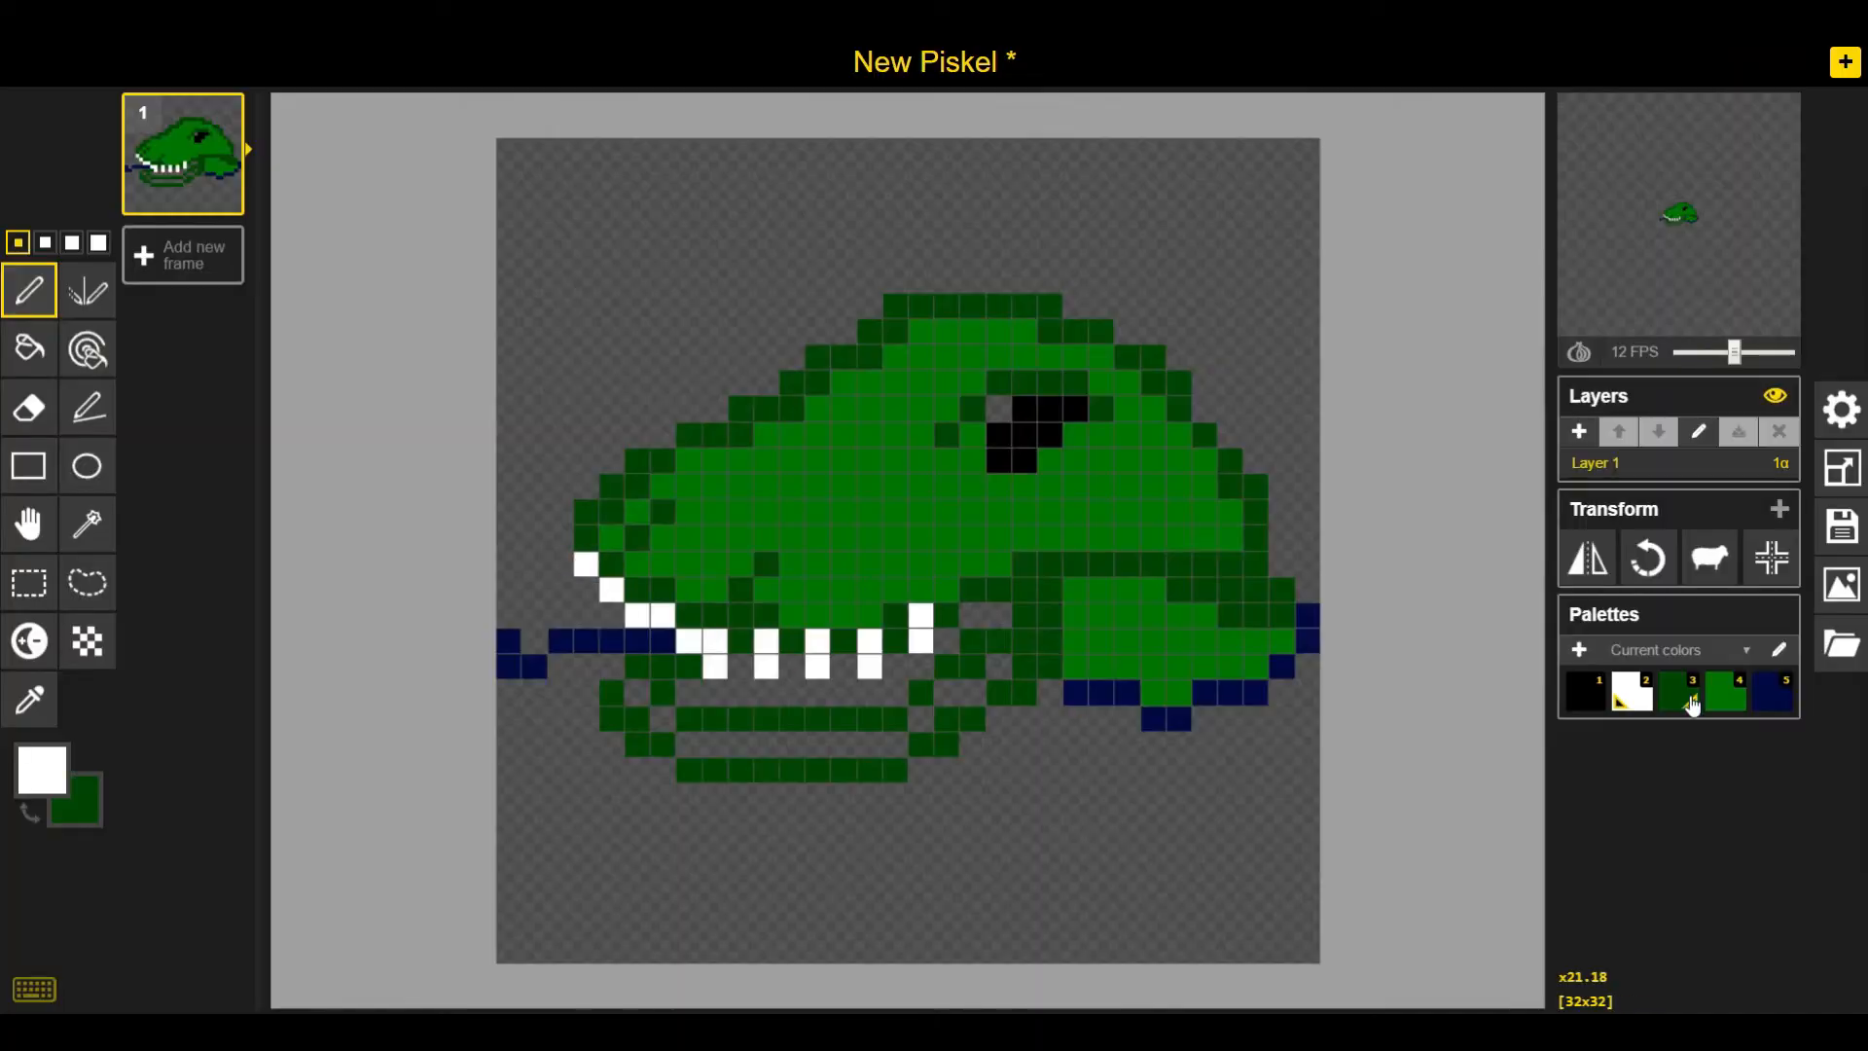
right_click(633, 618)
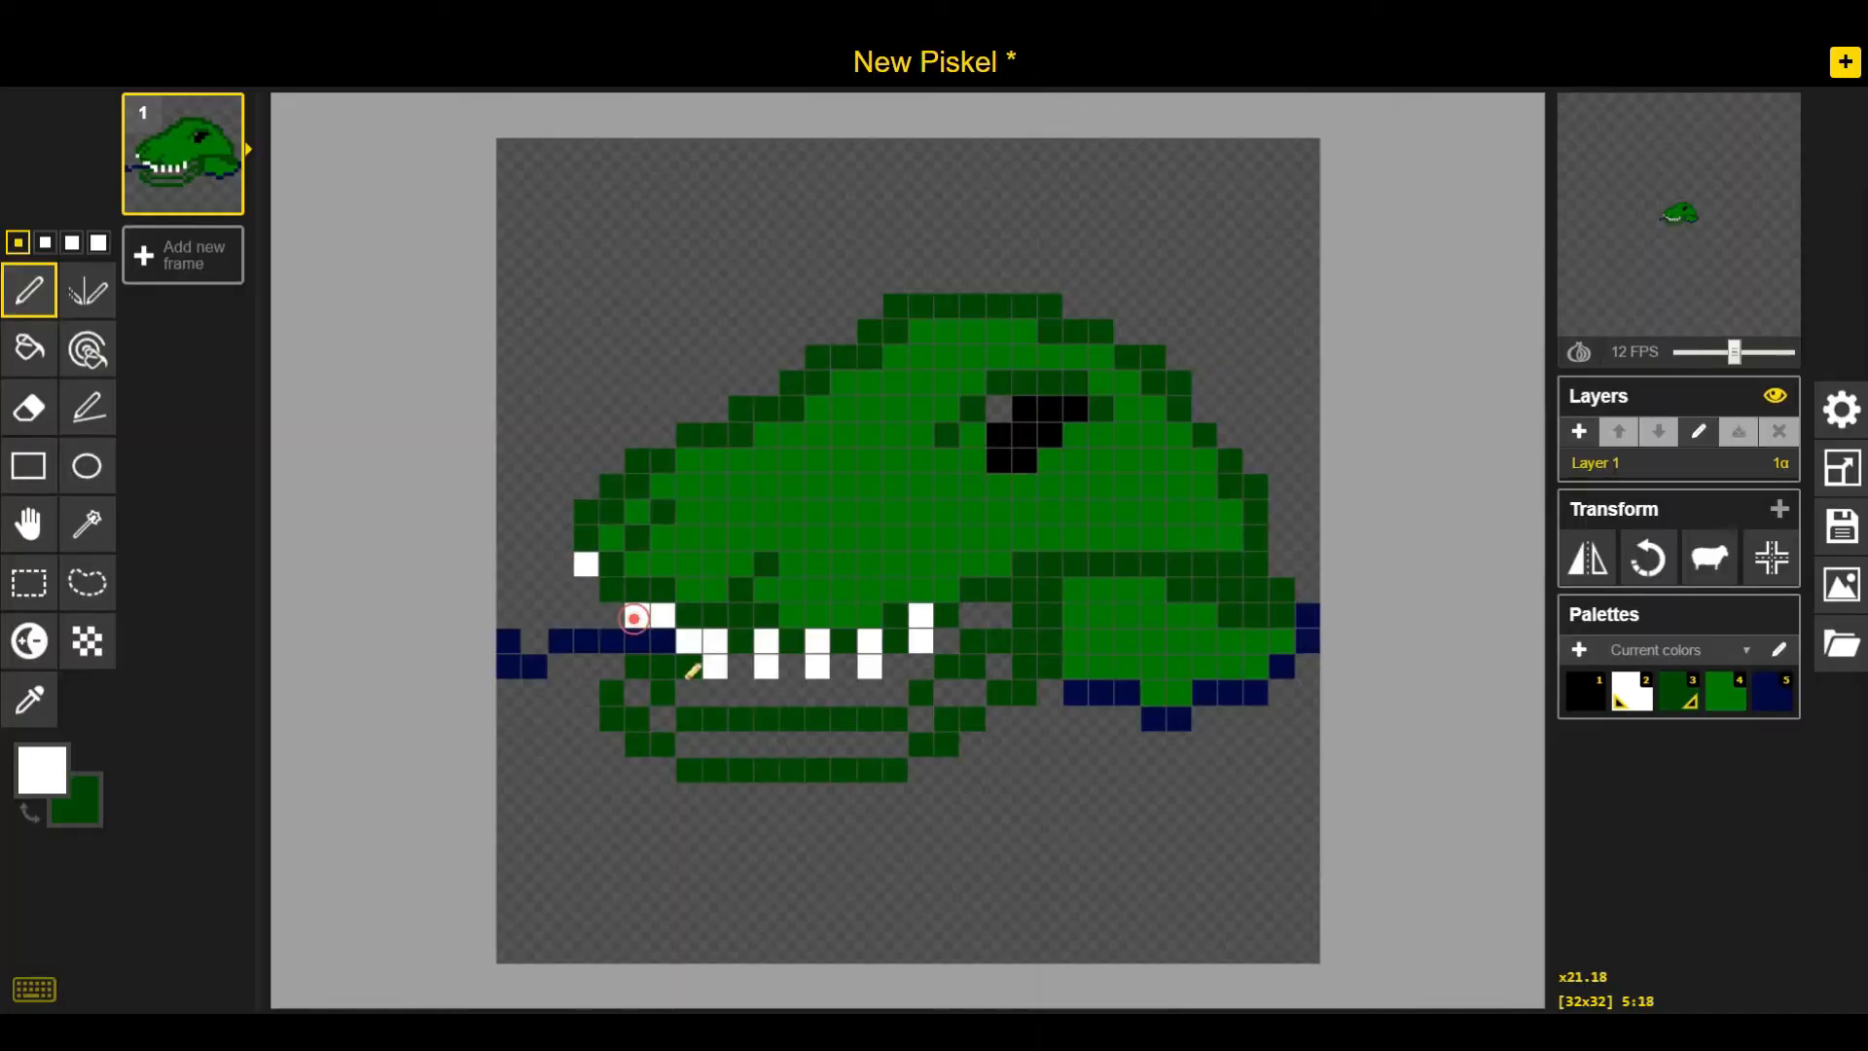
right_click(662, 616)
click(587, 589)
click(638, 641)
right_click(689, 643)
Fill the lower jaw with bright green using the Paint Bucket
click(29, 348)
click(881, 746)
click(639, 696)
click(926, 717)
click(970, 691)
click(998, 667)
Paint the inside of the mouth black between the upper teeth
click(1586, 691)
click(985, 615)
click(947, 641)
click(915, 665)
click(1769, 118)
click(29, 290)
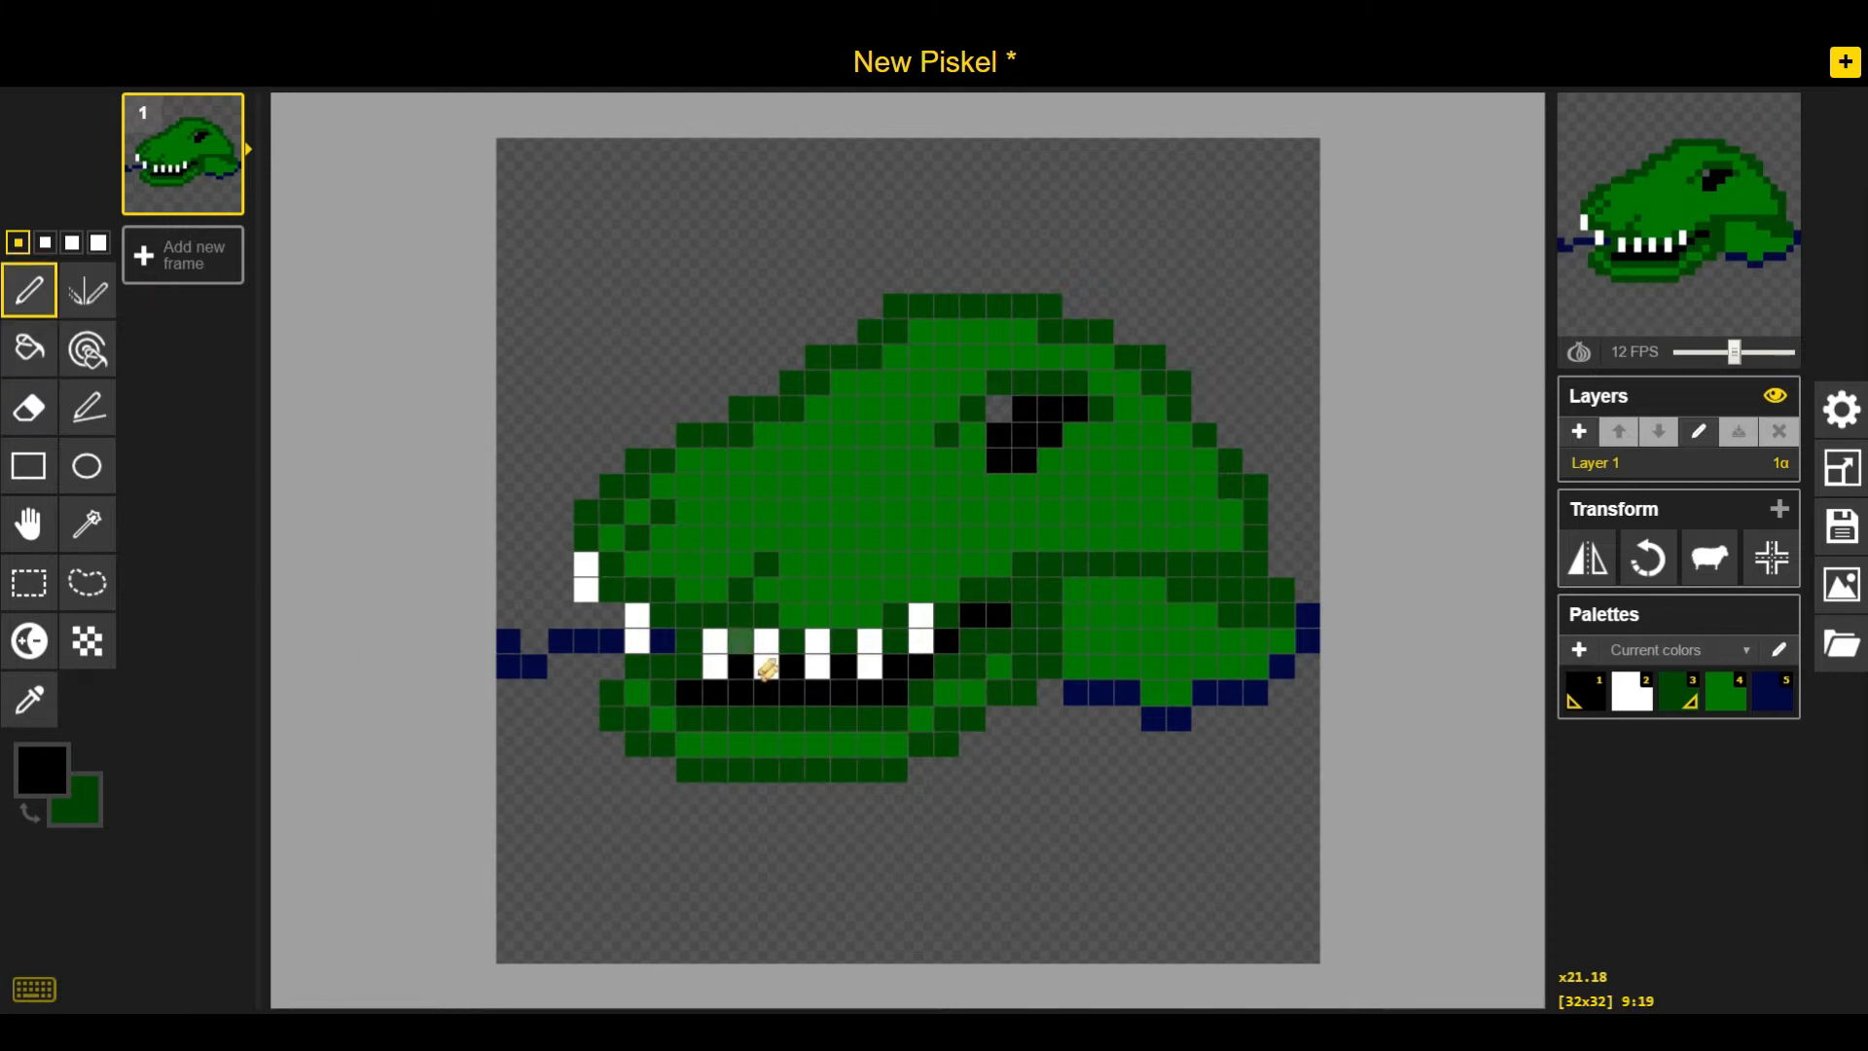
drag(716, 667, 869, 667)
click(921, 641)
Rework the teeth in white, adding a row of lower teeth along the bottom jaw
right_click(1773, 691)
right_click(638, 641)
click(83, 804)
click(74, 560)
right_click(587, 590)
click(1633, 691)
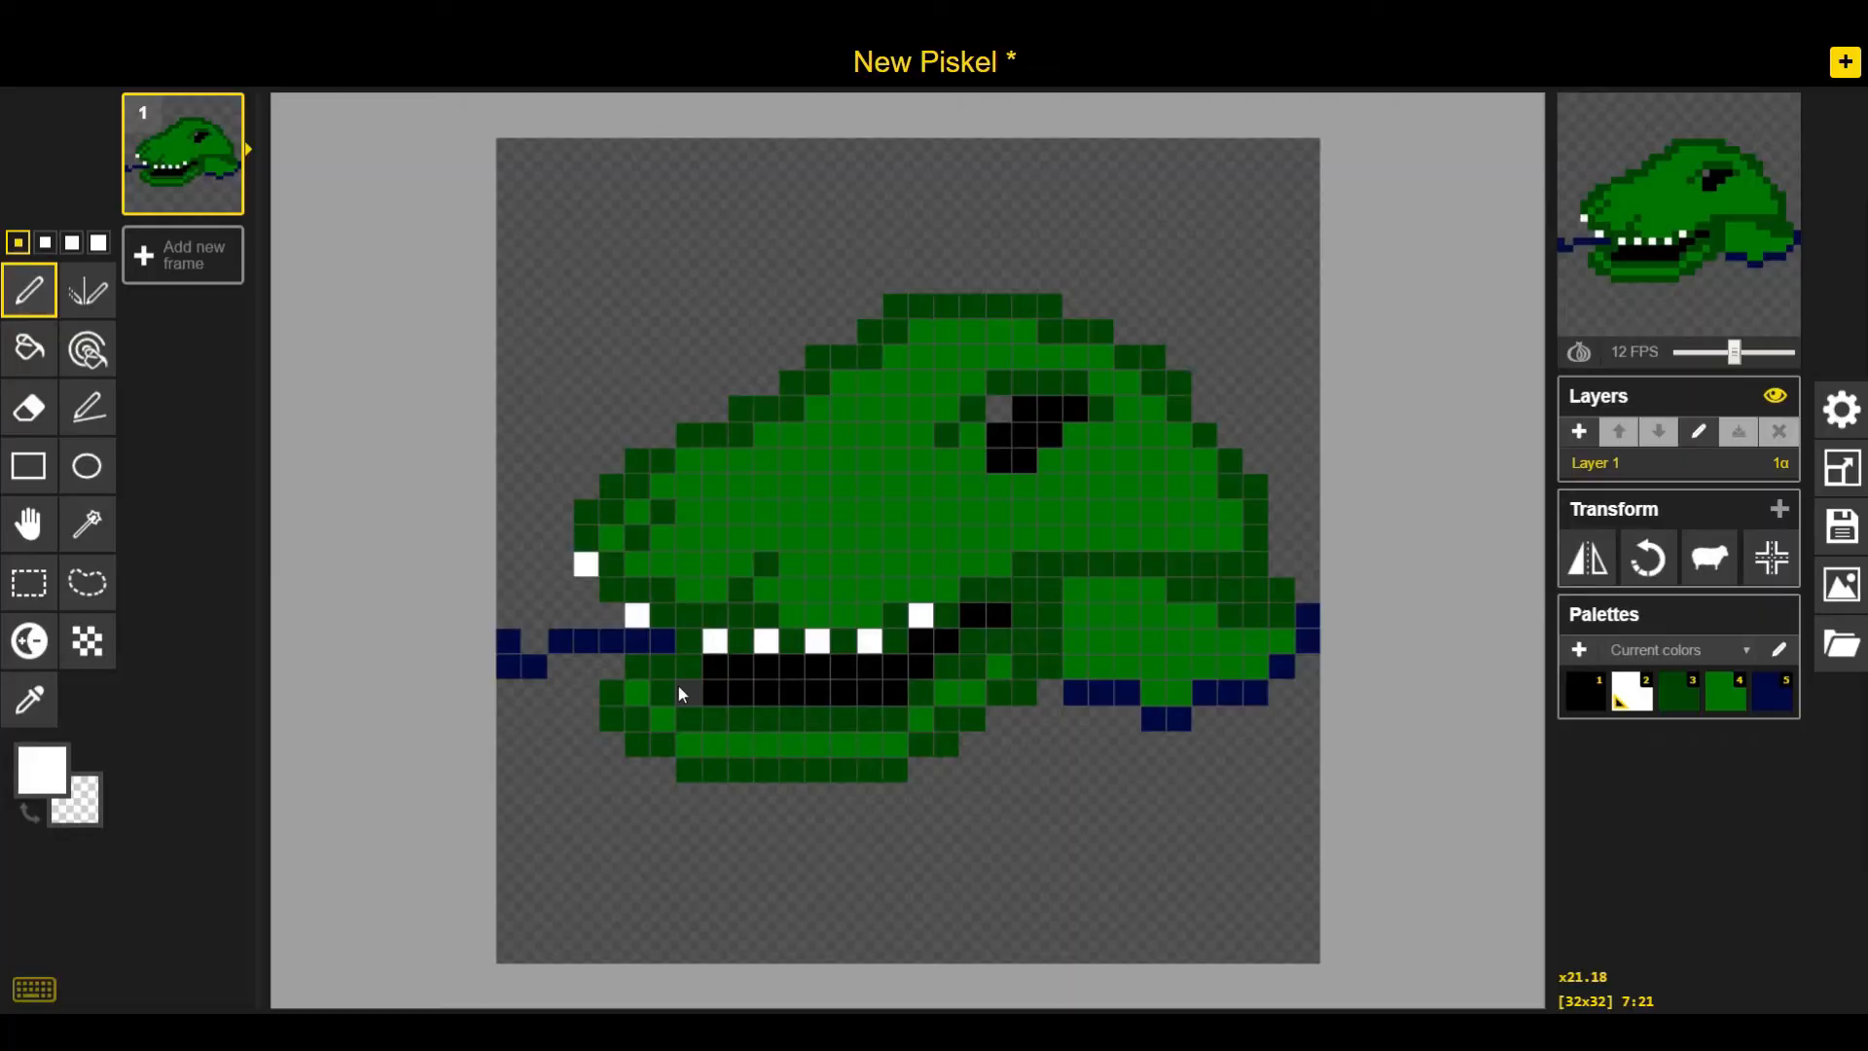
click(1601, 715)
click(844, 692)
alt+click(767, 563)
click(792, 538)
alt+right_click(819, 538)
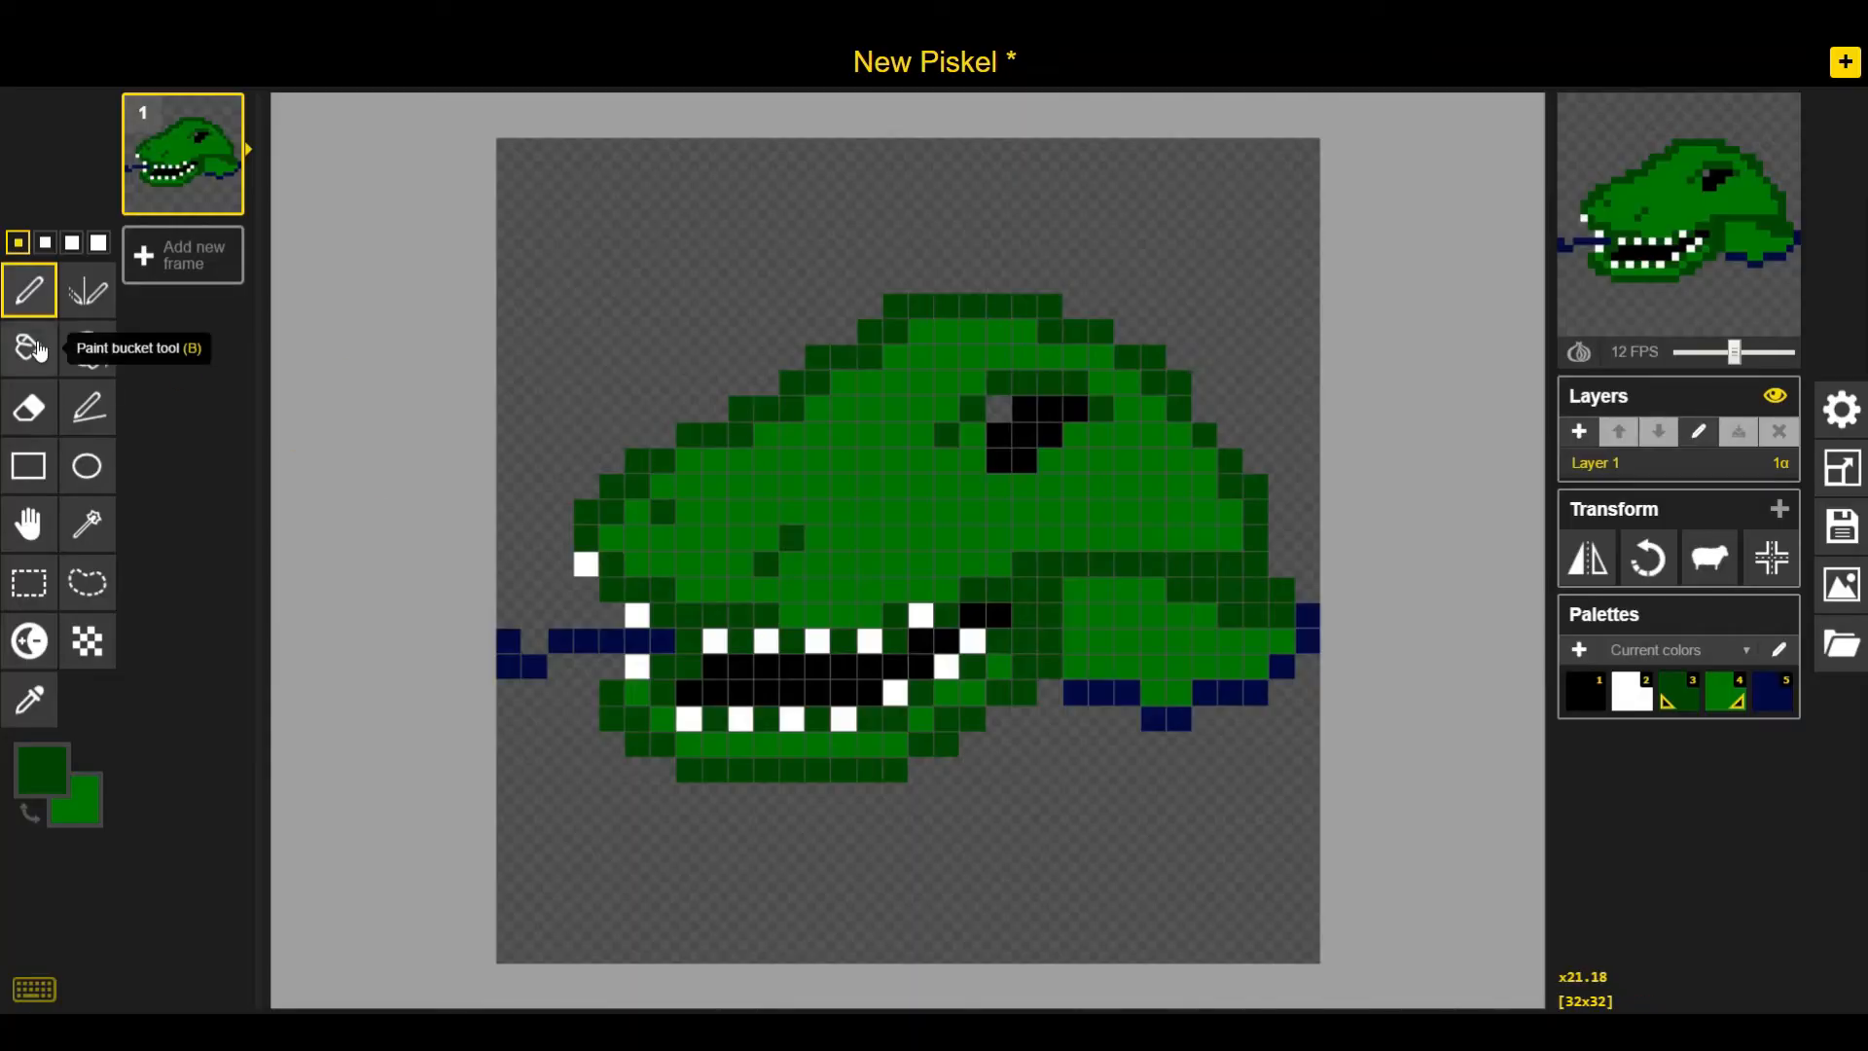
Erase and redraw outline pixels along the top of the head and beside the eye
click(29, 408)
mouse_move(715, 434)
mouse_down()
mouse_move(840, 357)
mouse_move(742, 434)
mouse_move(792, 409)
mouse_up()
click(29, 290)
drag(819, 382, 844, 357)
right_click(999, 409)
right_click(1076, 408)
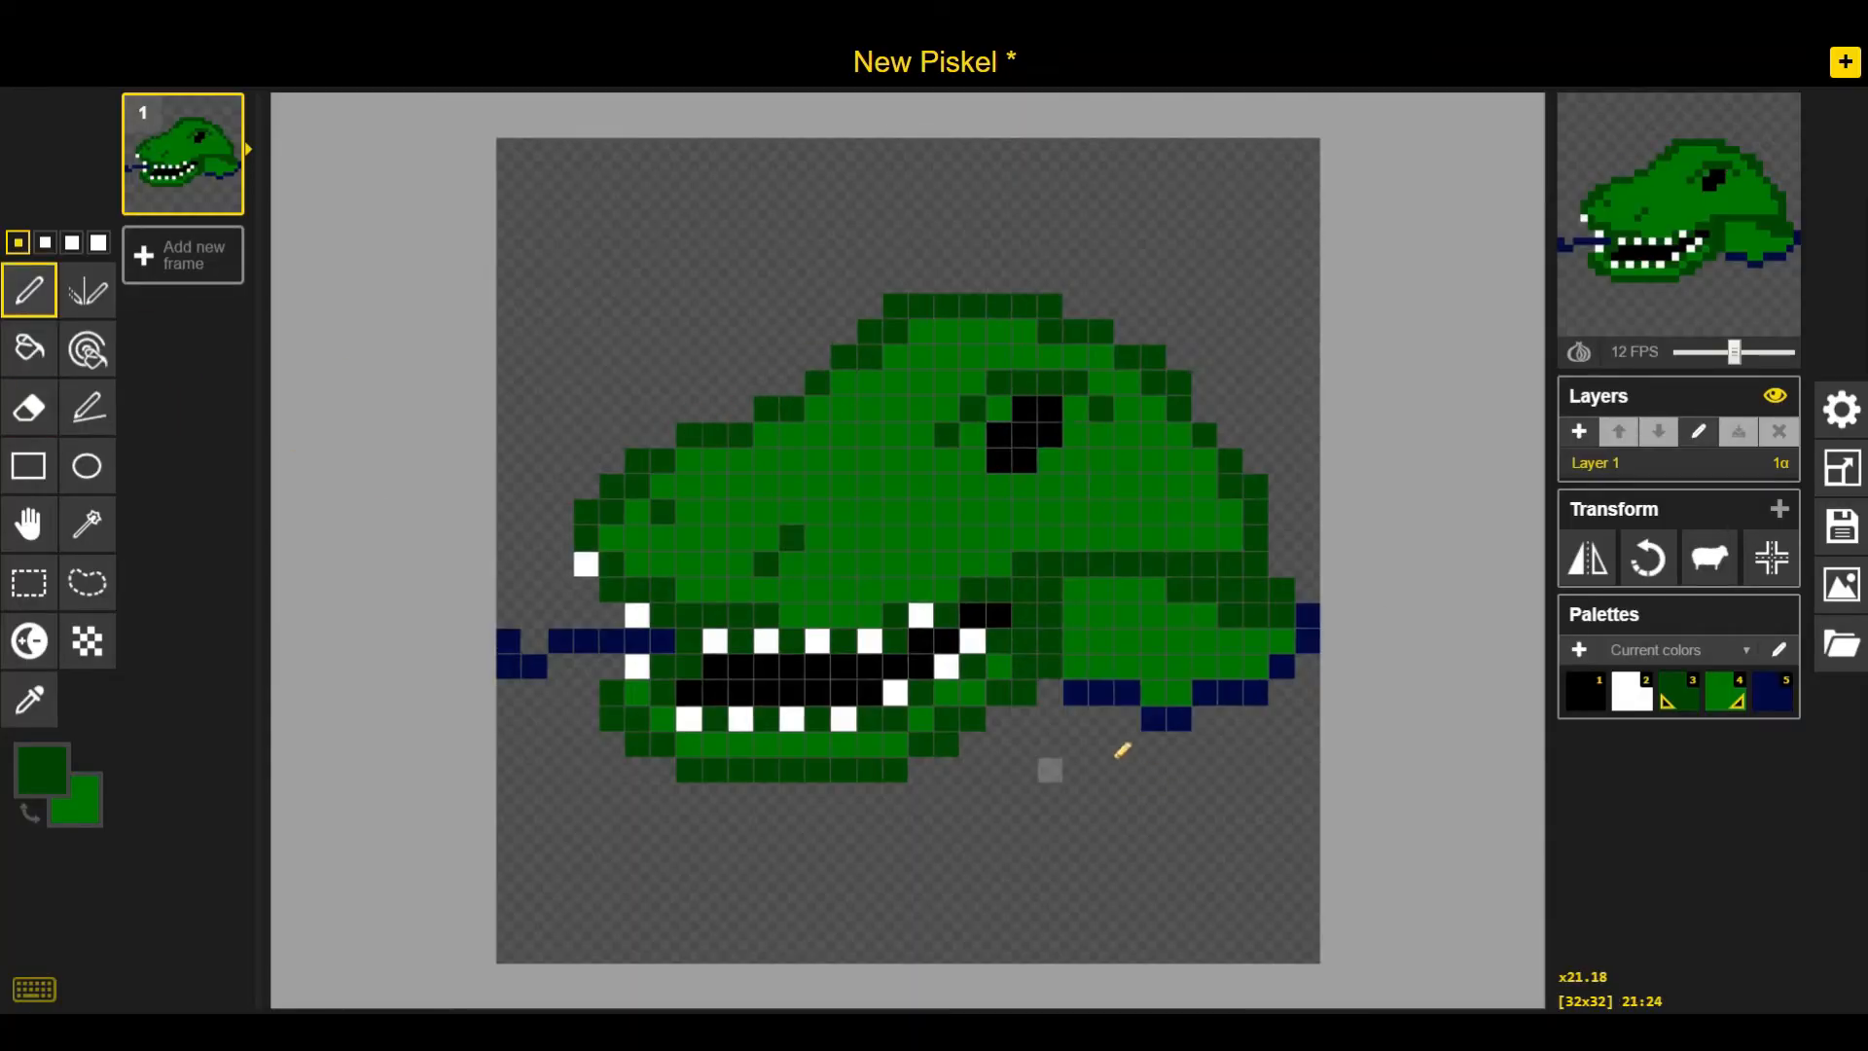
Extend the black mouth interior toward the front and touch up the dark green outline near the jaw hinge
click(1594, 703)
drag(689, 642, 663, 692)
click(1677, 693)
click(664, 641)
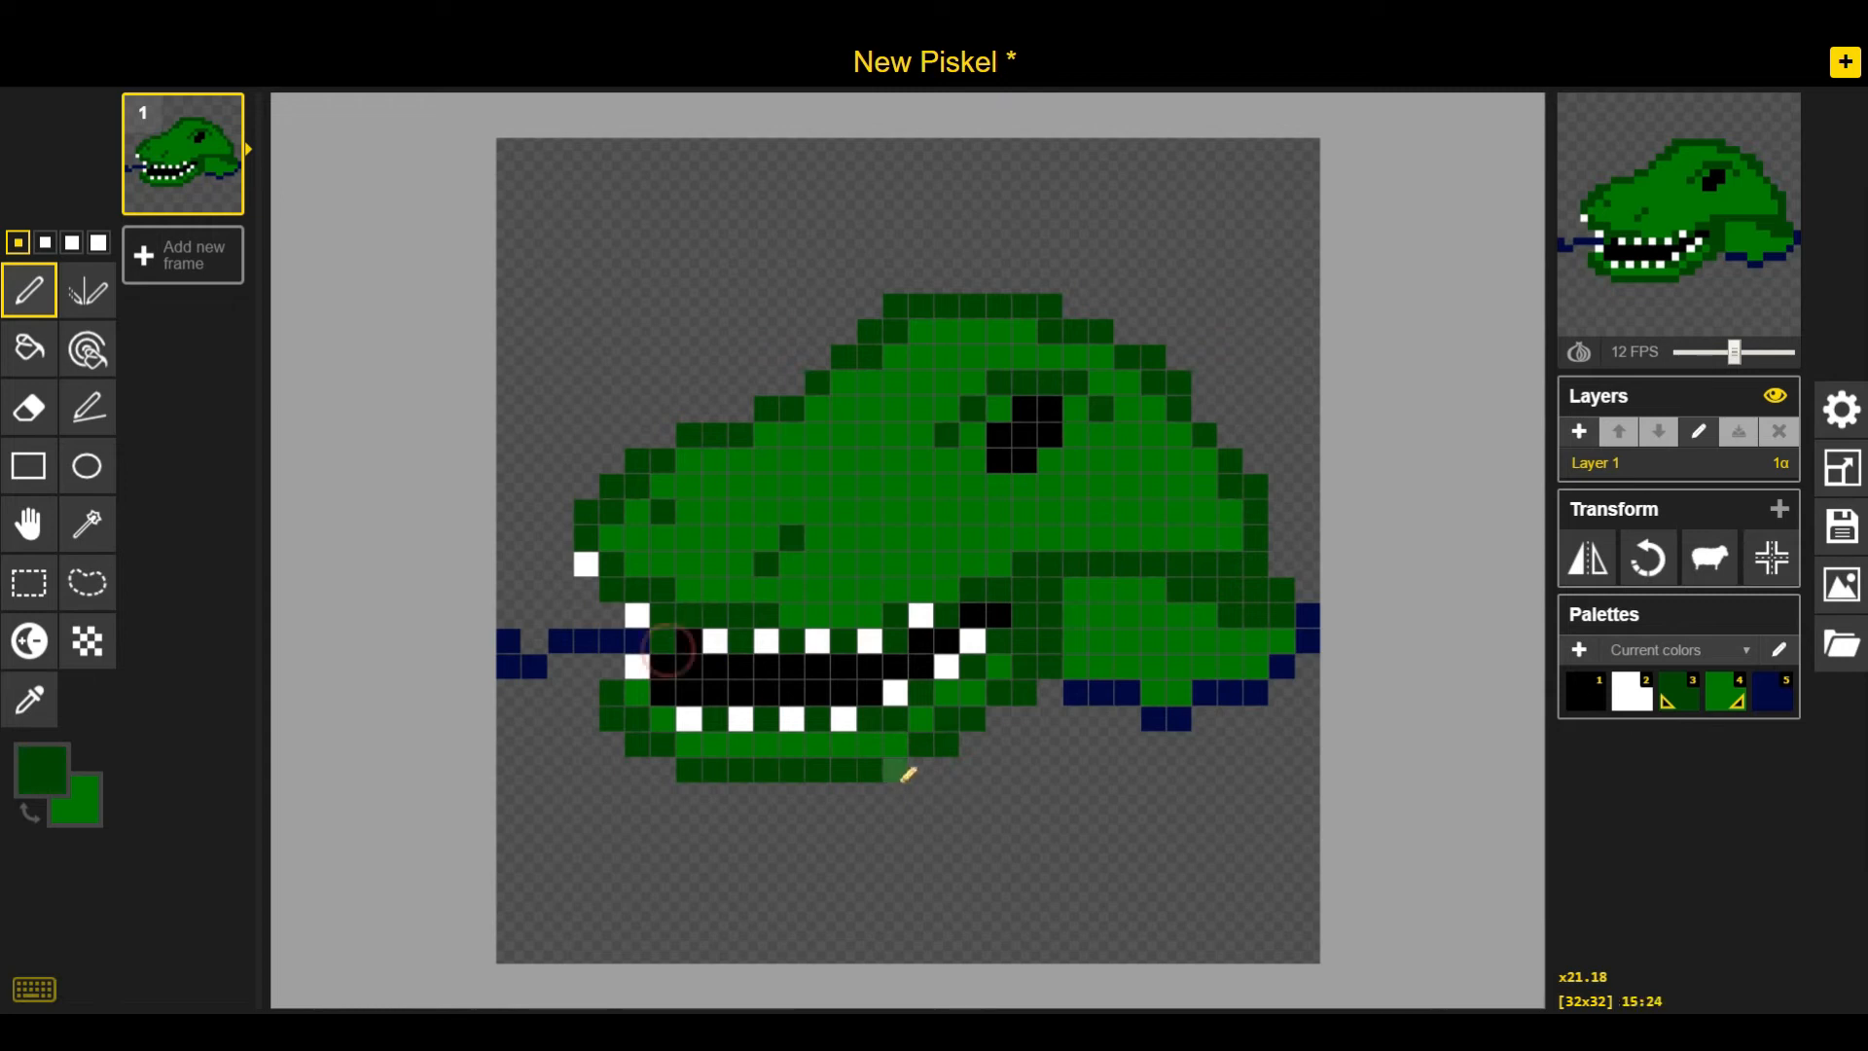
drag(973, 590, 1025, 590)
right_click(1025, 565)
right_click(1051, 565)
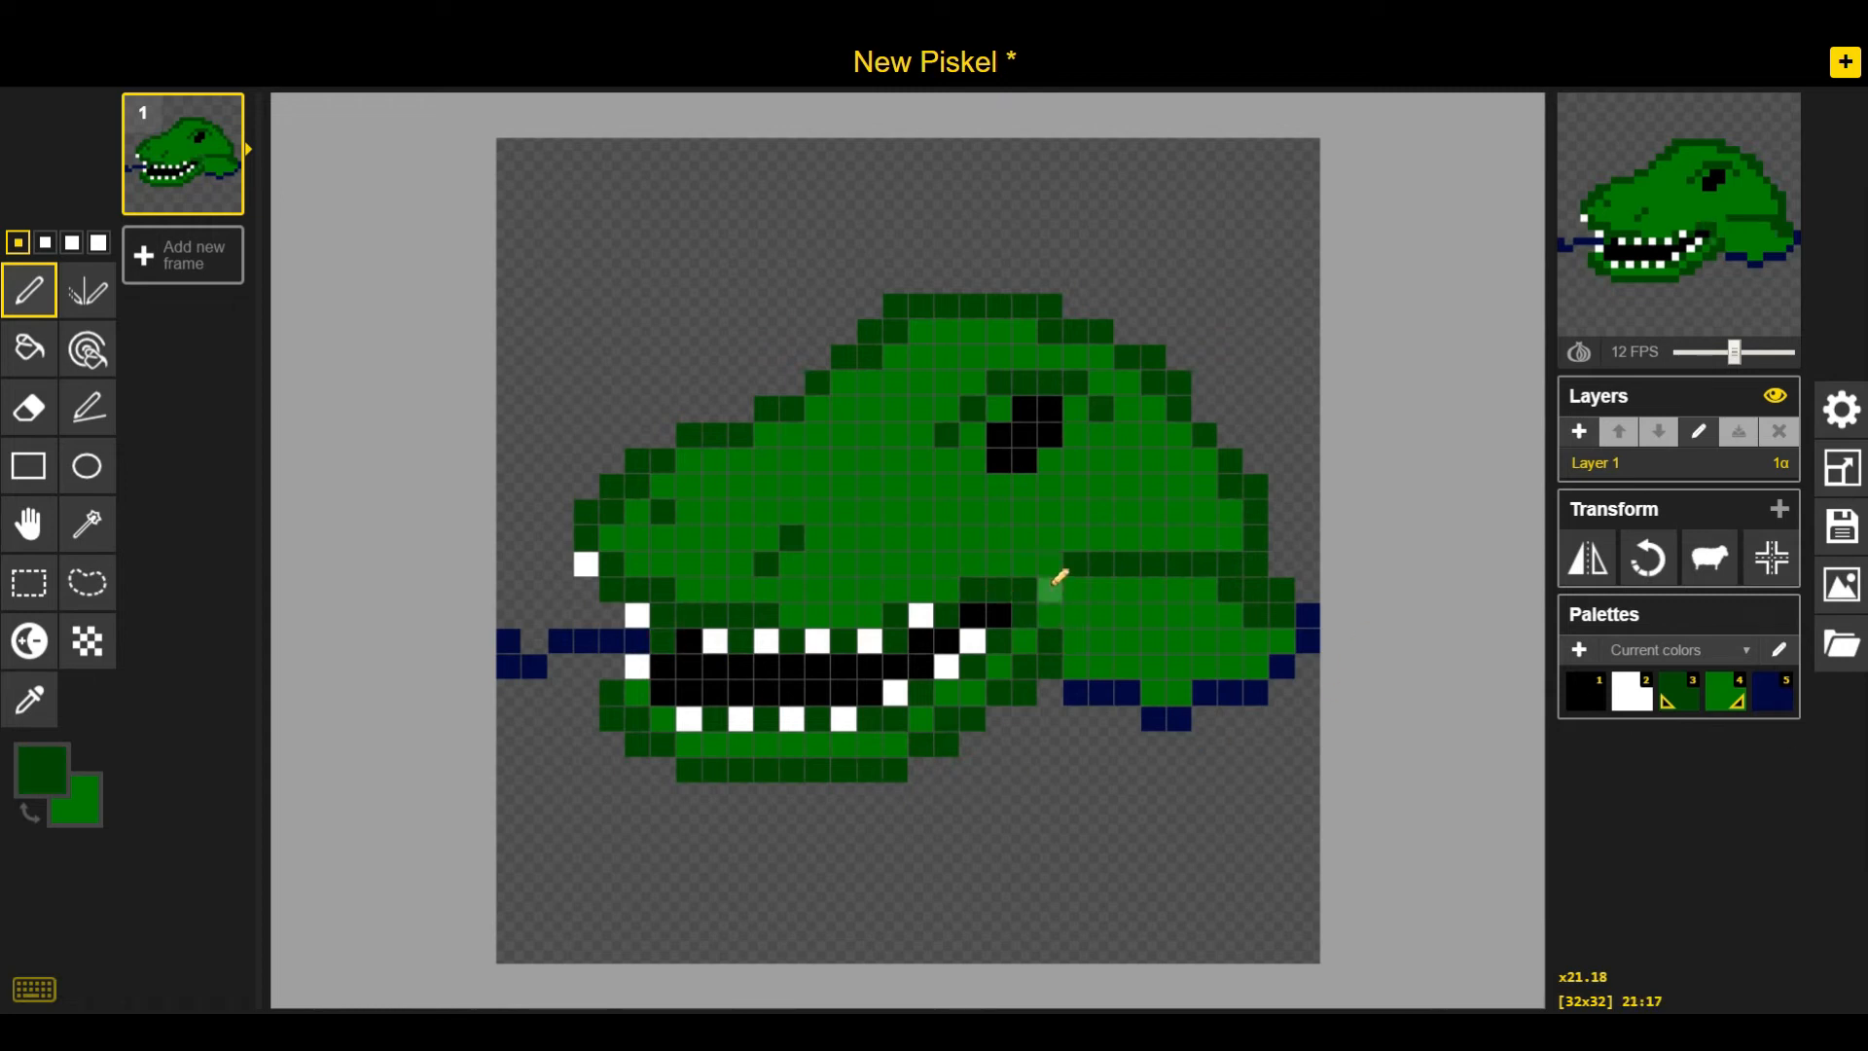
Fill the whole background with navy blue using the Paint Bucket
click(29, 349)
click(1772, 692)
click(973, 872)
click(545, 545)
key(ctrl+z)
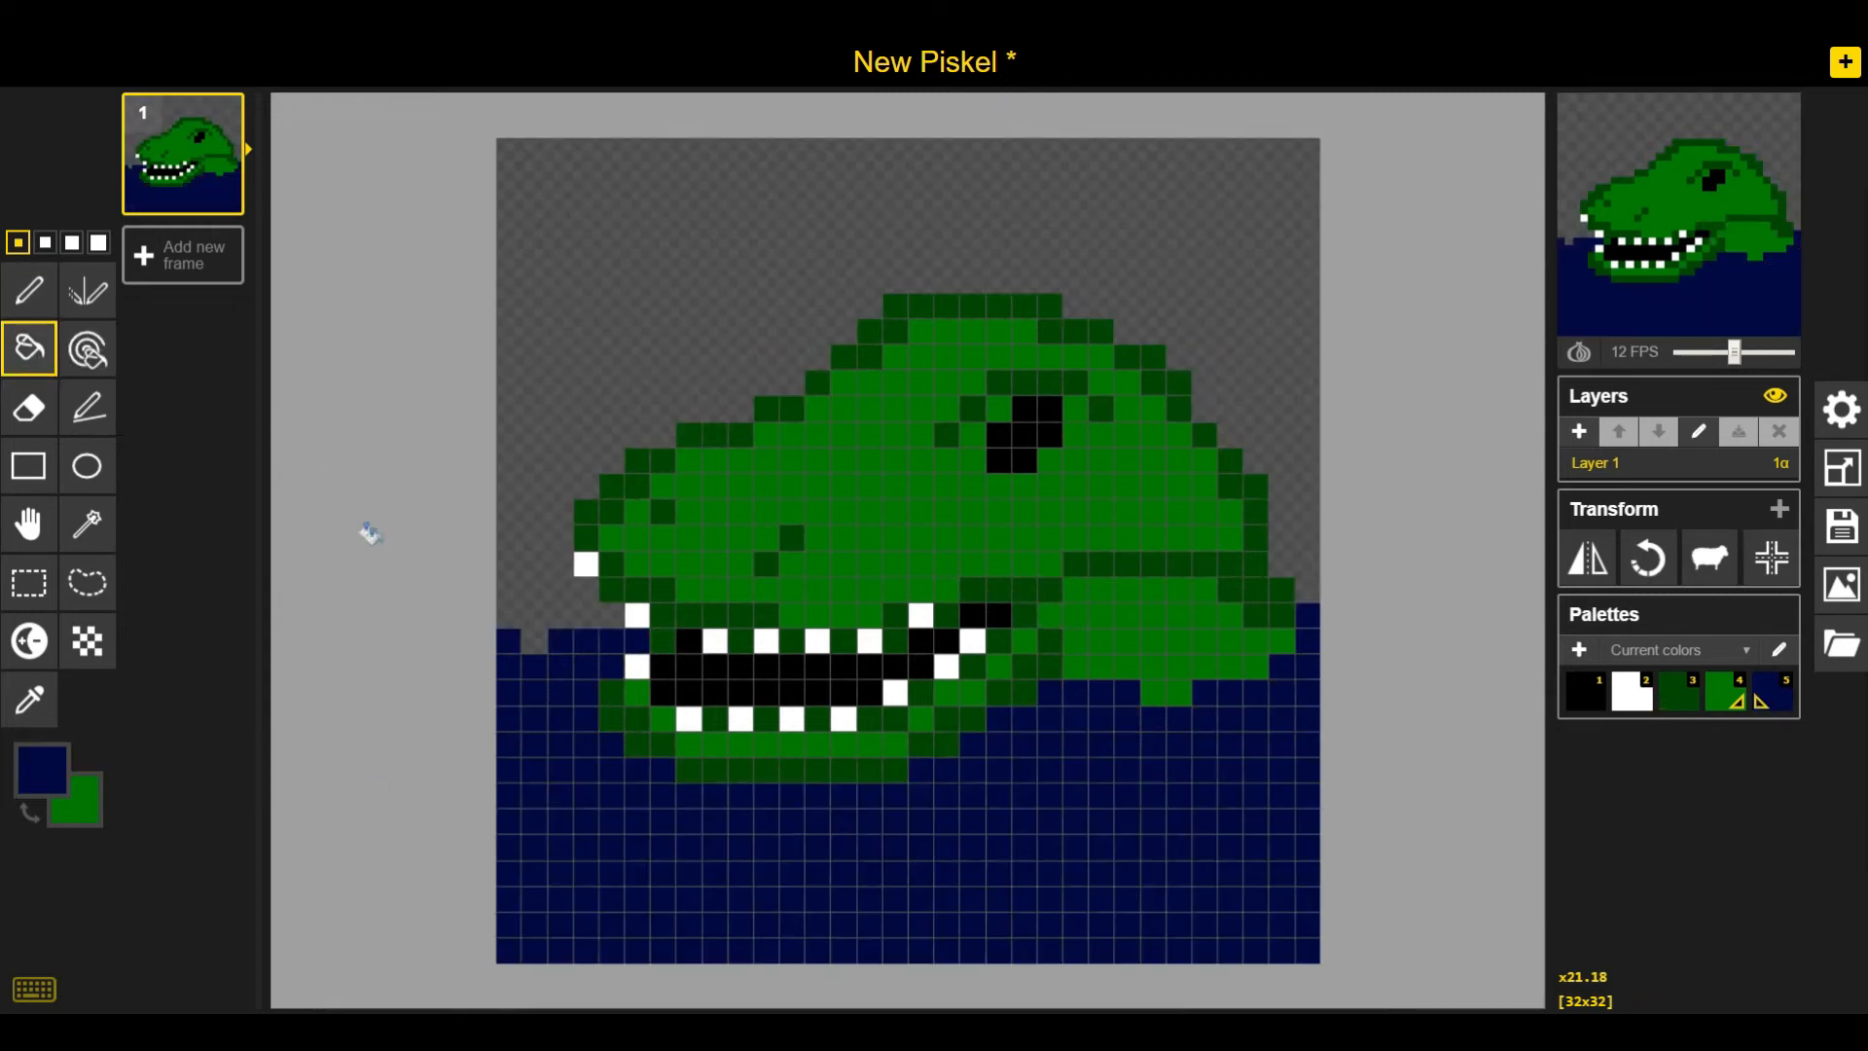
click(531, 584)
click(29, 290)
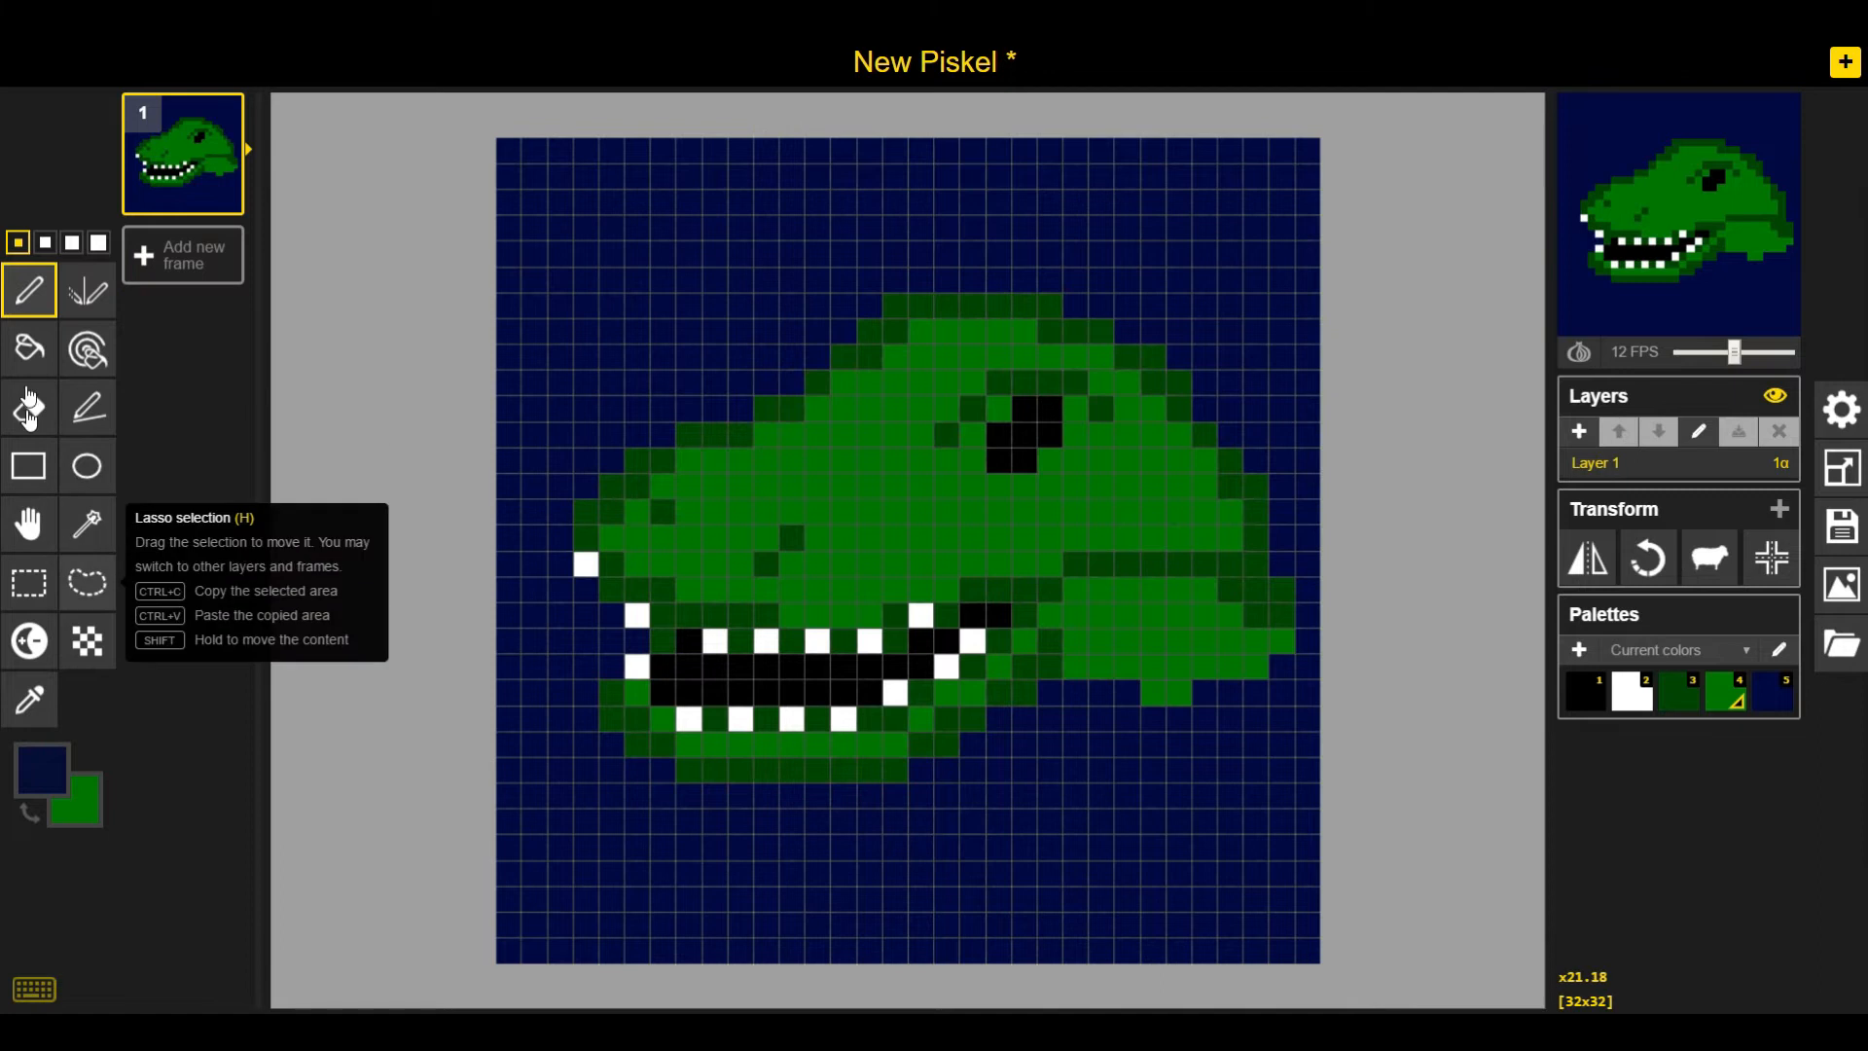
Repaint pixels at the back of the head and neck edge with green and navy
click(1698, 700)
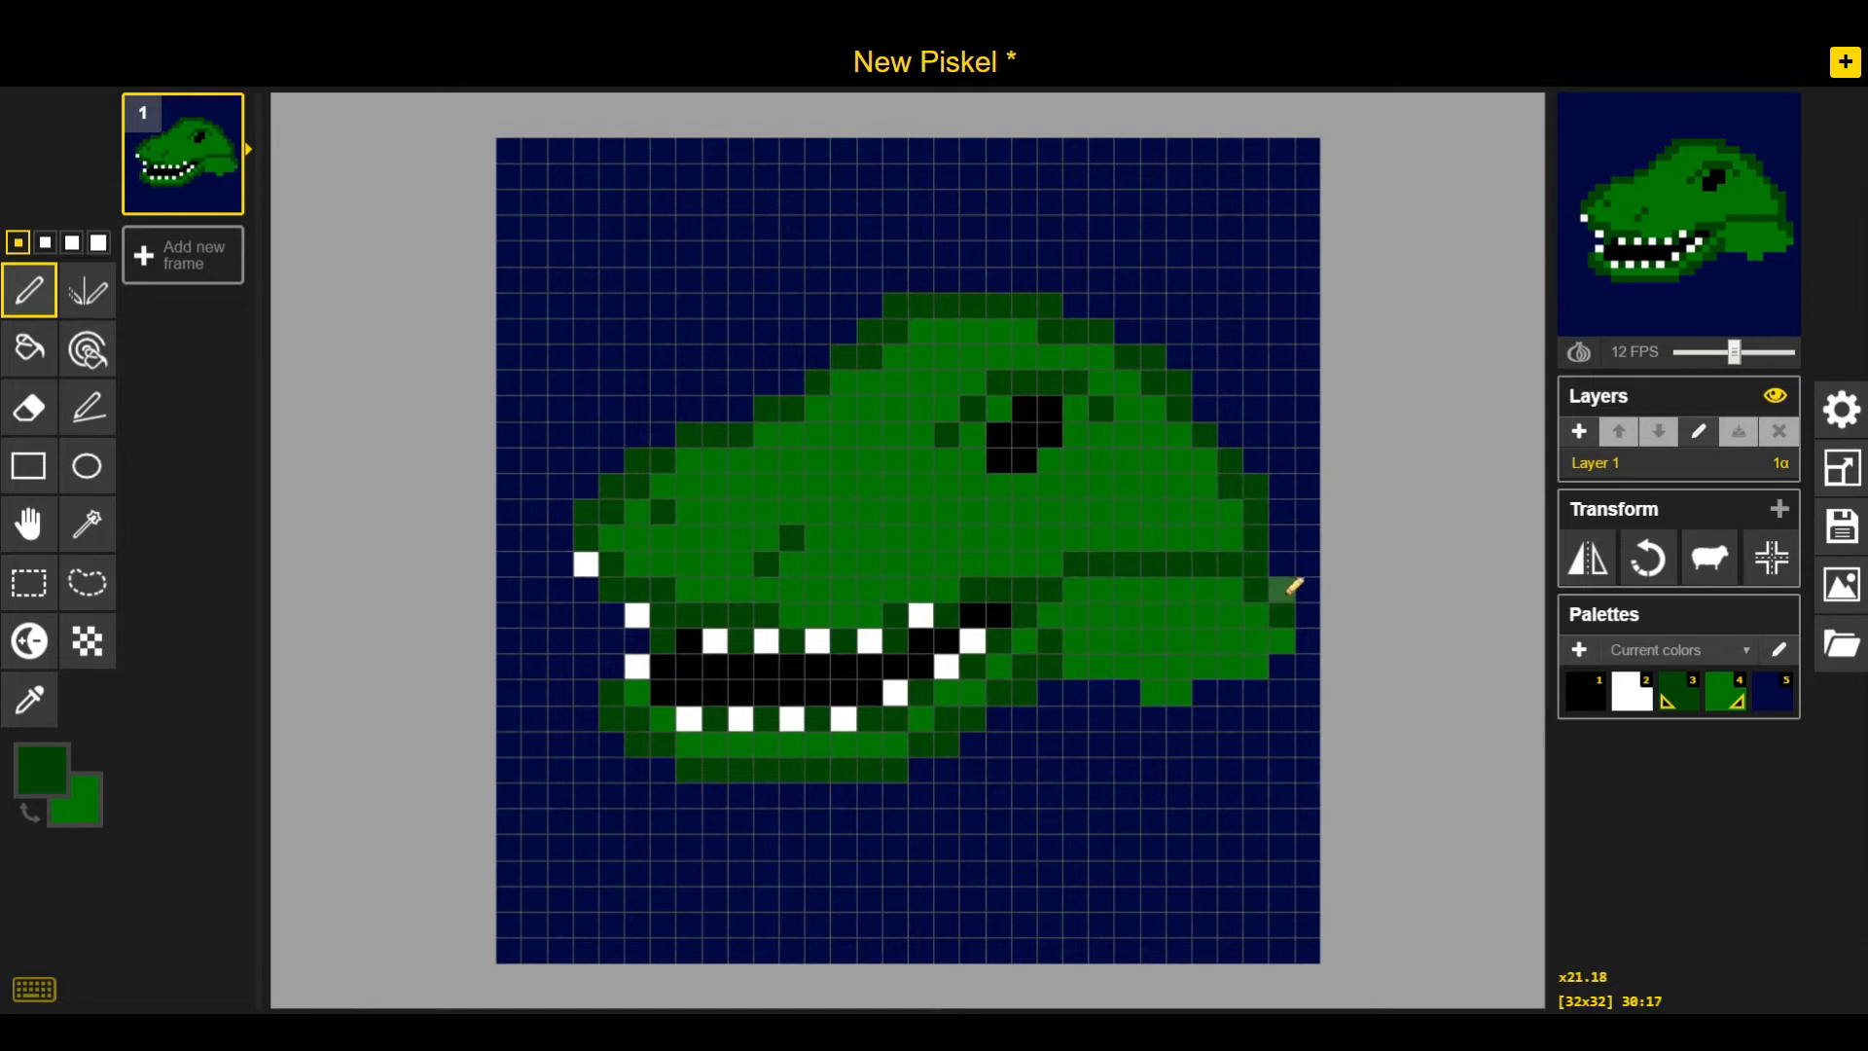
click(1255, 567)
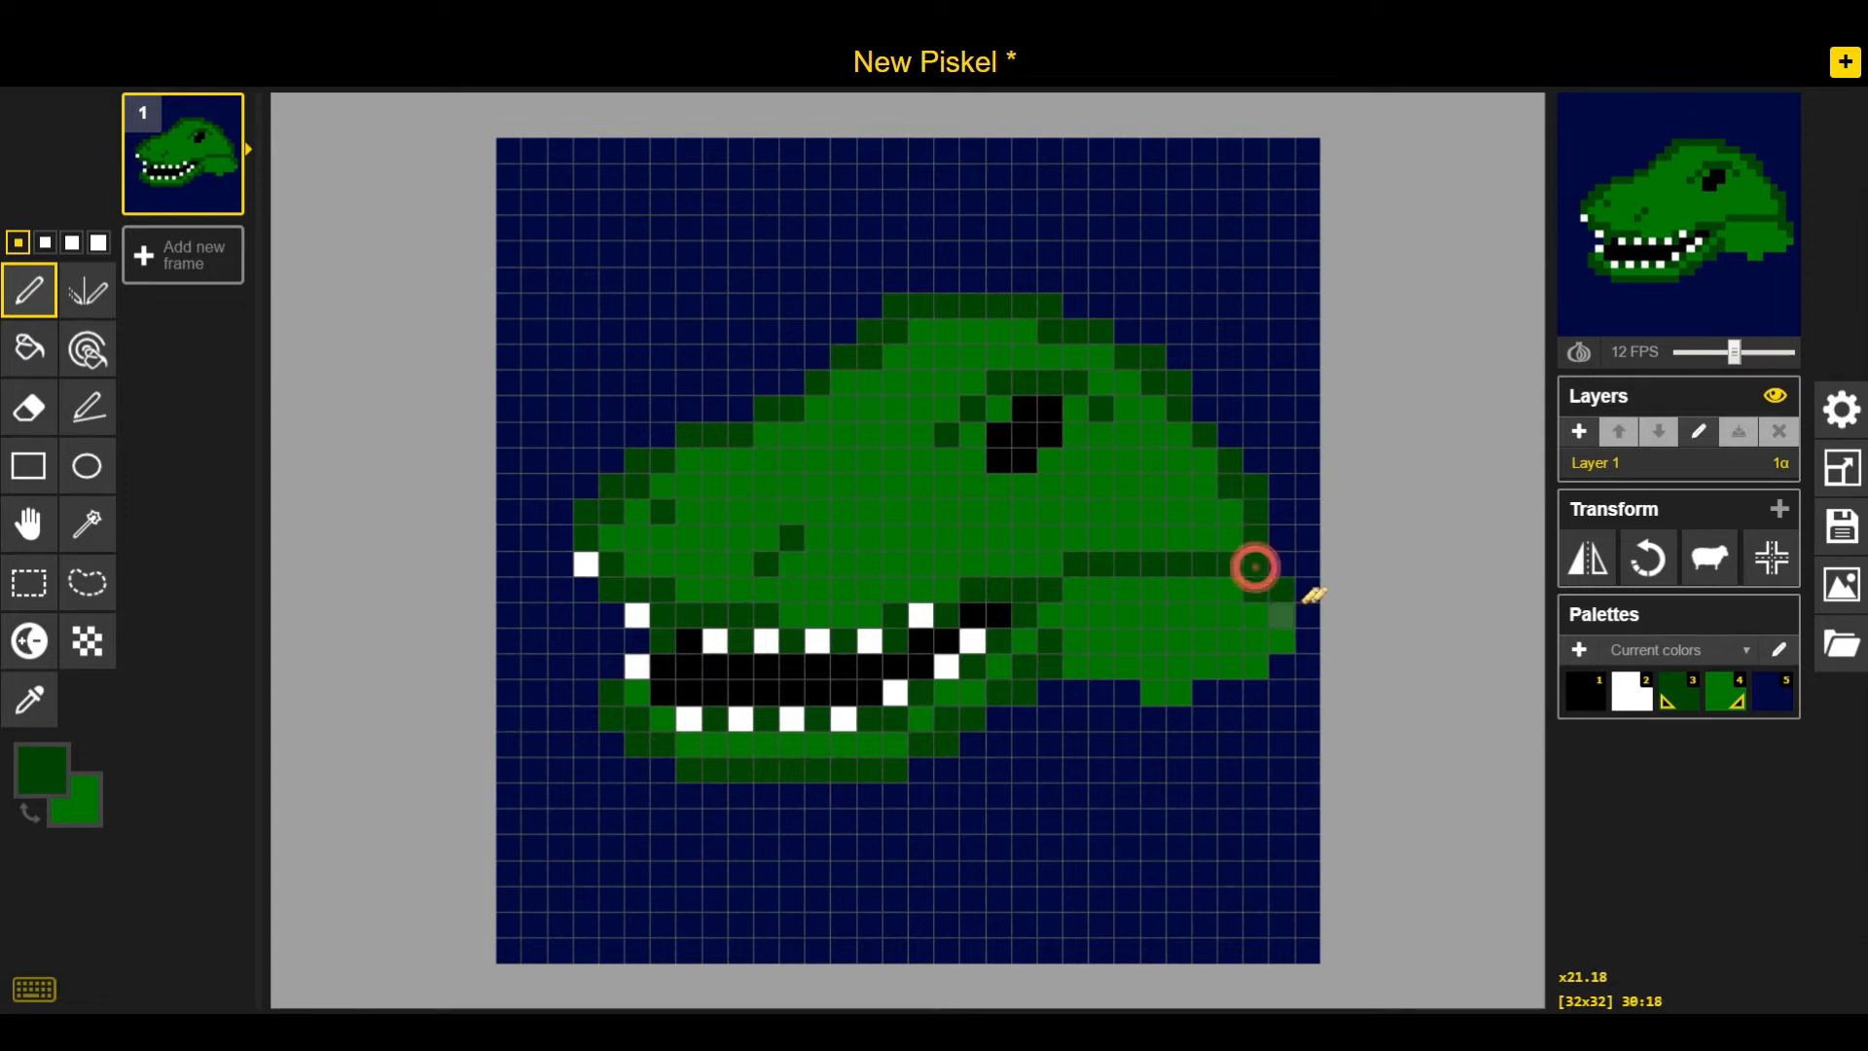
right_click(1777, 703)
right_click(1256, 567)
right_click(1231, 564)
click(1238, 534)
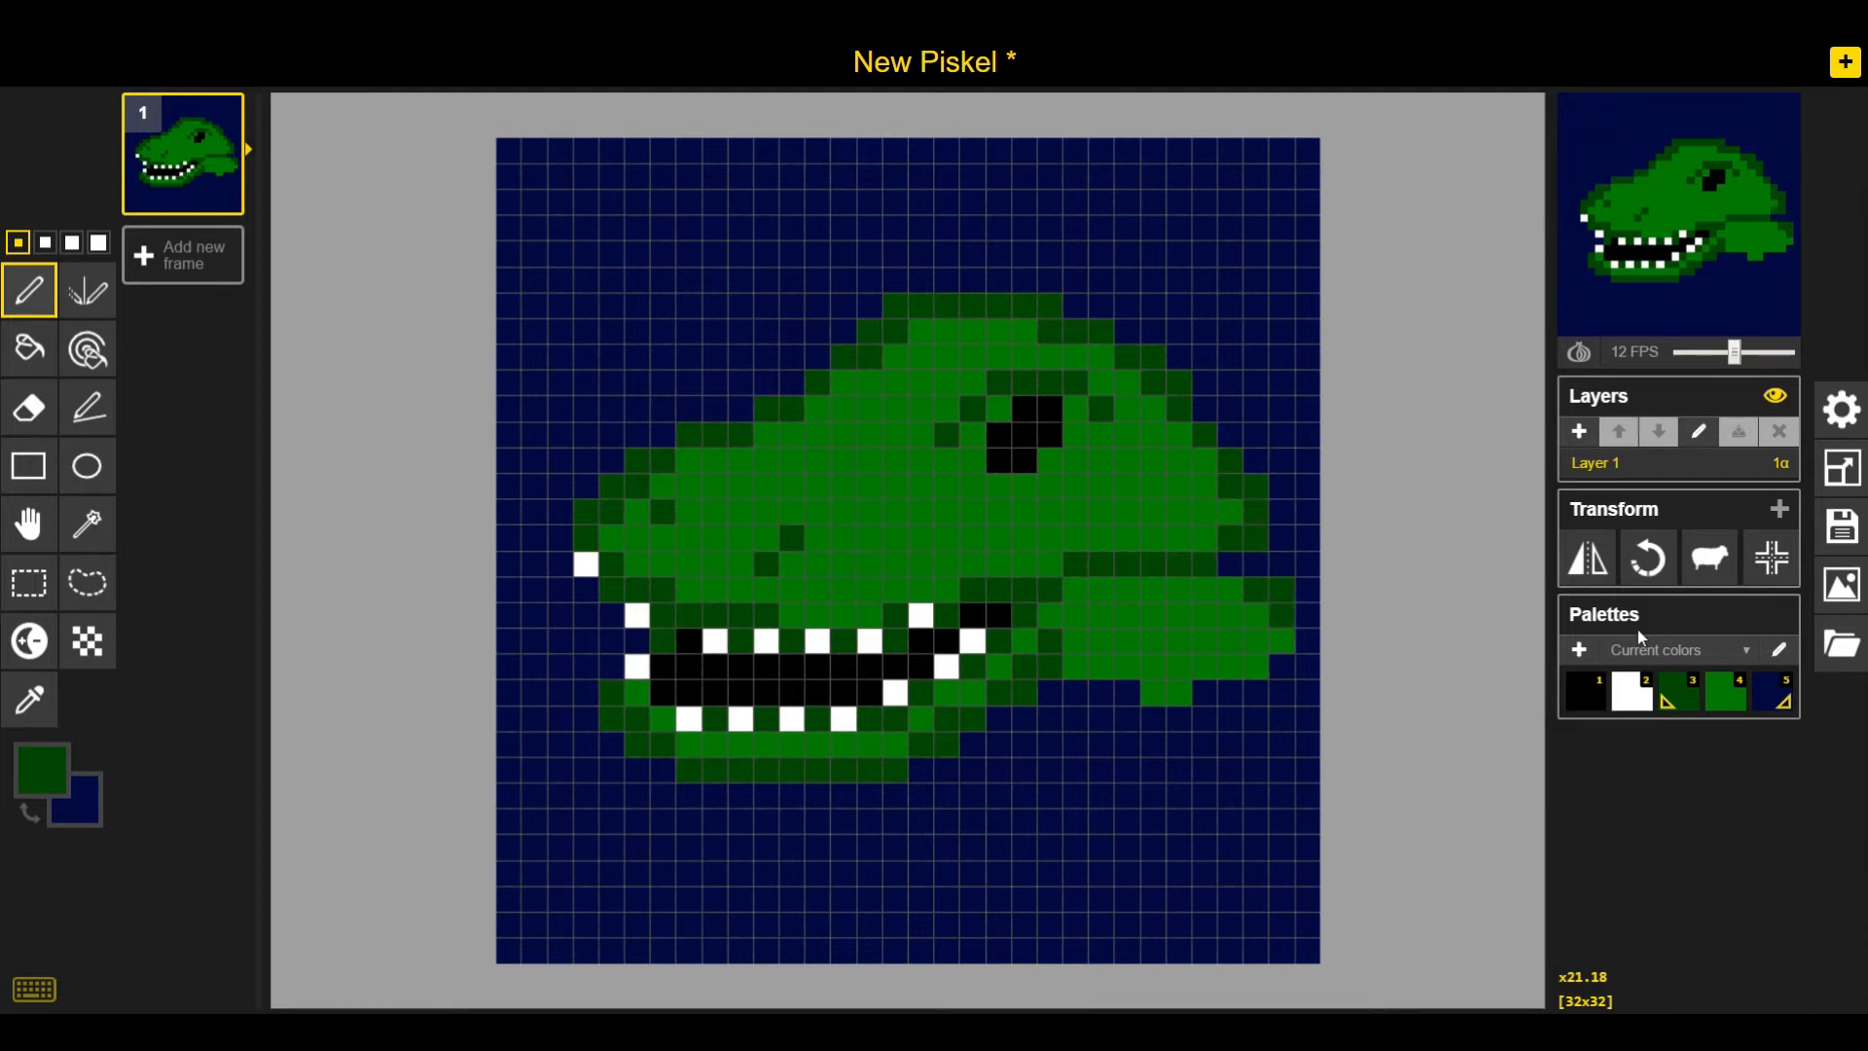
click(1231, 564)
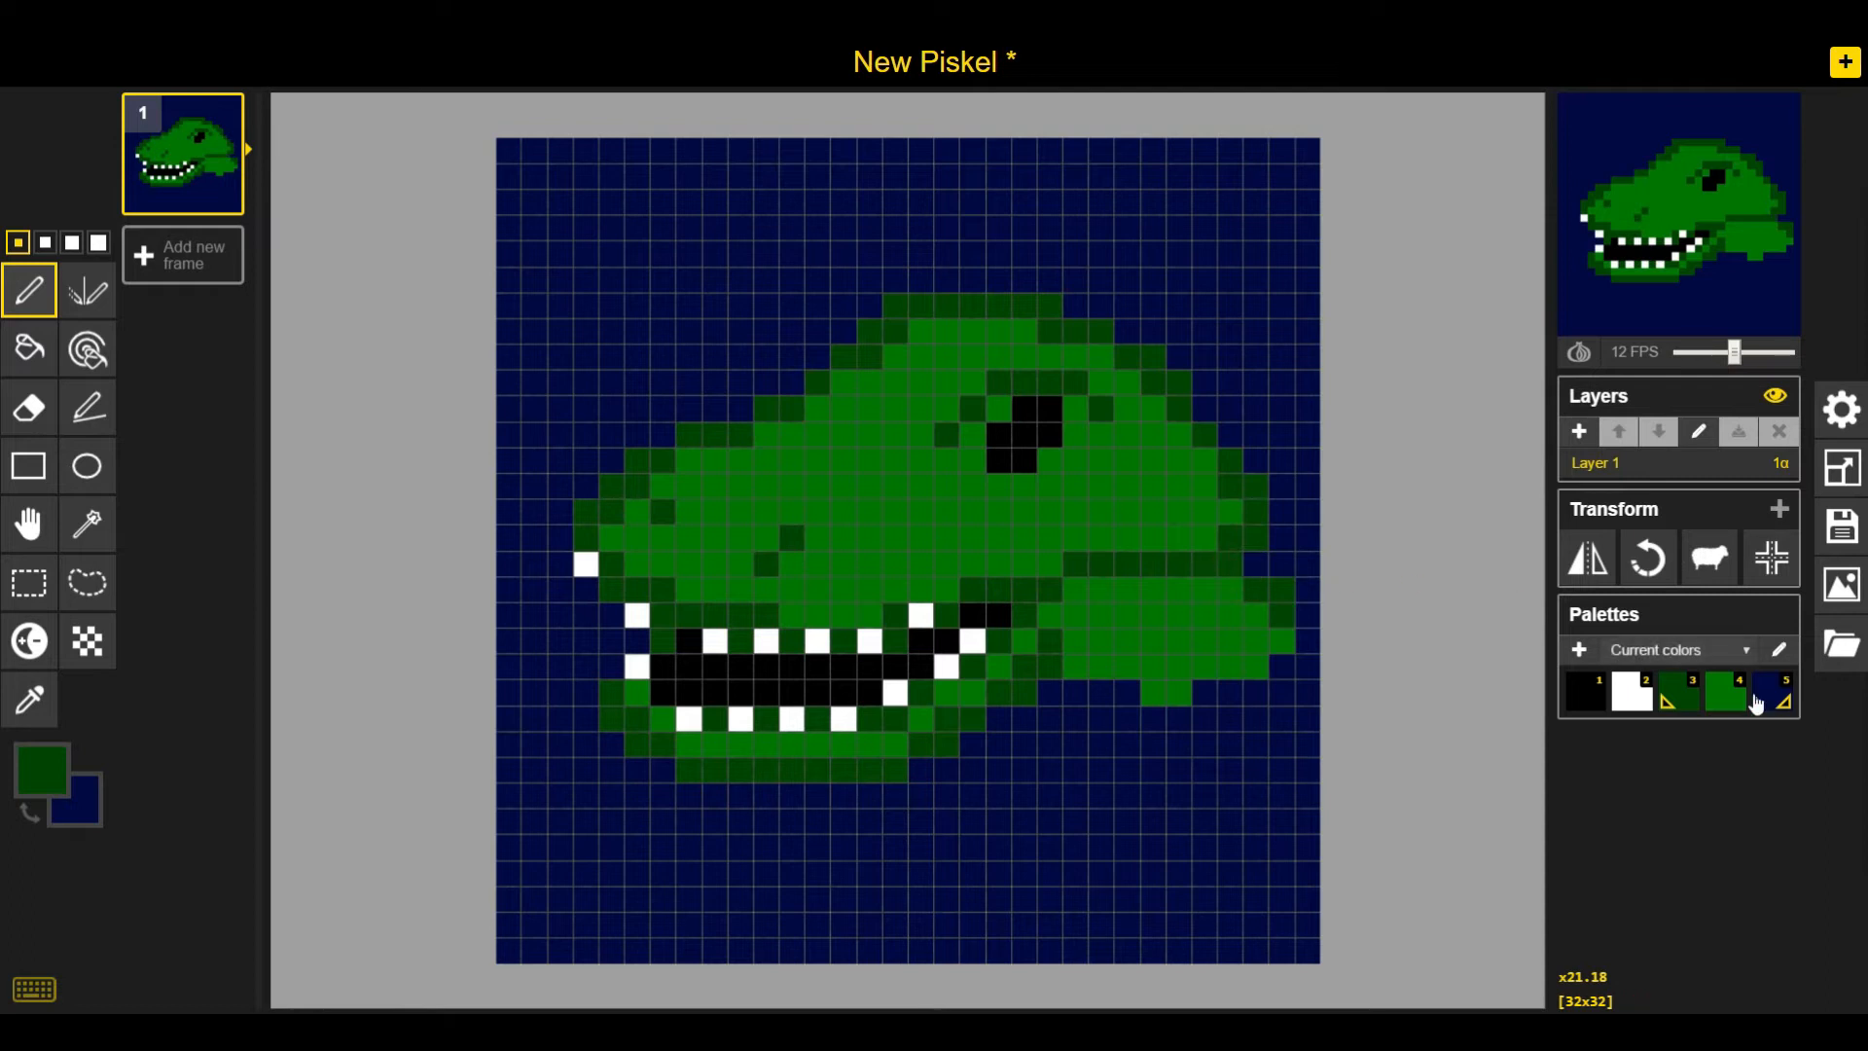
click(1721, 696)
click(1234, 536)
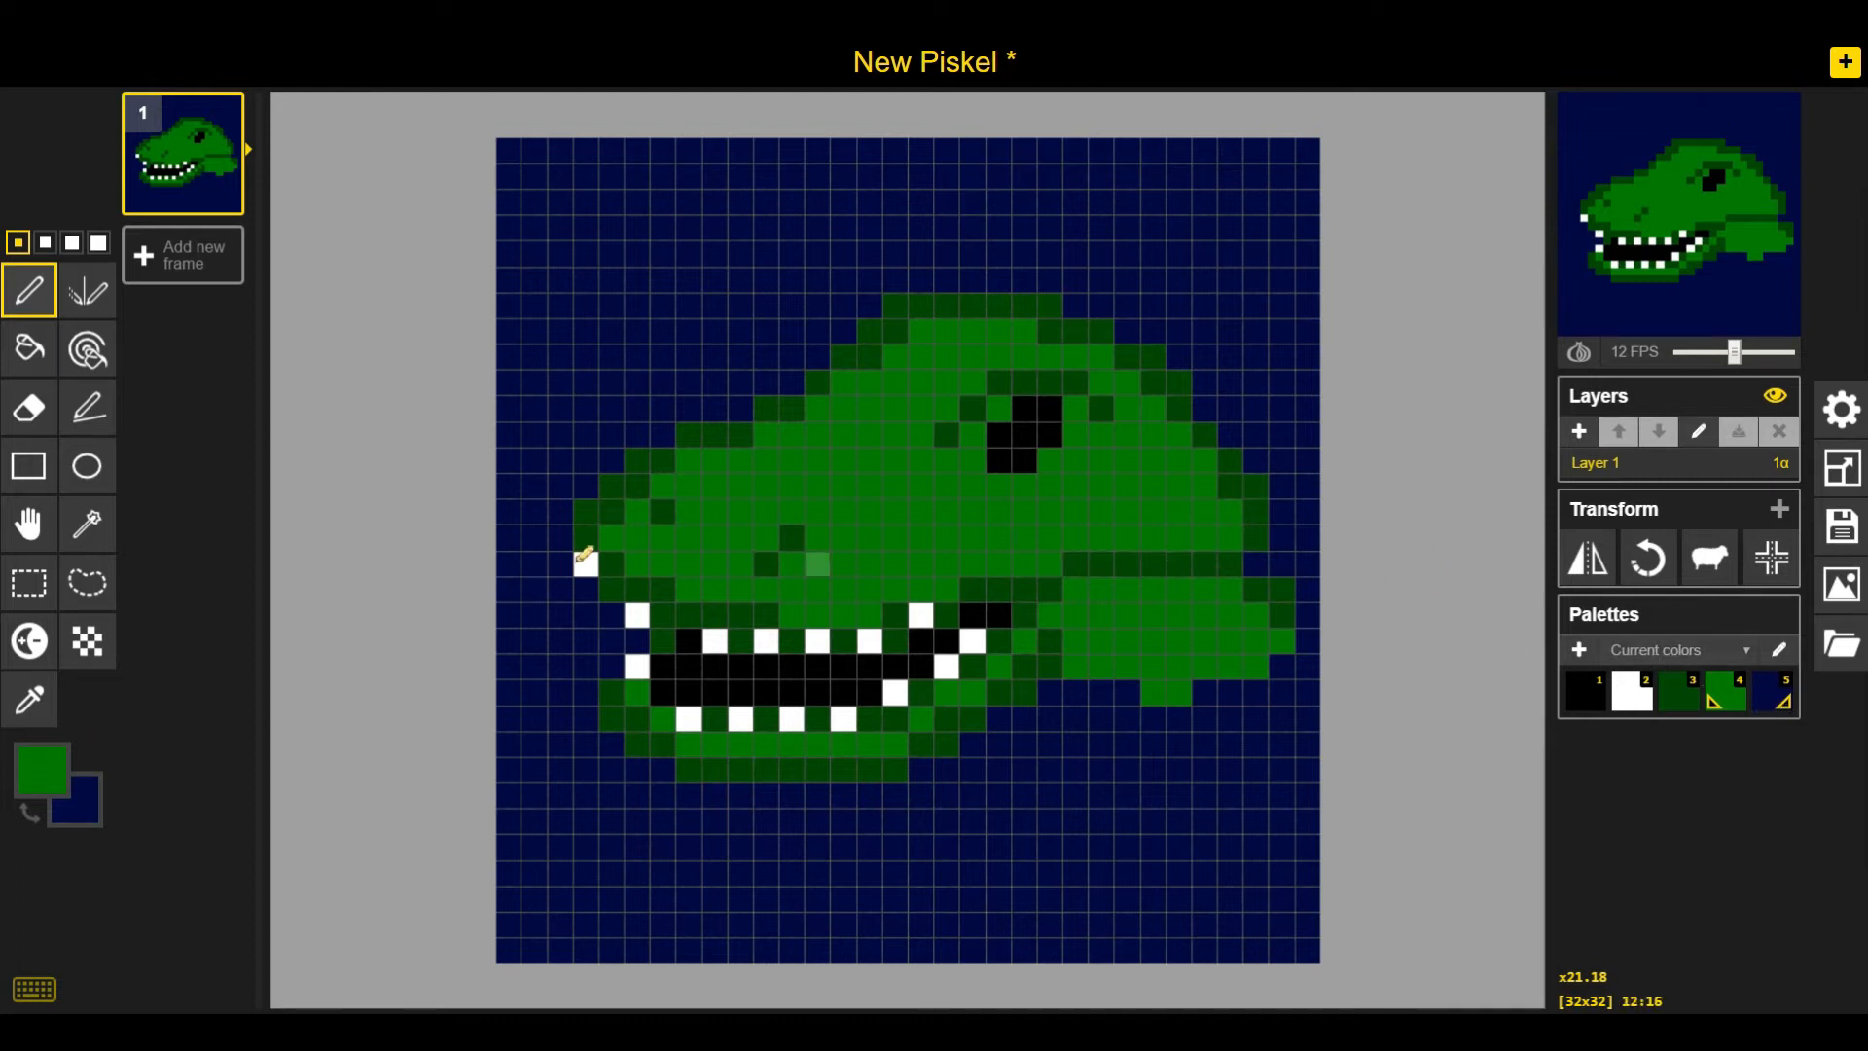
Fill stray outline pixels on the snout, head top and back with bright green, and add a second white pixel at the snout tip
key(5)
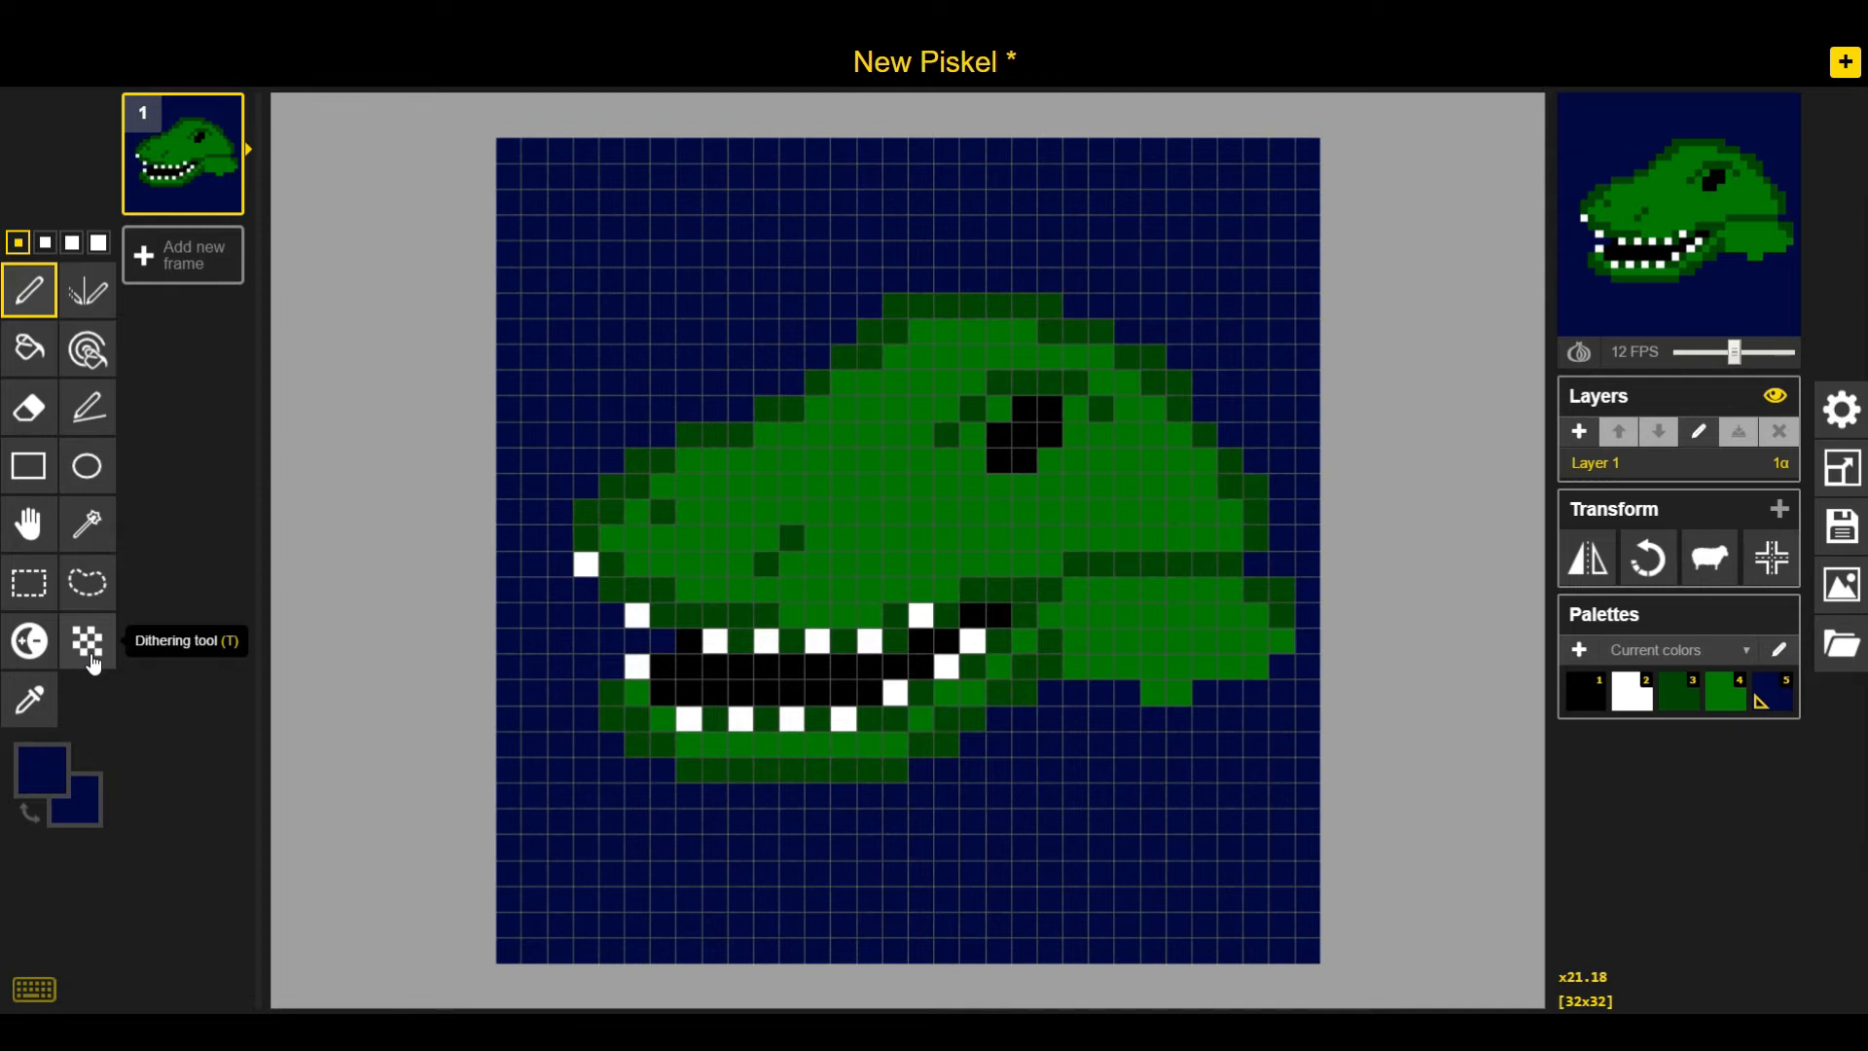
click(1720, 708)
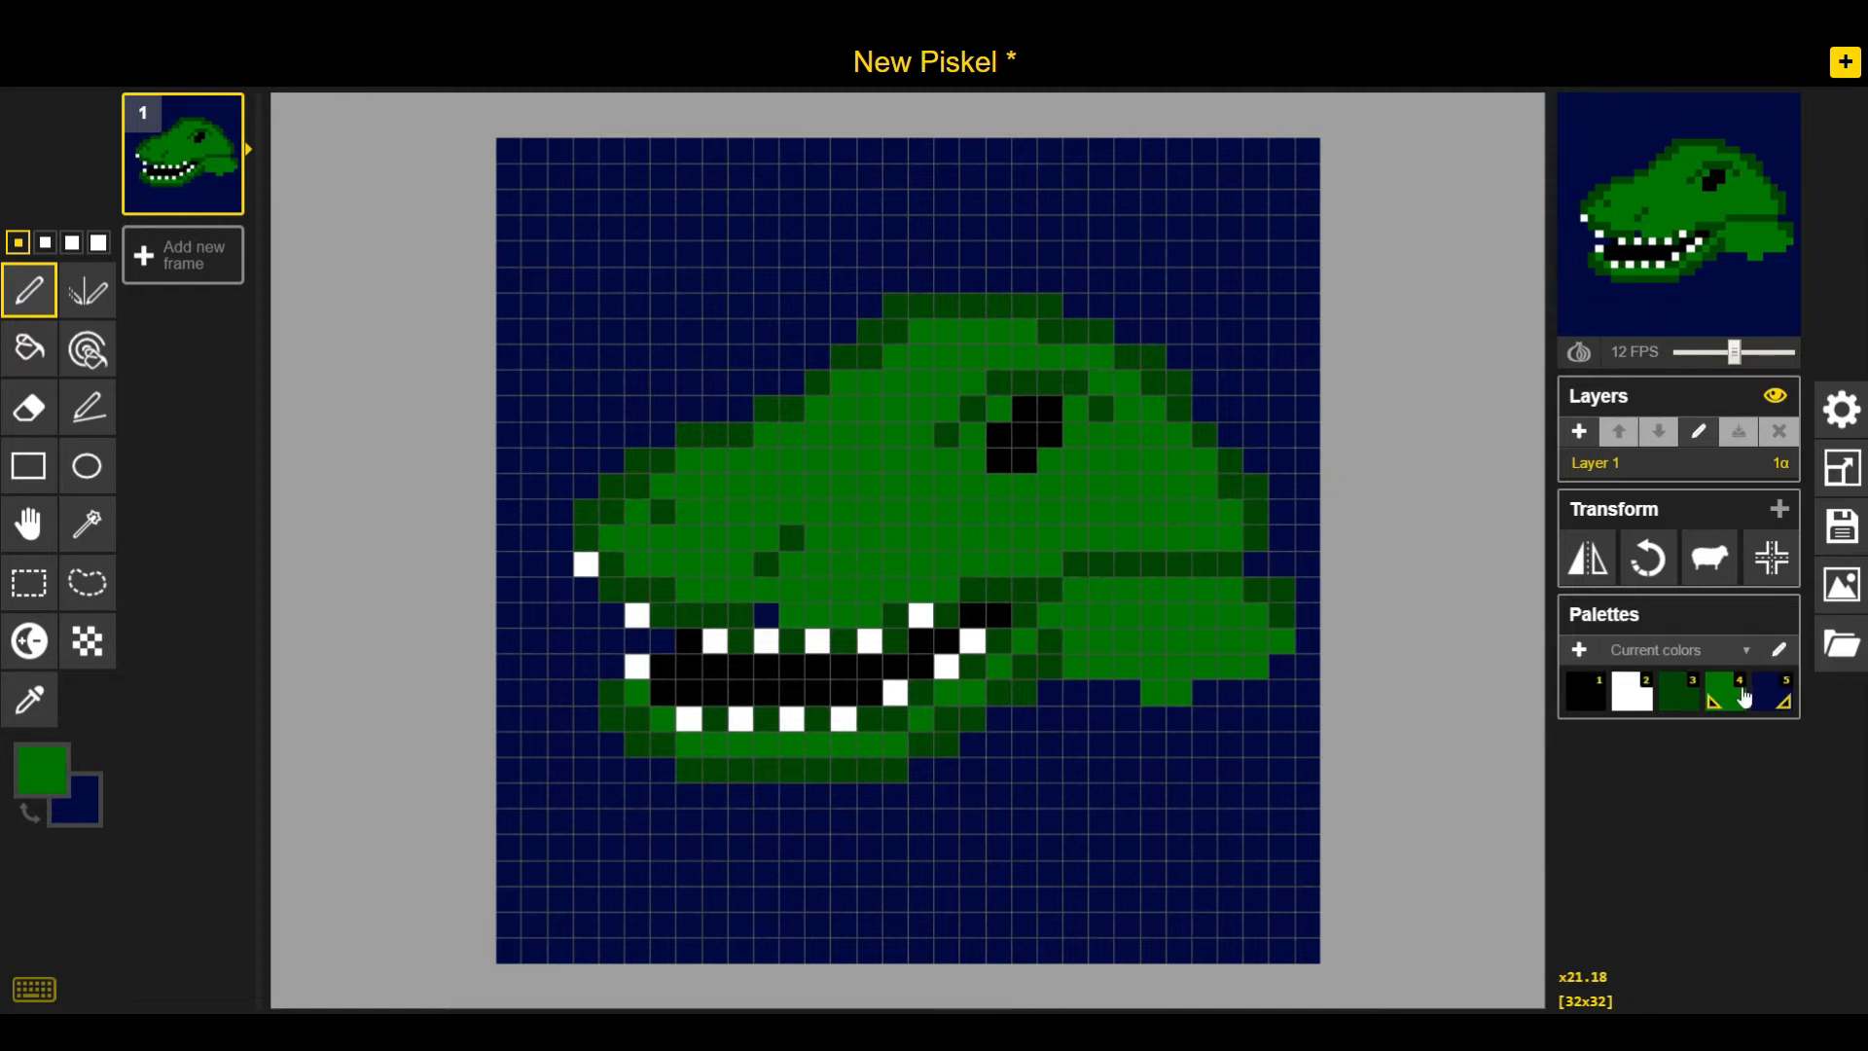
click(750, 618)
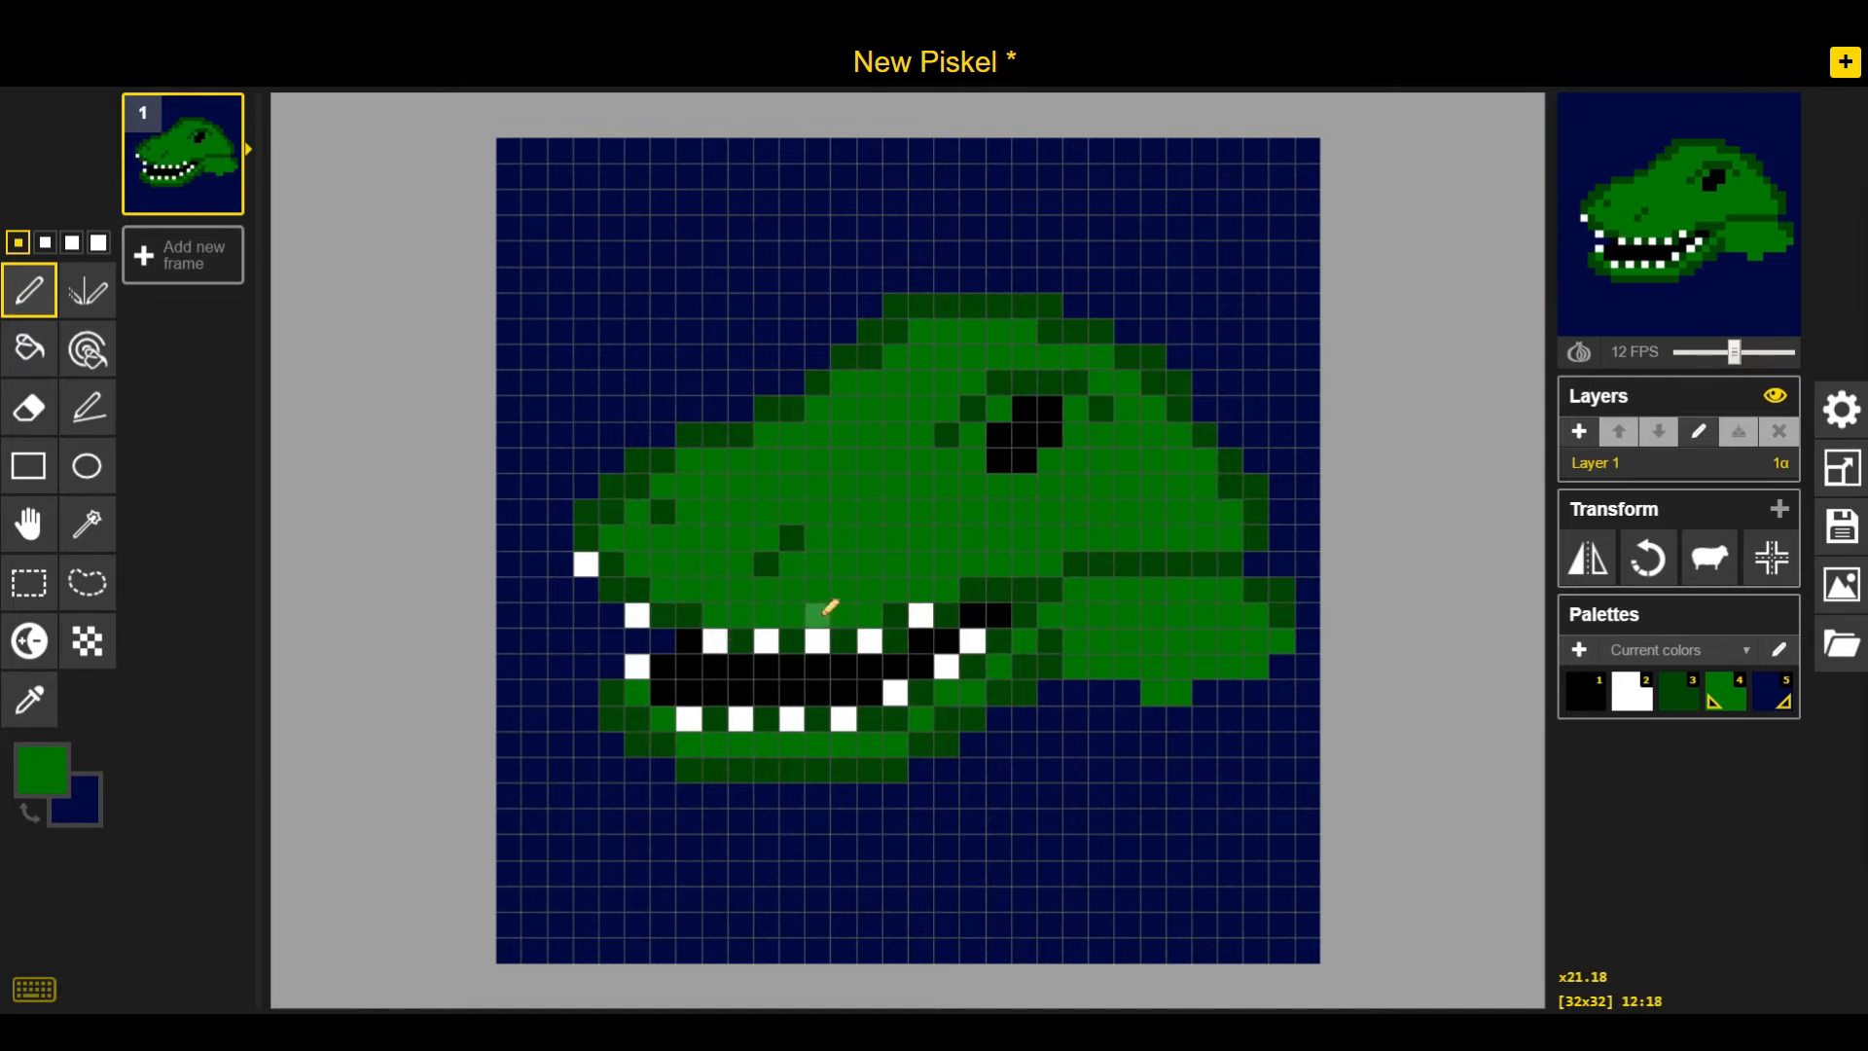
click(621, 512)
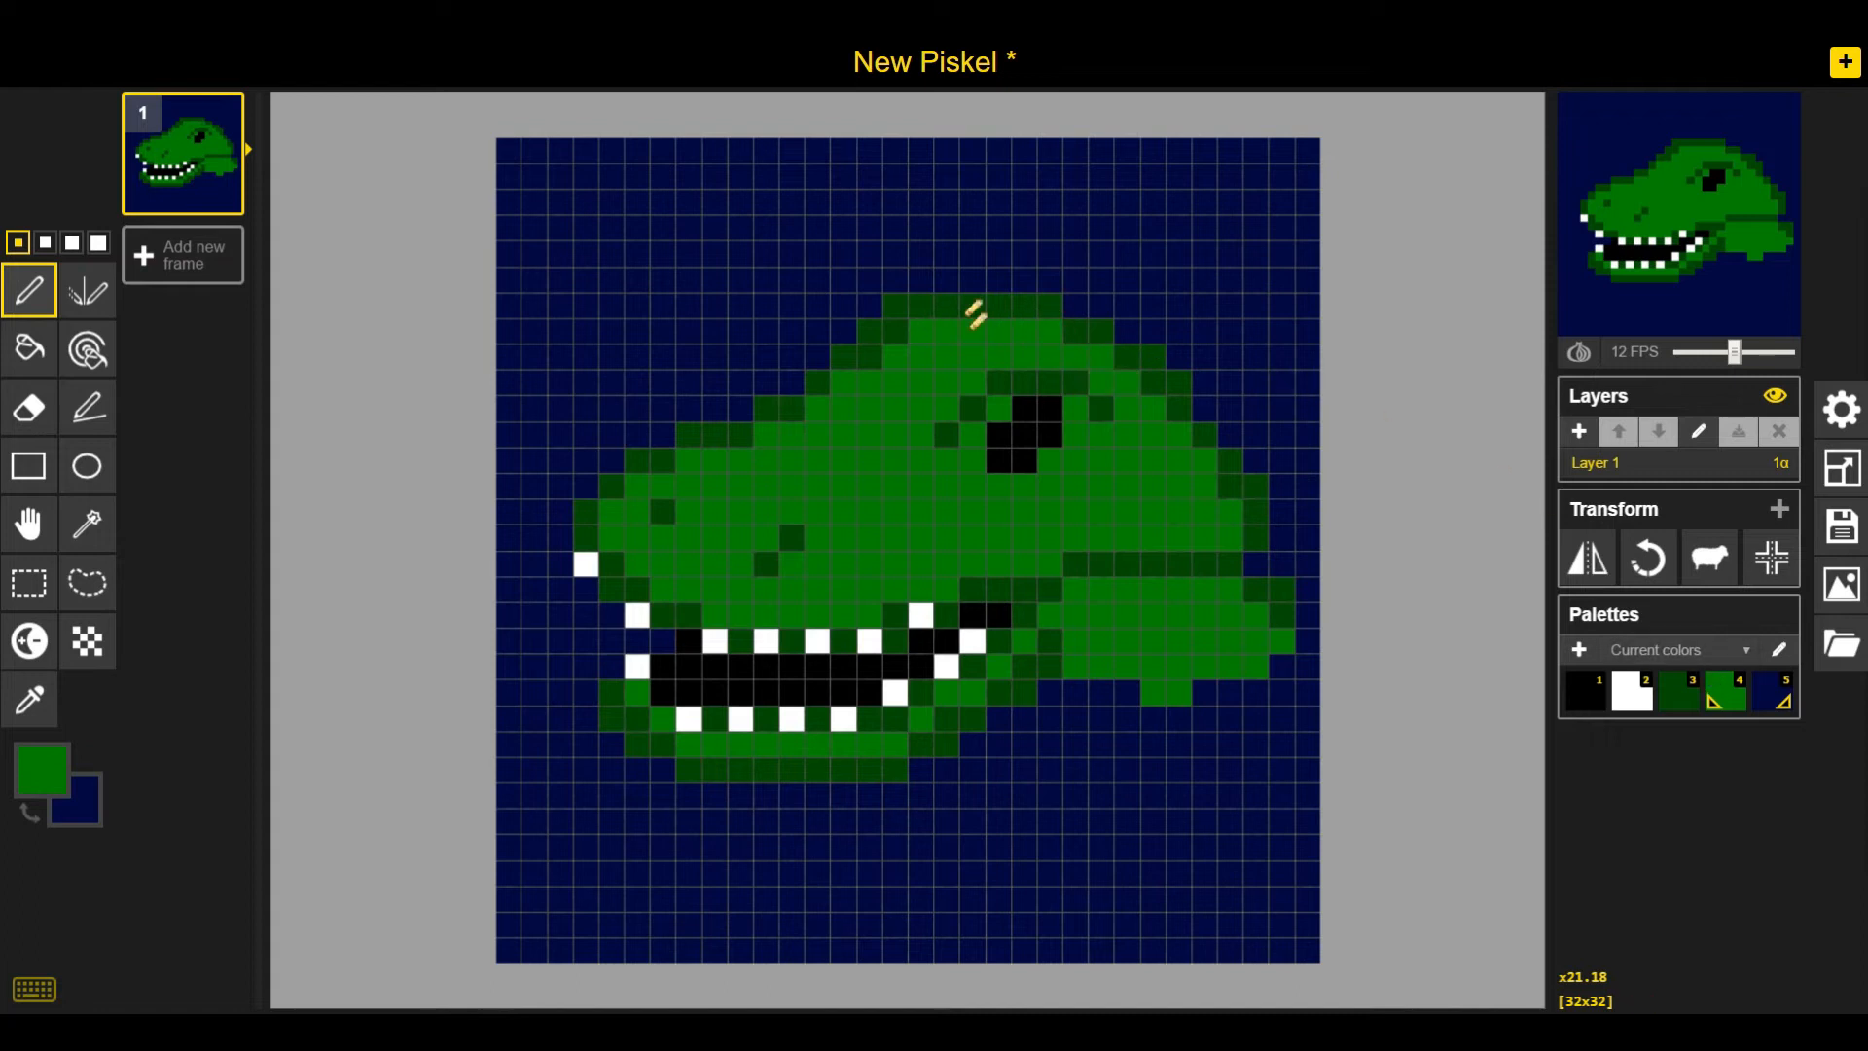
click(899, 331)
click(875, 353)
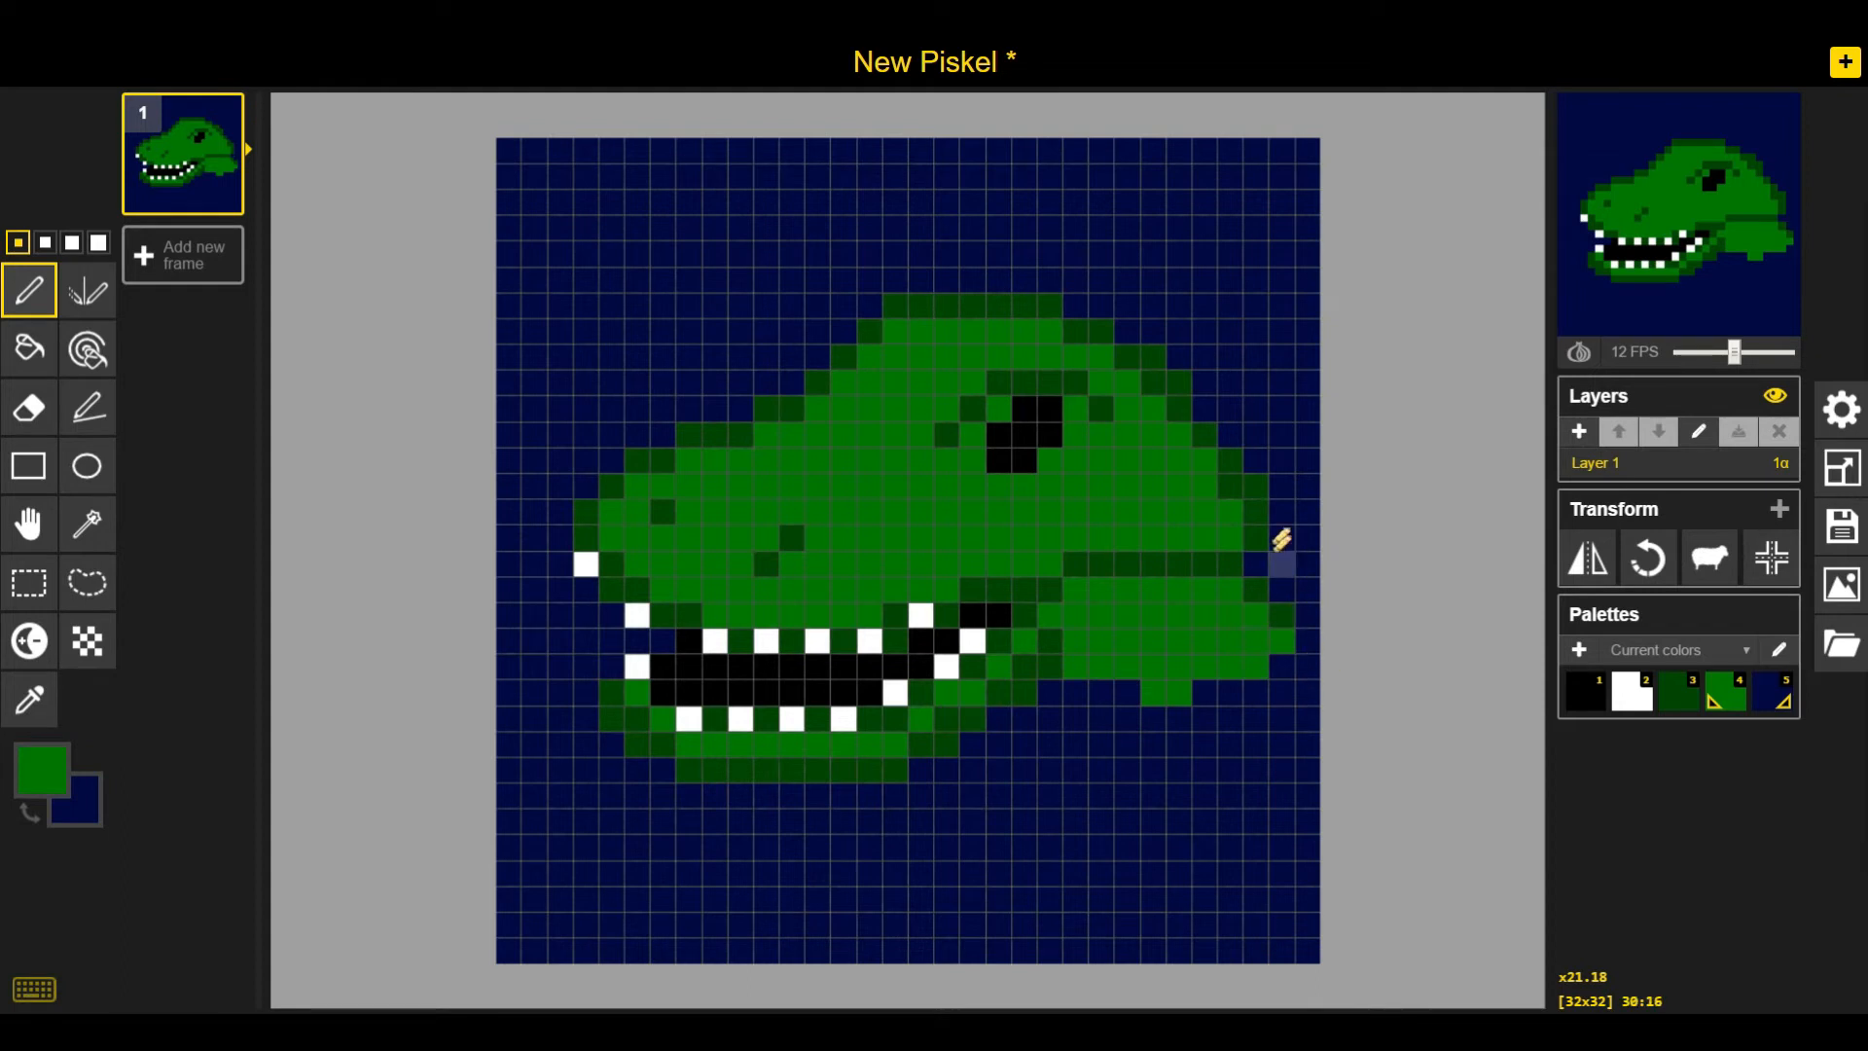
click(1231, 486)
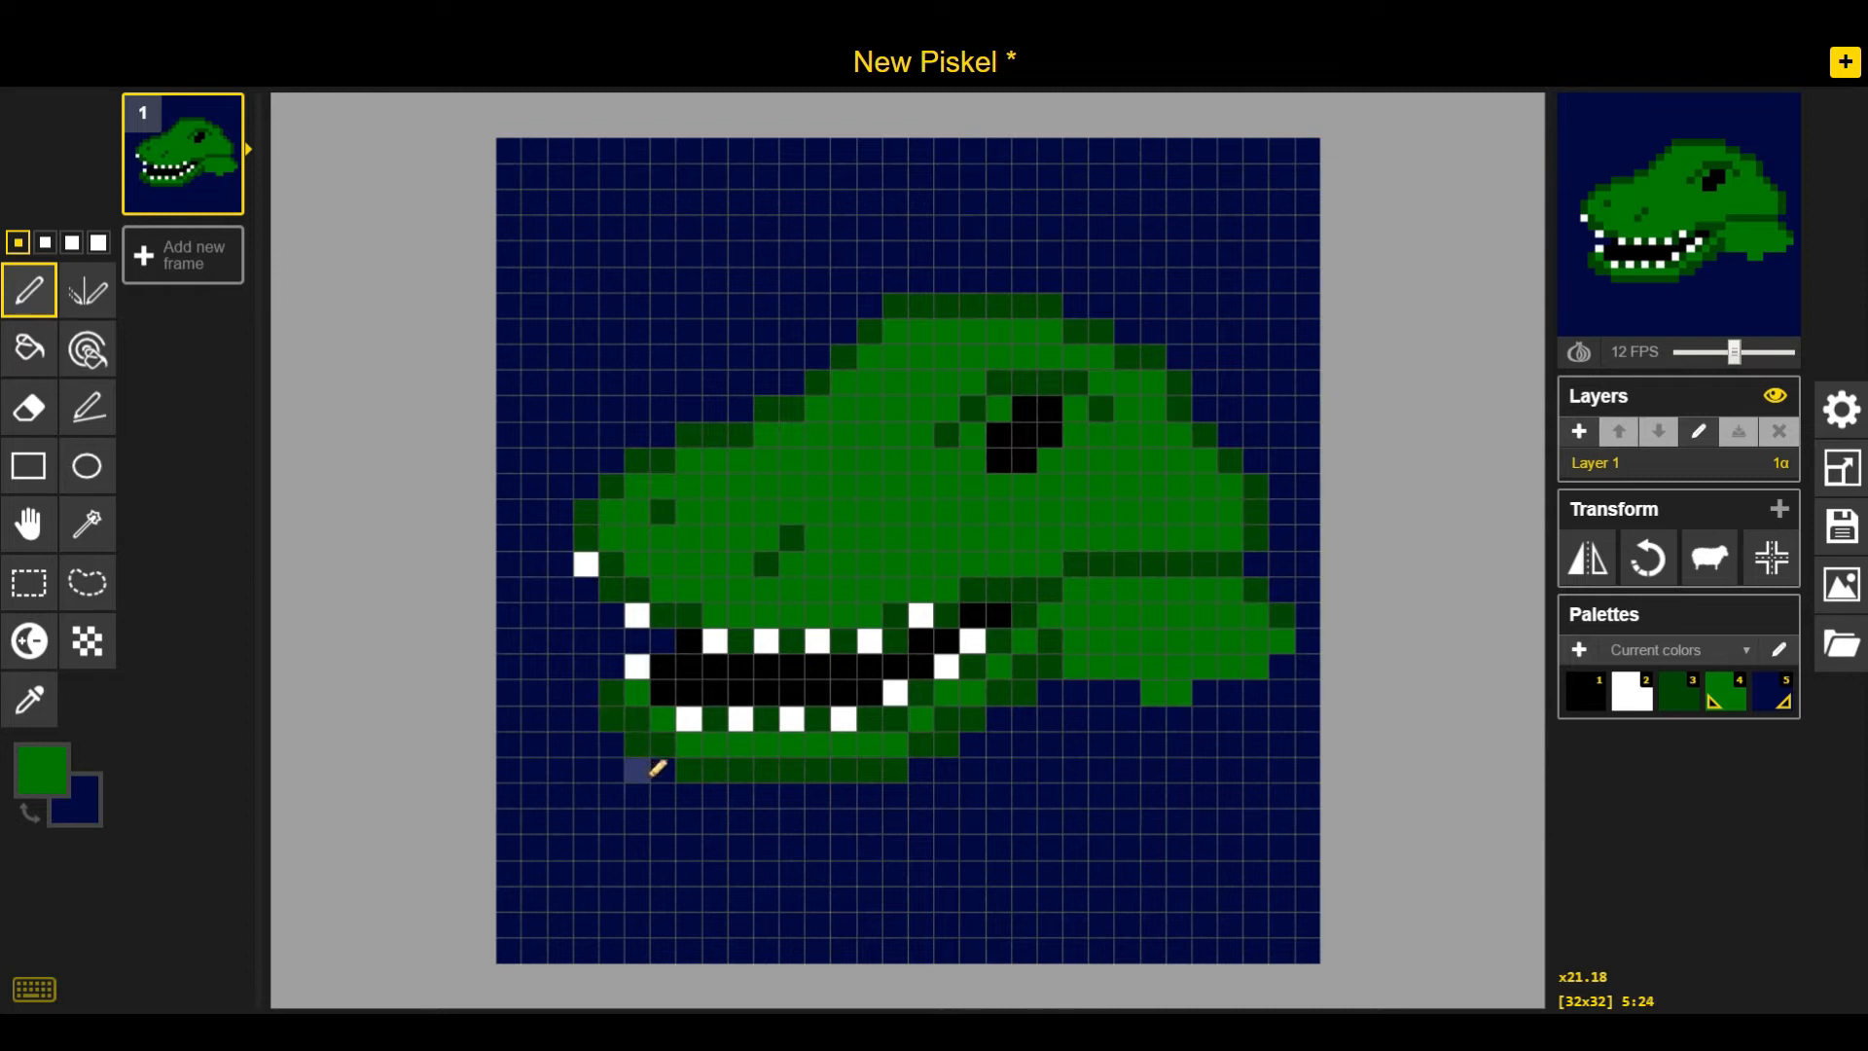
key(2)
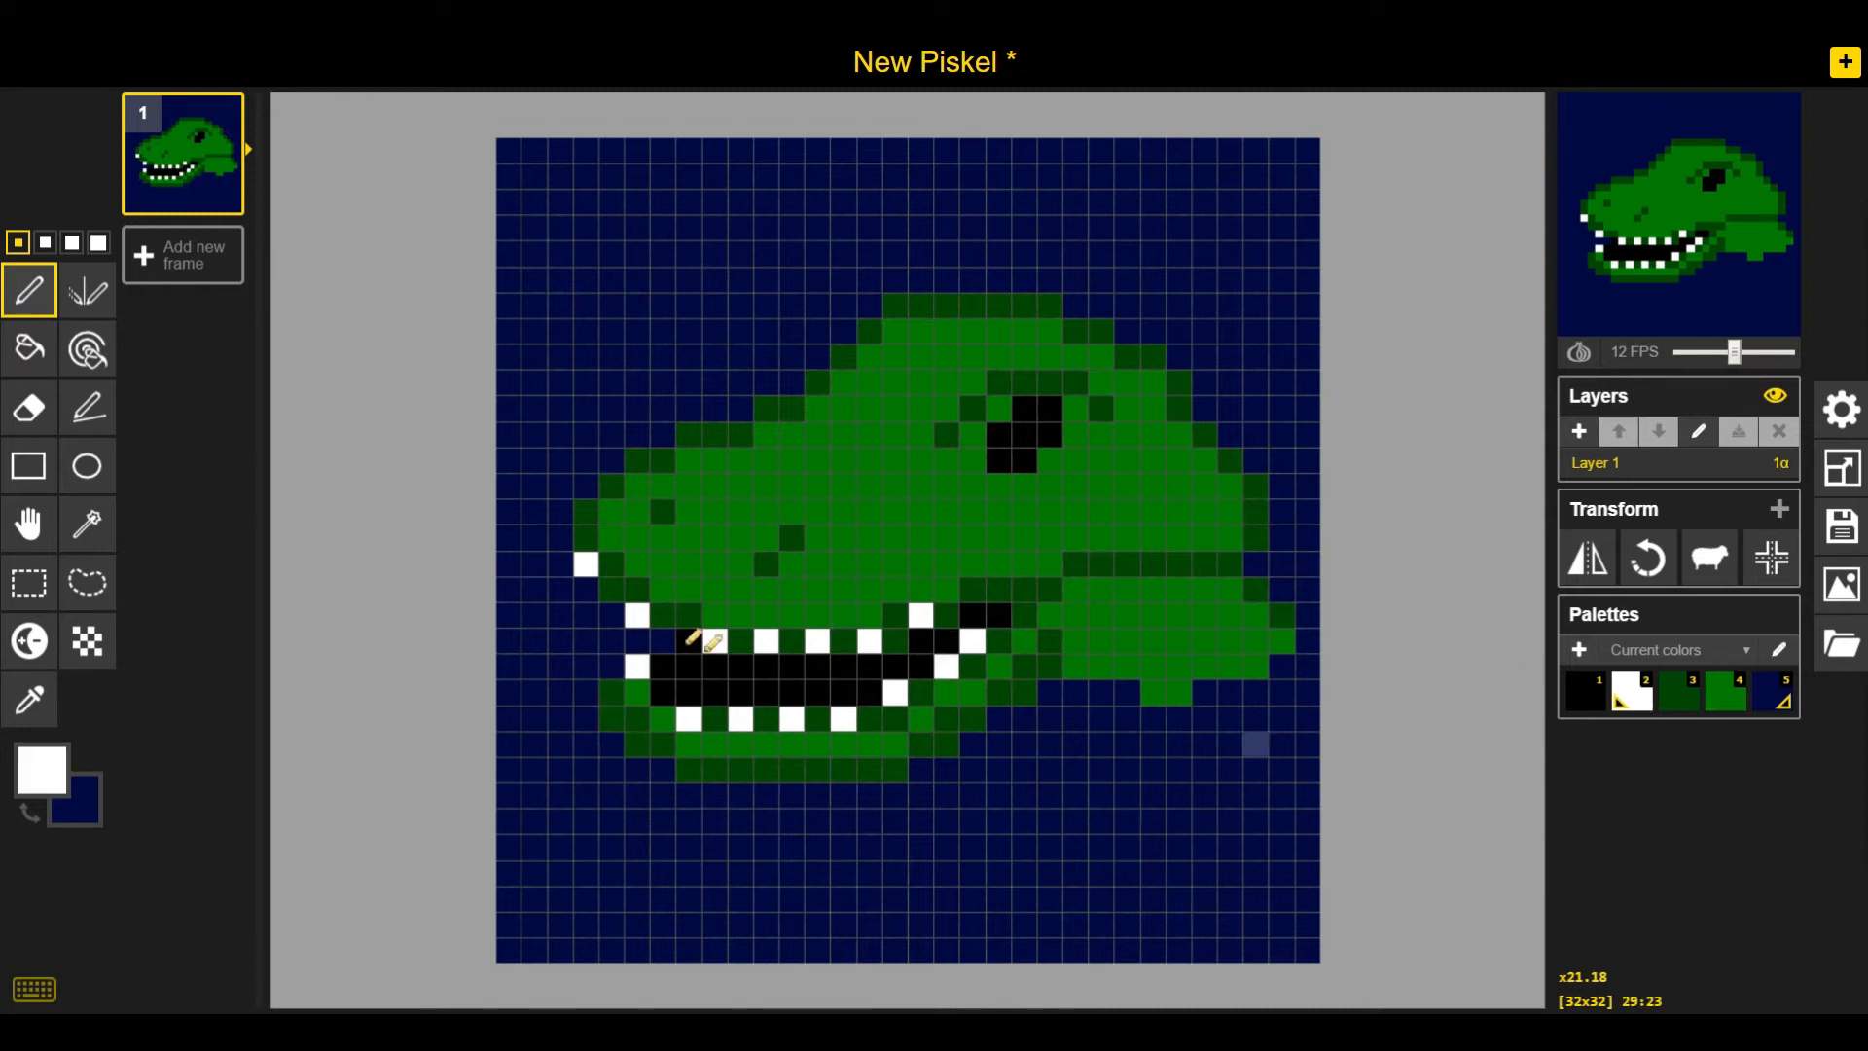
click(585, 590)
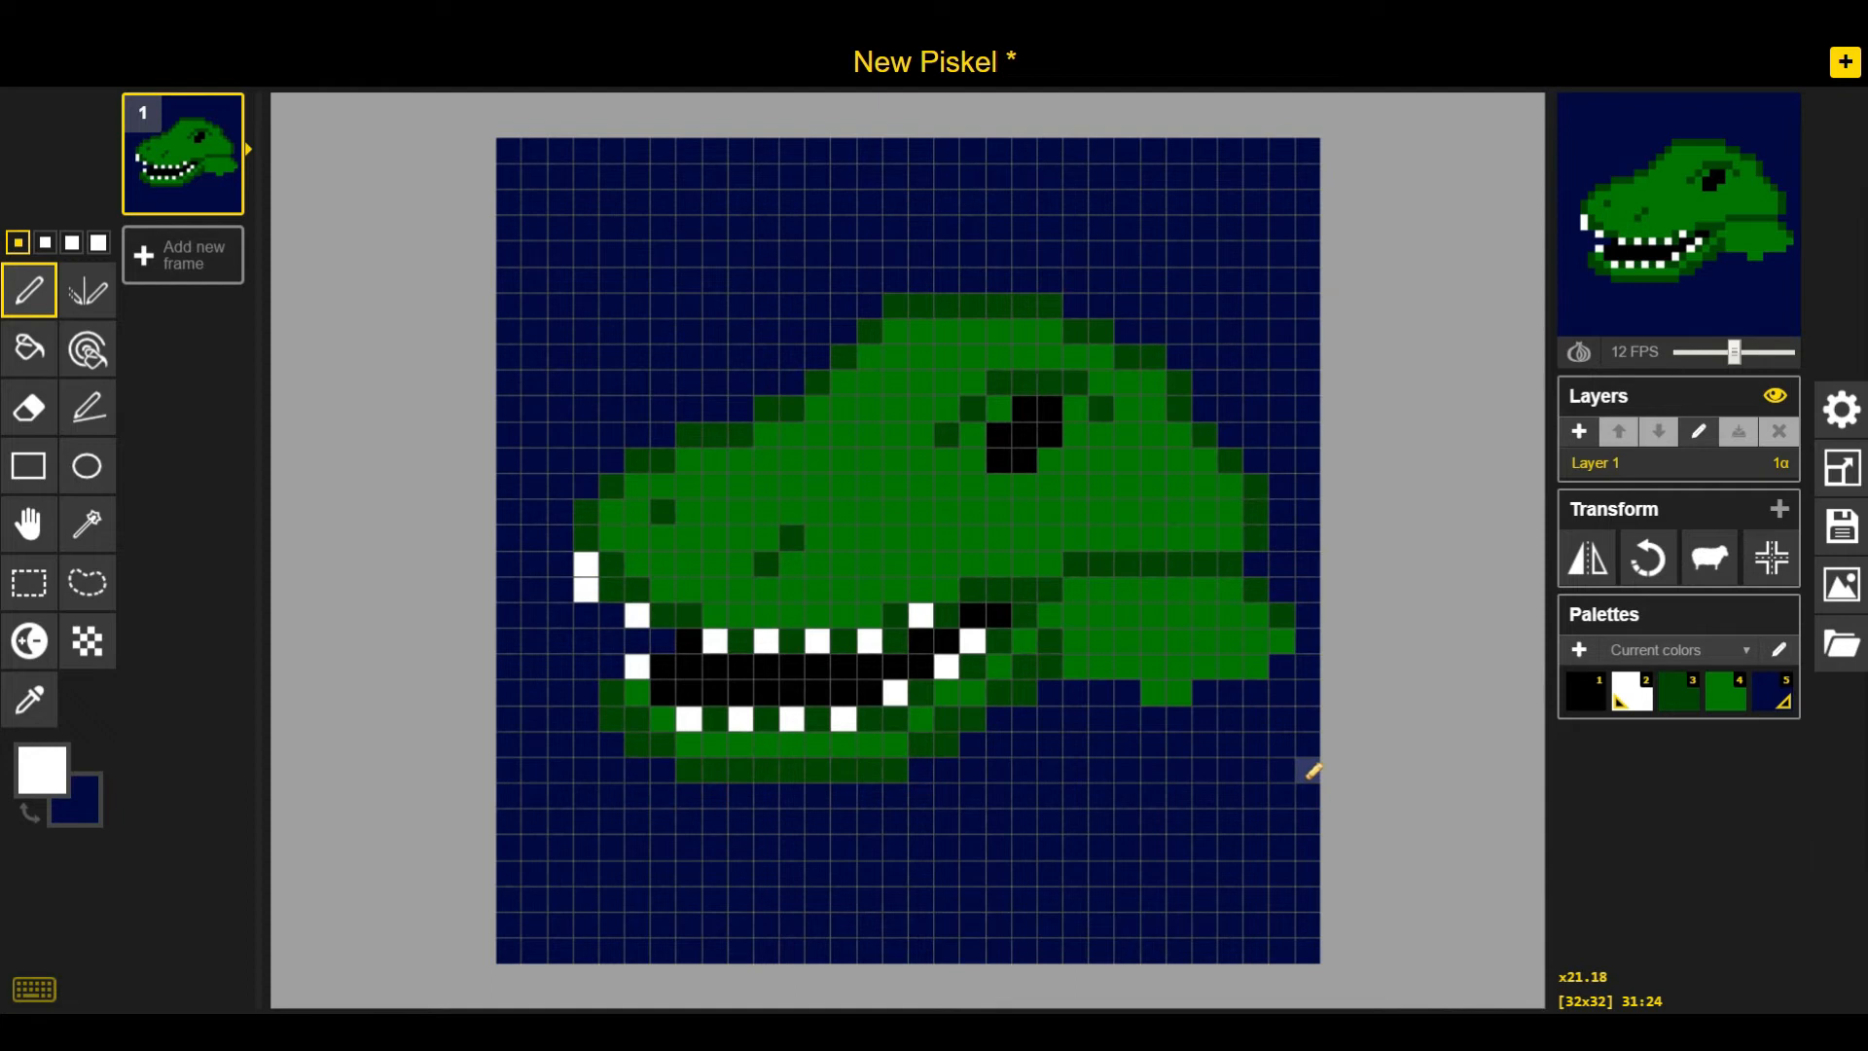
Try the Dithering tool with white and navy in the lower right corner and on the body
click(88, 642)
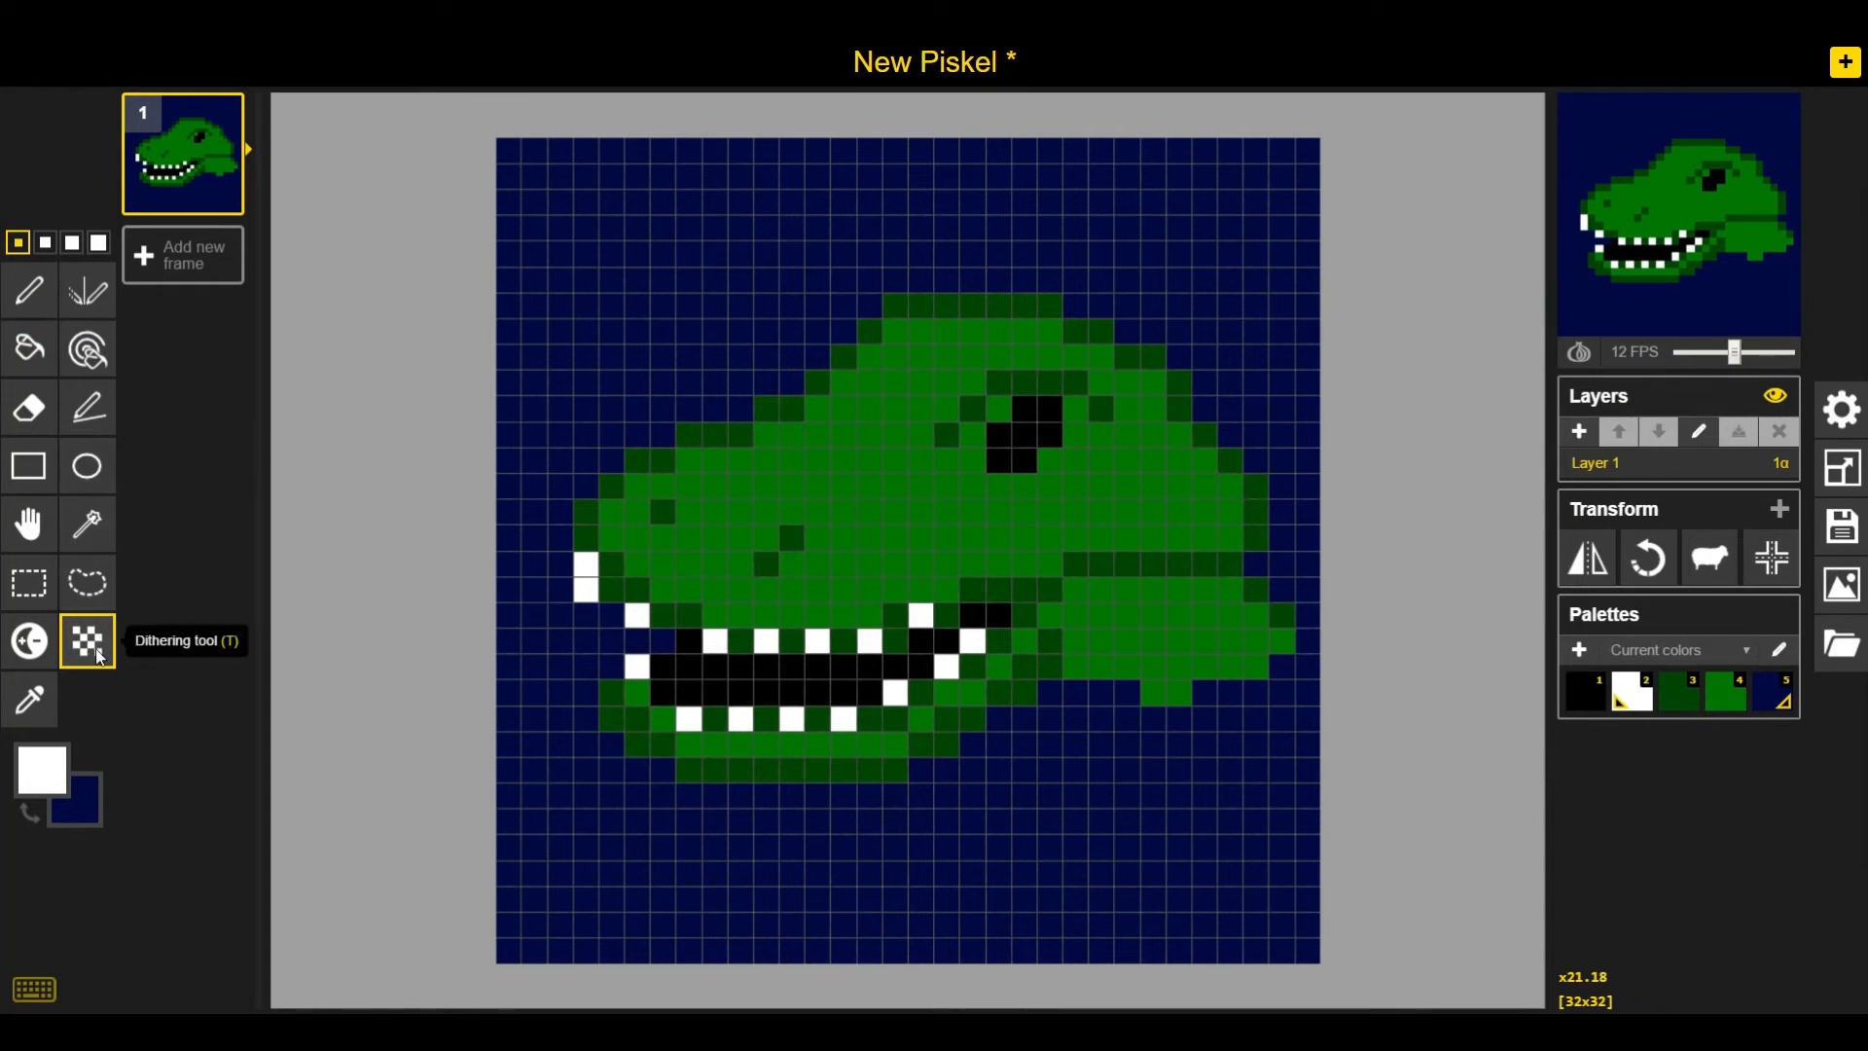
click(45, 242)
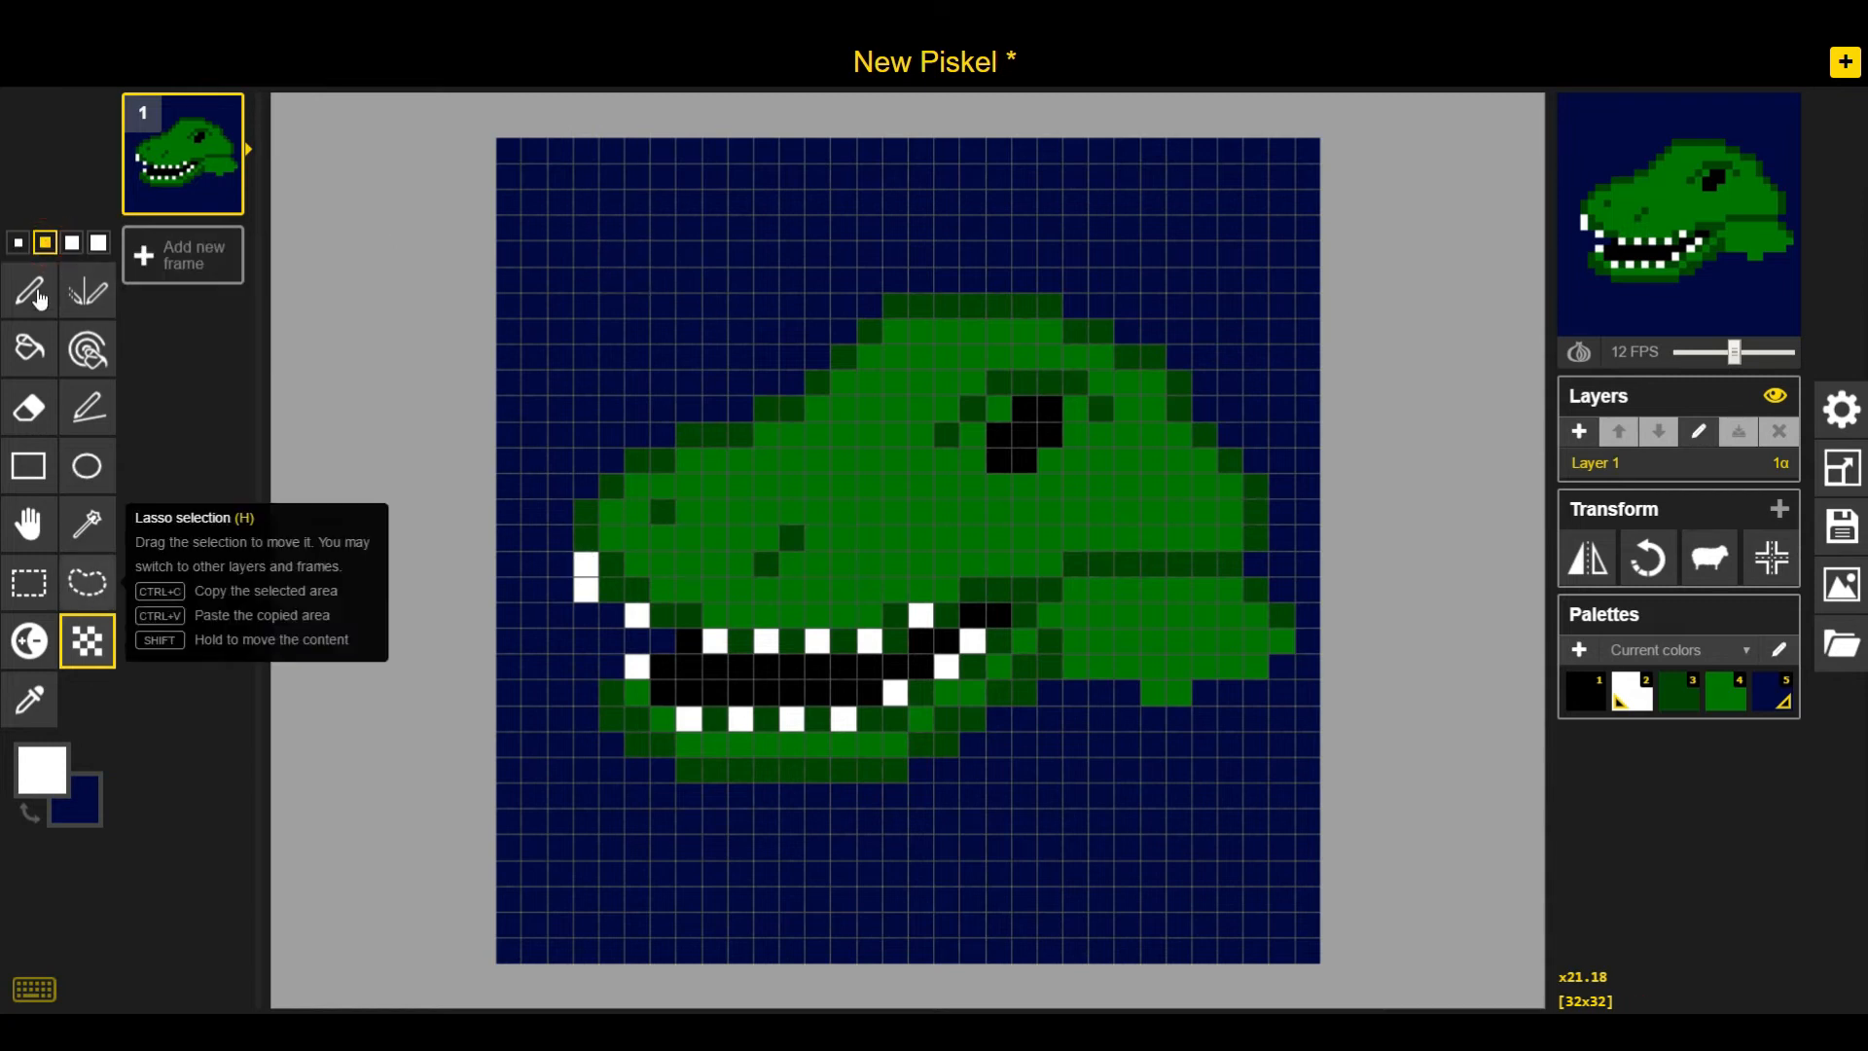
click(17, 245)
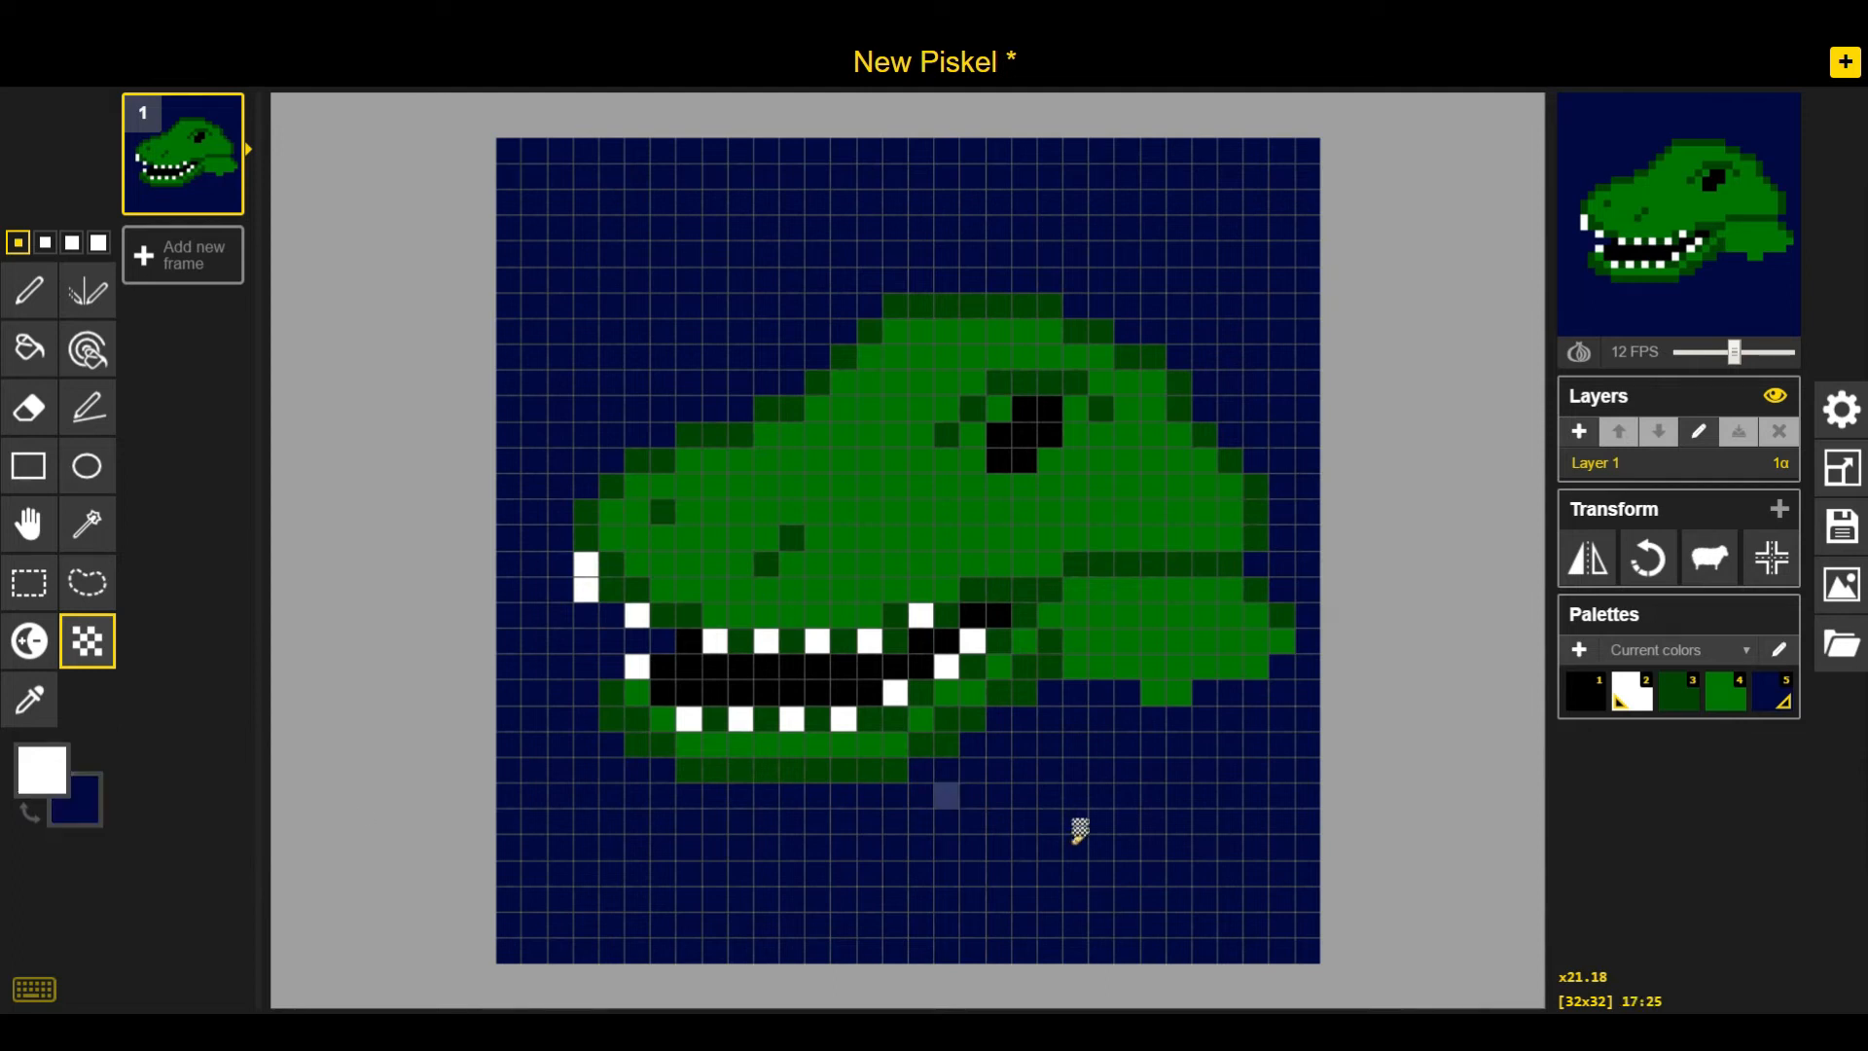
mouse_move(1308, 769)
mouse_down()
mouse_move(1317, 950)
mouse_move(1289, 936)
mouse_move(1293, 766)
mouse_move(1248, 773)
mouse_move(1249, 915)
mouse_move(1258, 931)
mouse_move(1255, 789)
mouse_move(1279, 931)
mouse_move(1253, 954)
mouse_move(1211, 944)
mouse_move(1229, 848)
mouse_move(1203, 775)
mouse_move(1200, 911)
mouse_move(1155, 847)
mouse_up()
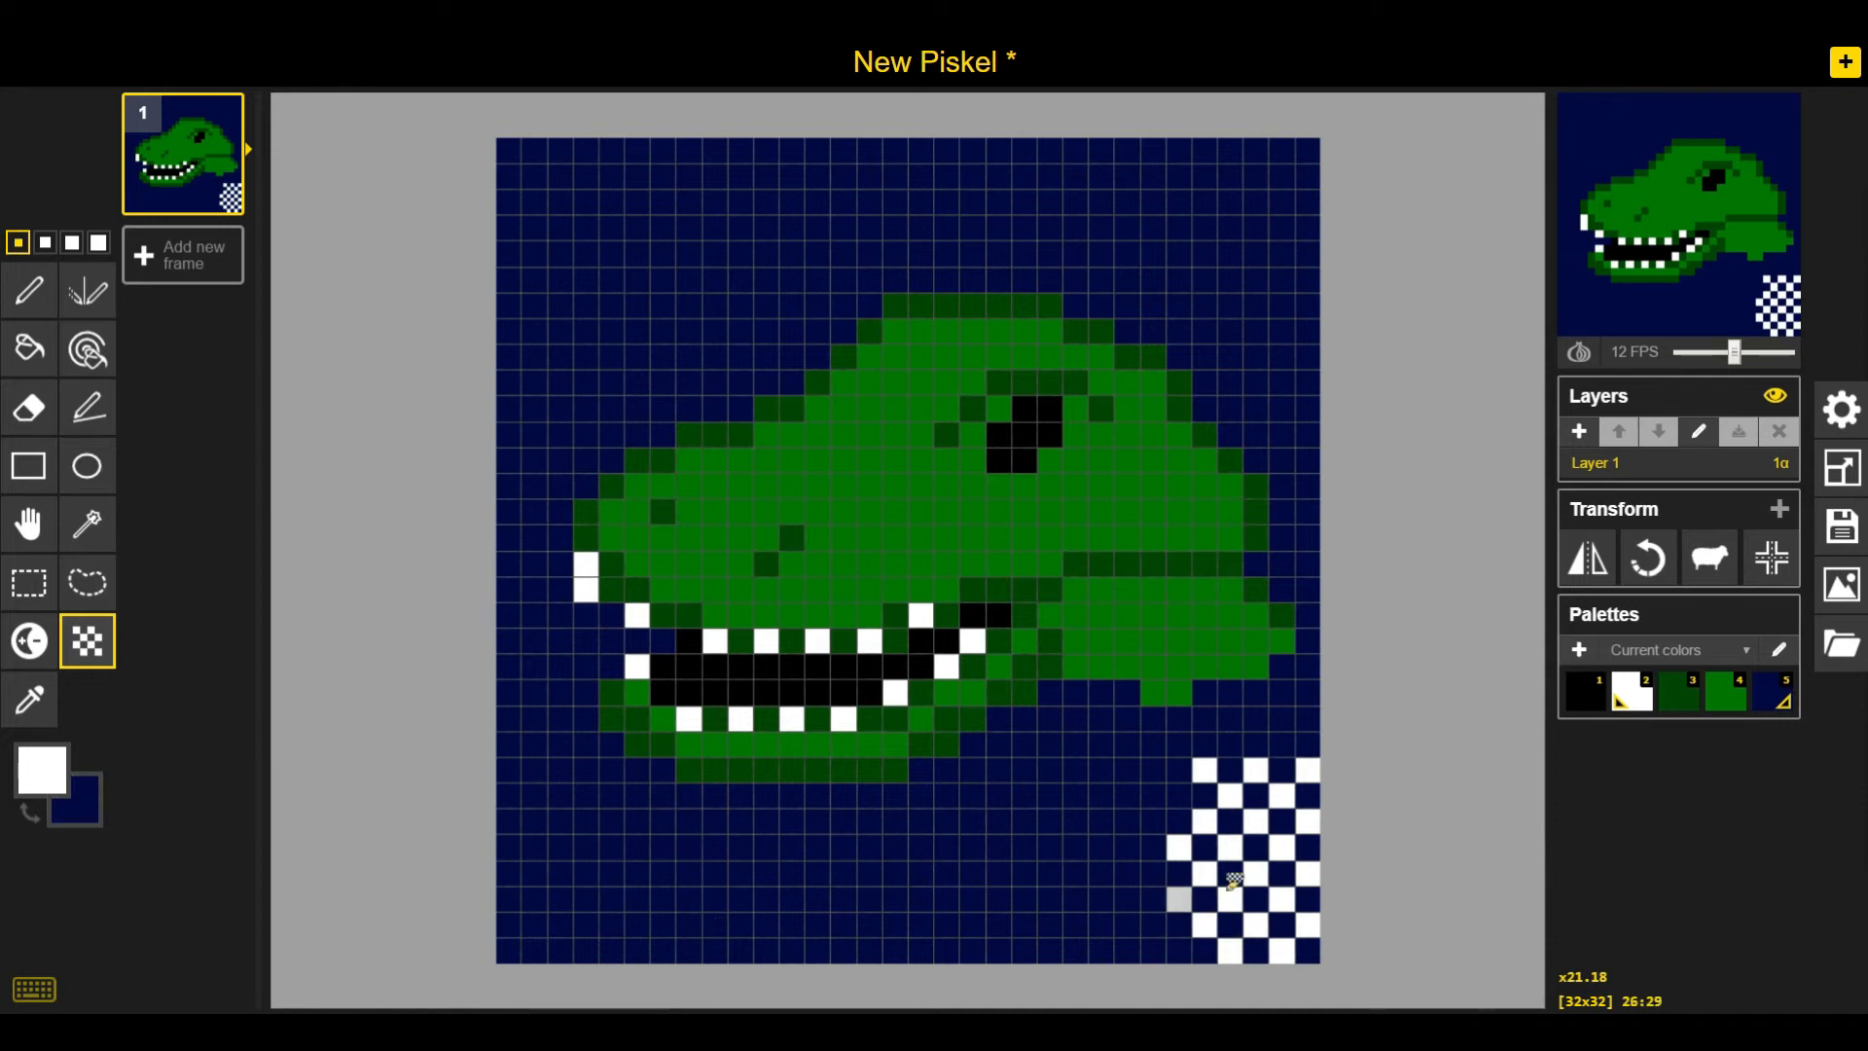
key(ctrl+z)
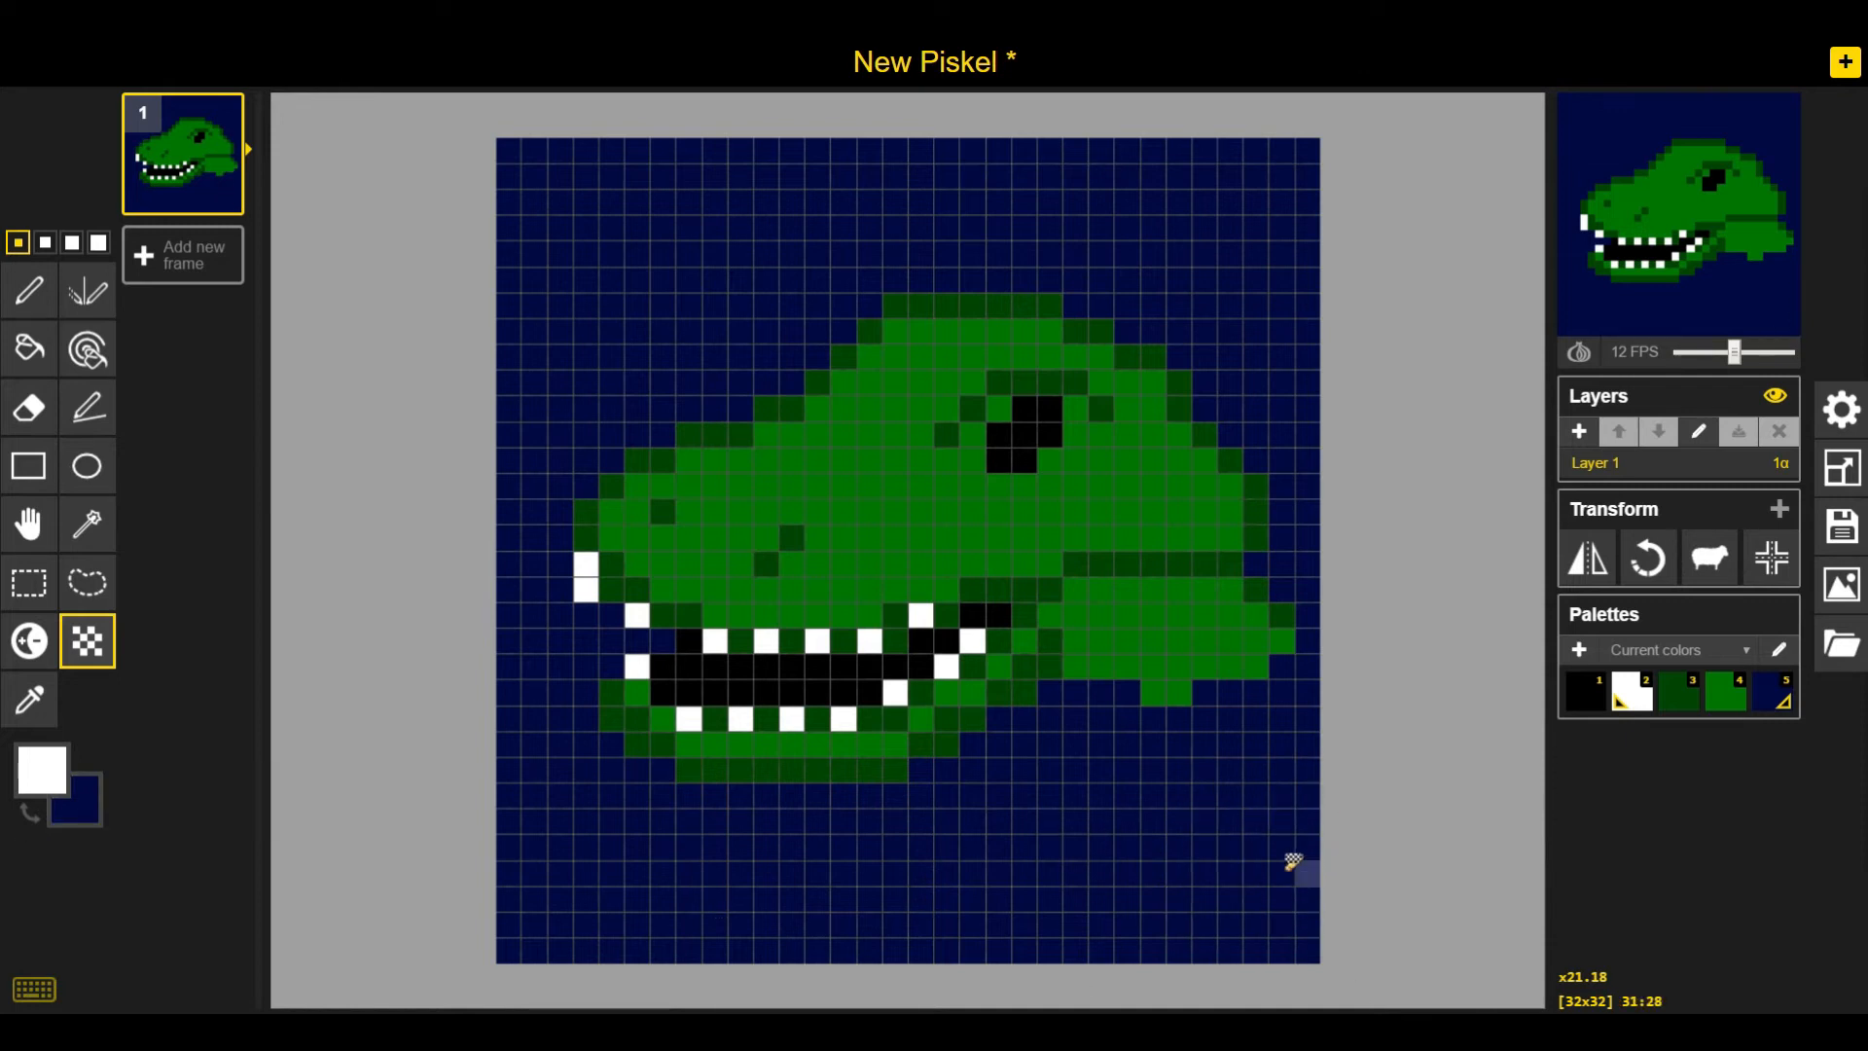
mouse_move(1253, 632)
mouse_down()
mouse_move(1169, 611)
mouse_move(1191, 651)
mouse_move(1274, 634)
mouse_move(1232, 668)
mouse_move(1169, 667)
mouse_move(1144, 623)
mouse_up()
key(ctrl+z)
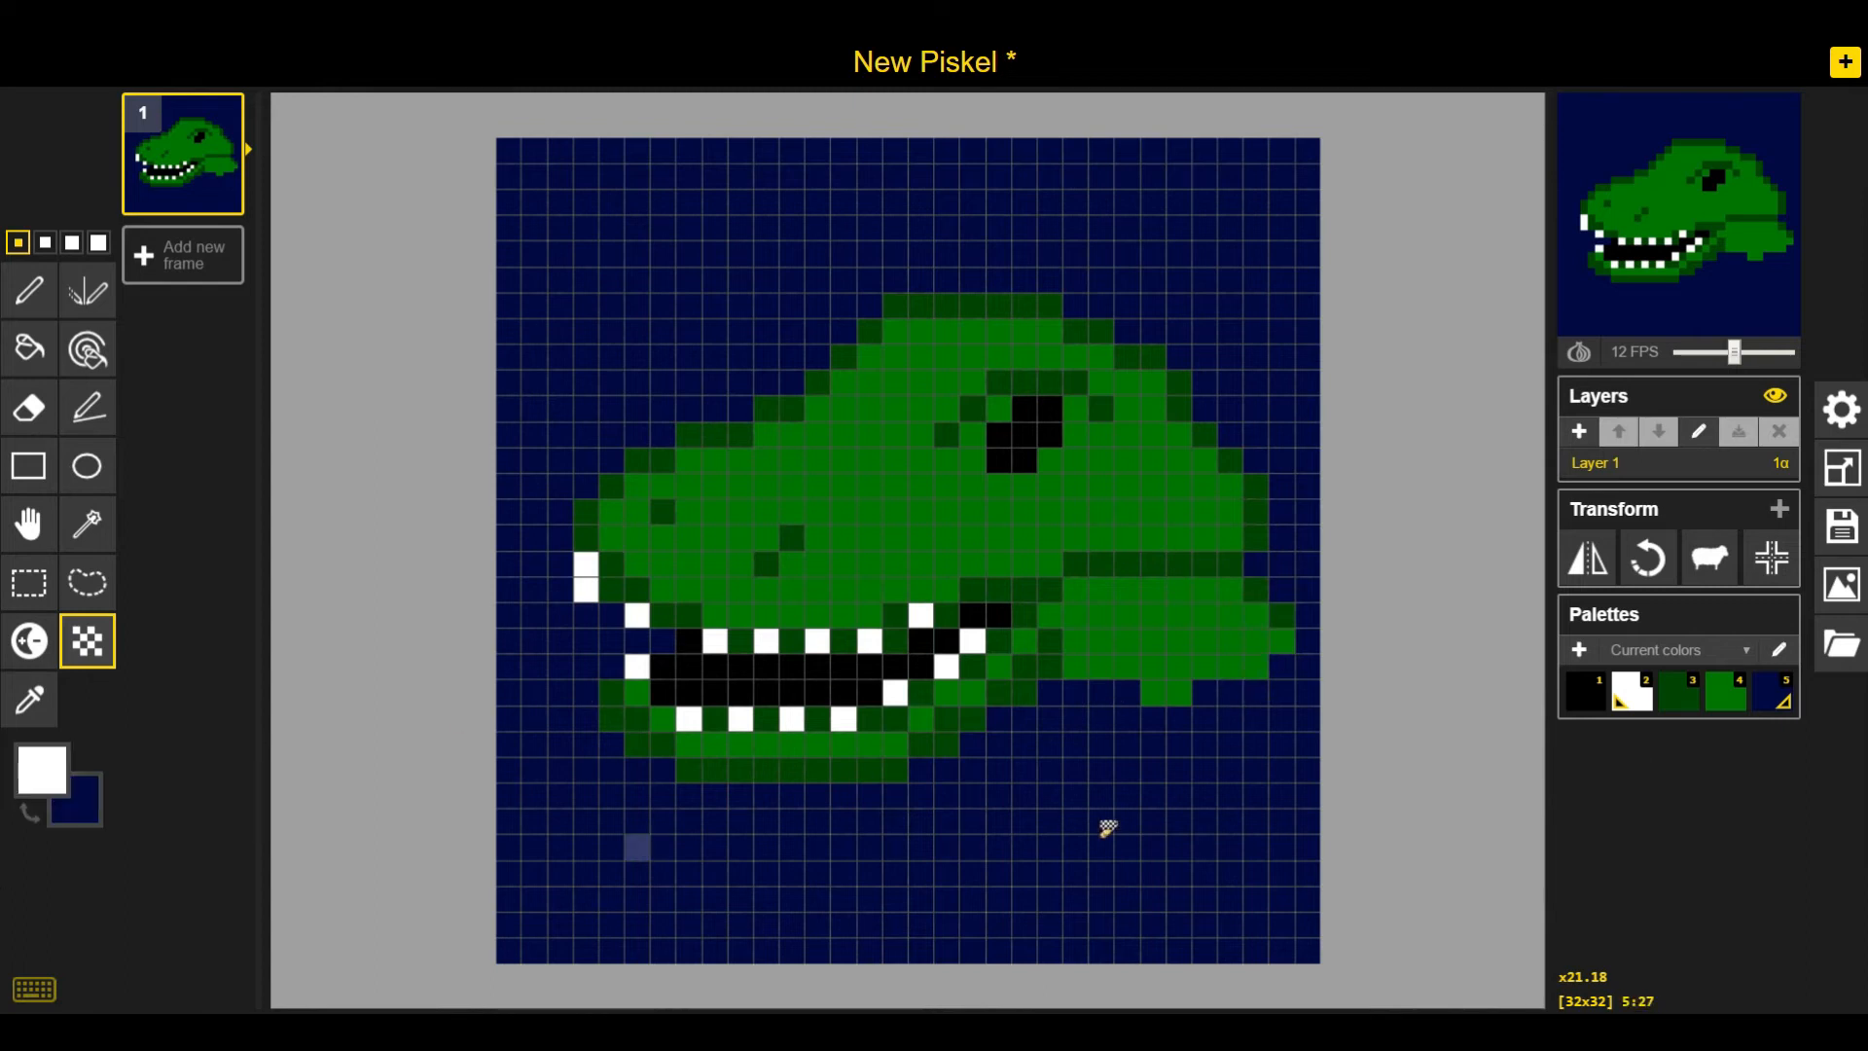
mouse_move(1235, 629)
mouse_down()
mouse_move(1144, 658)
mouse_move(1111, 694)
mouse_move(1165, 587)
mouse_move(1268, 643)
mouse_move(1232, 697)
mouse_move(1139, 626)
mouse_up()
mouse_move(1071, 535)
mouse_down()
mouse_move(837, 496)
mouse_move(816, 475)
mouse_move(973, 491)
mouse_up()
key(ctrl+z)
key(ctrl+z)
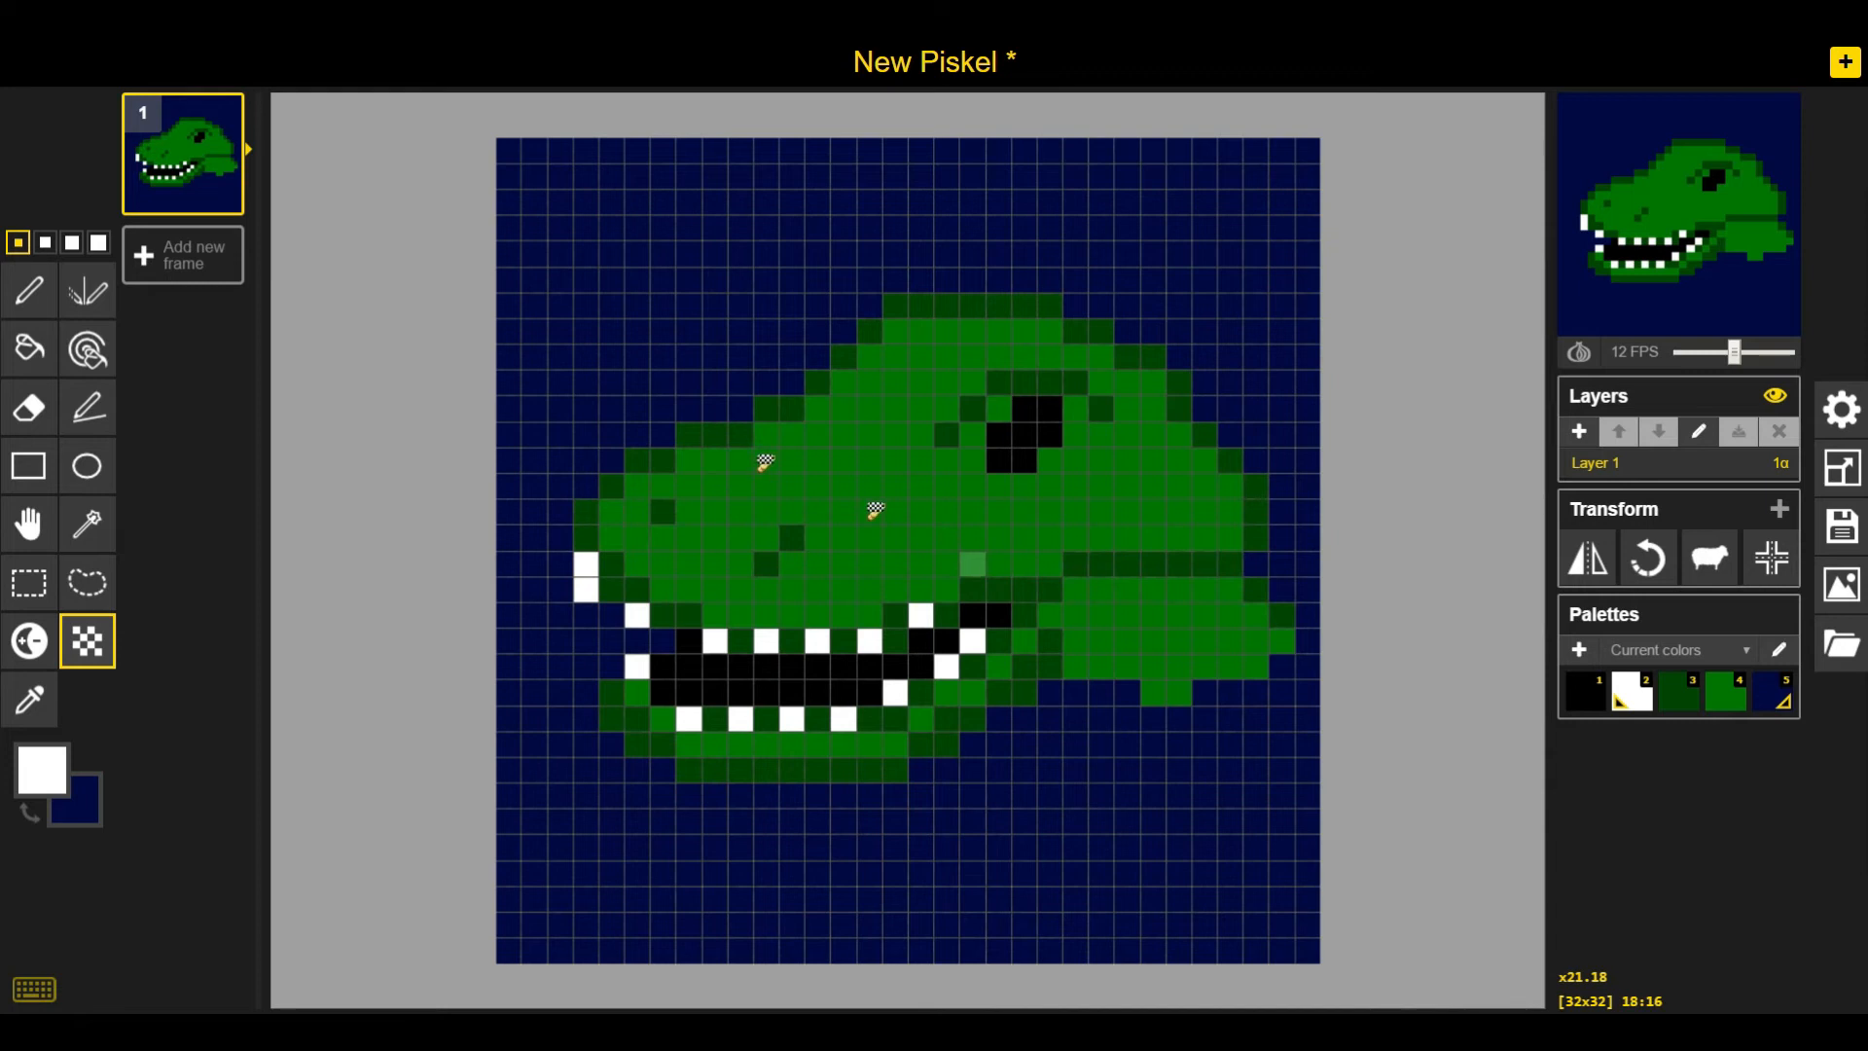
Dither dark green and bright green across the upper snout and head top with the Dithering tool
click(1691, 707)
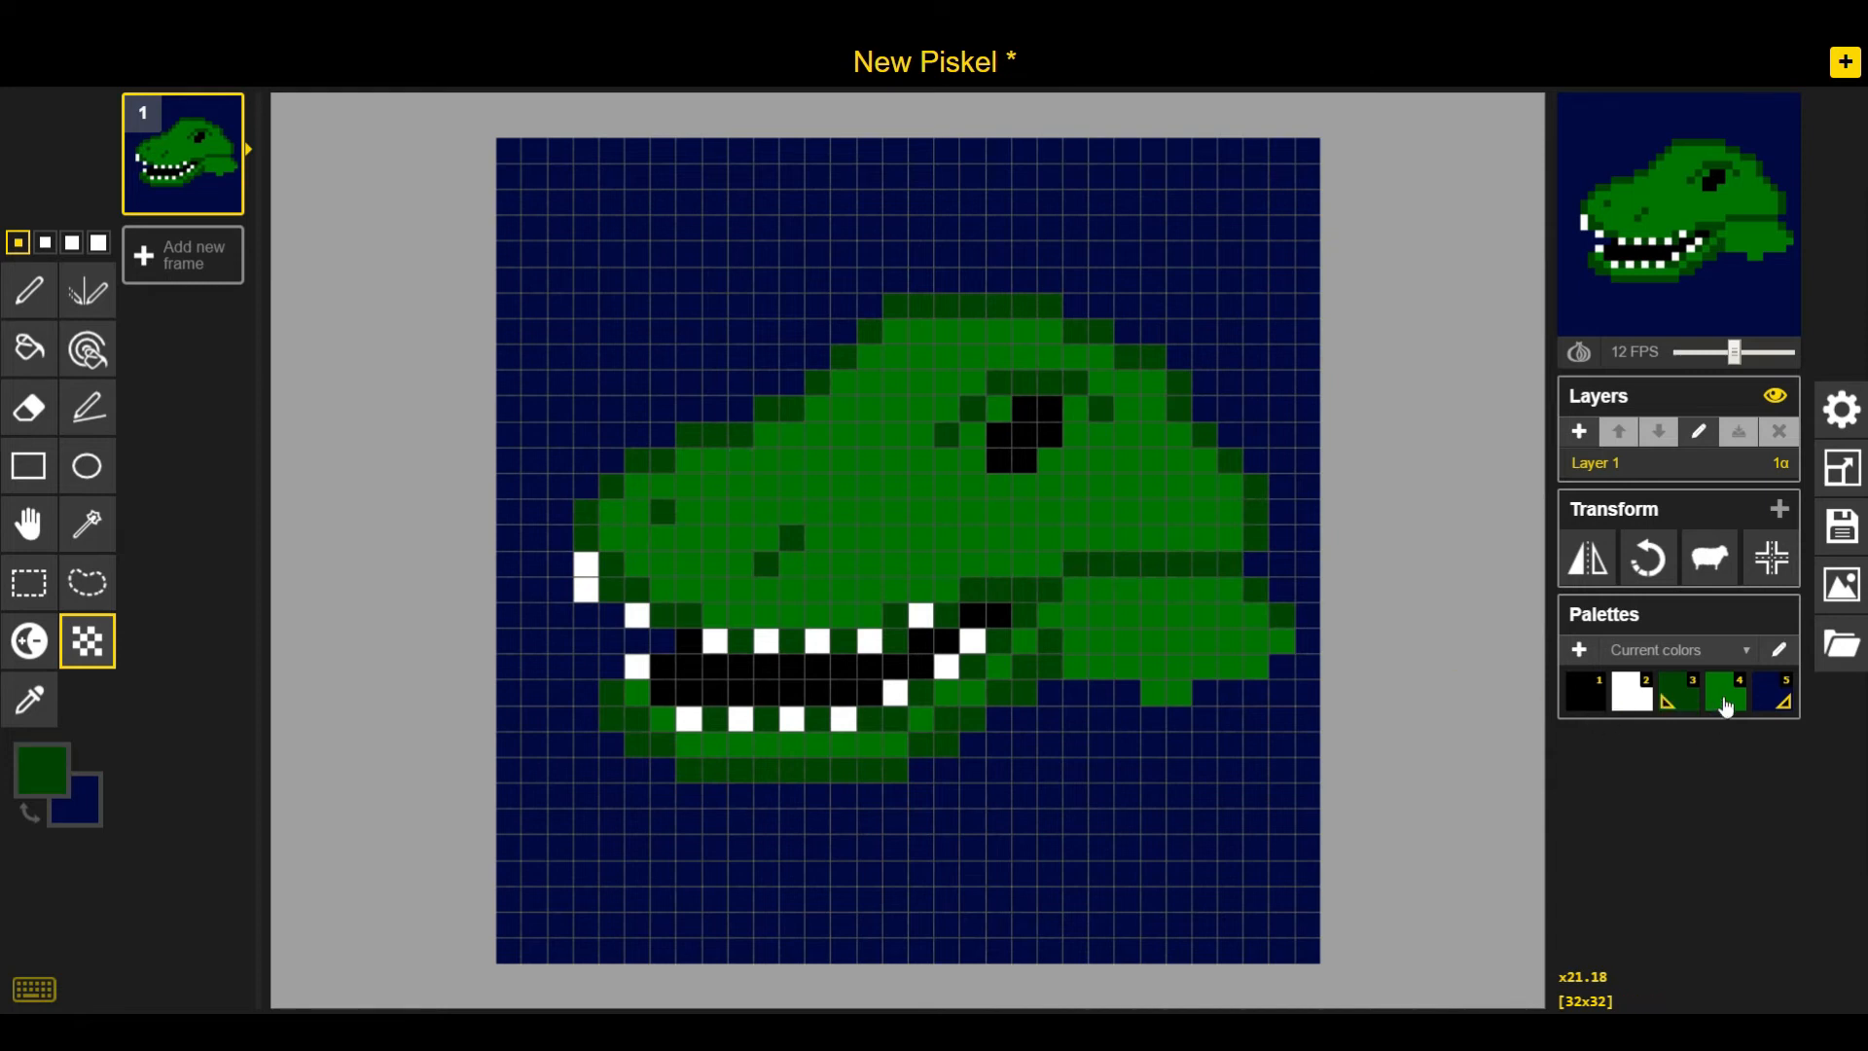
right_click(1731, 704)
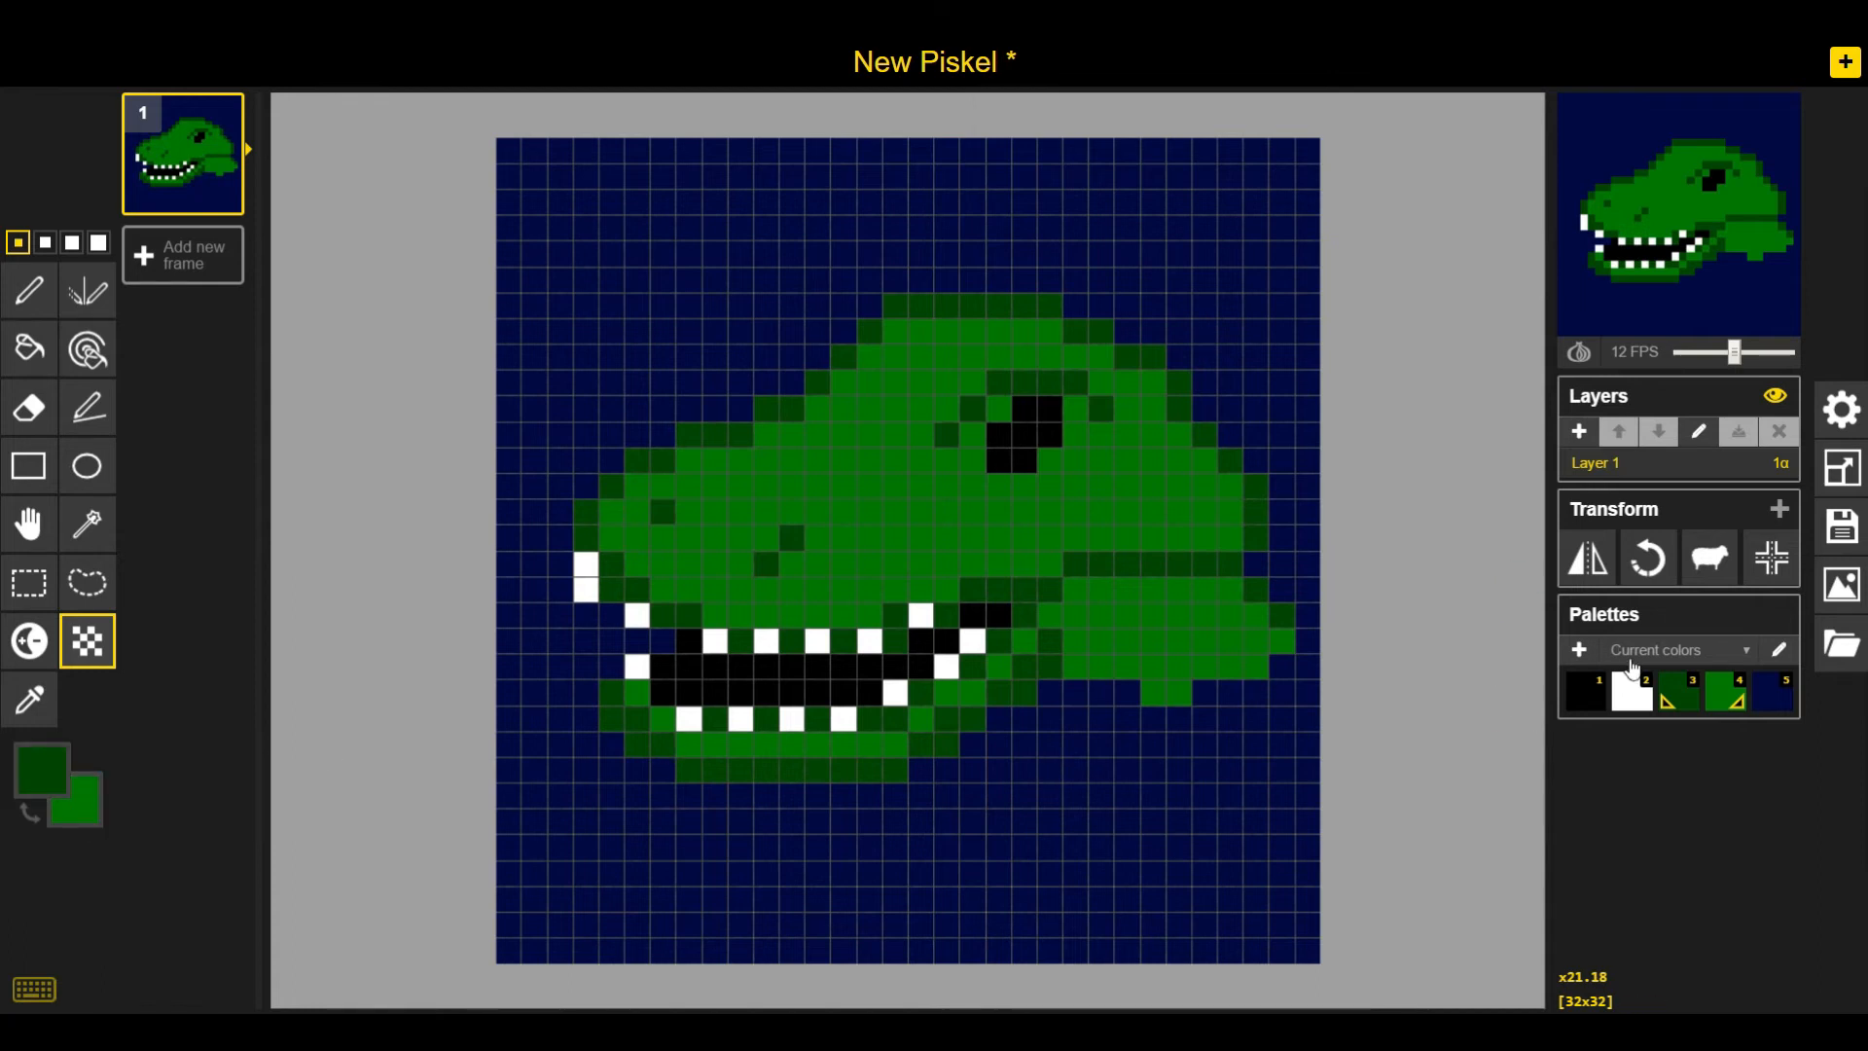
right_click(1641, 706)
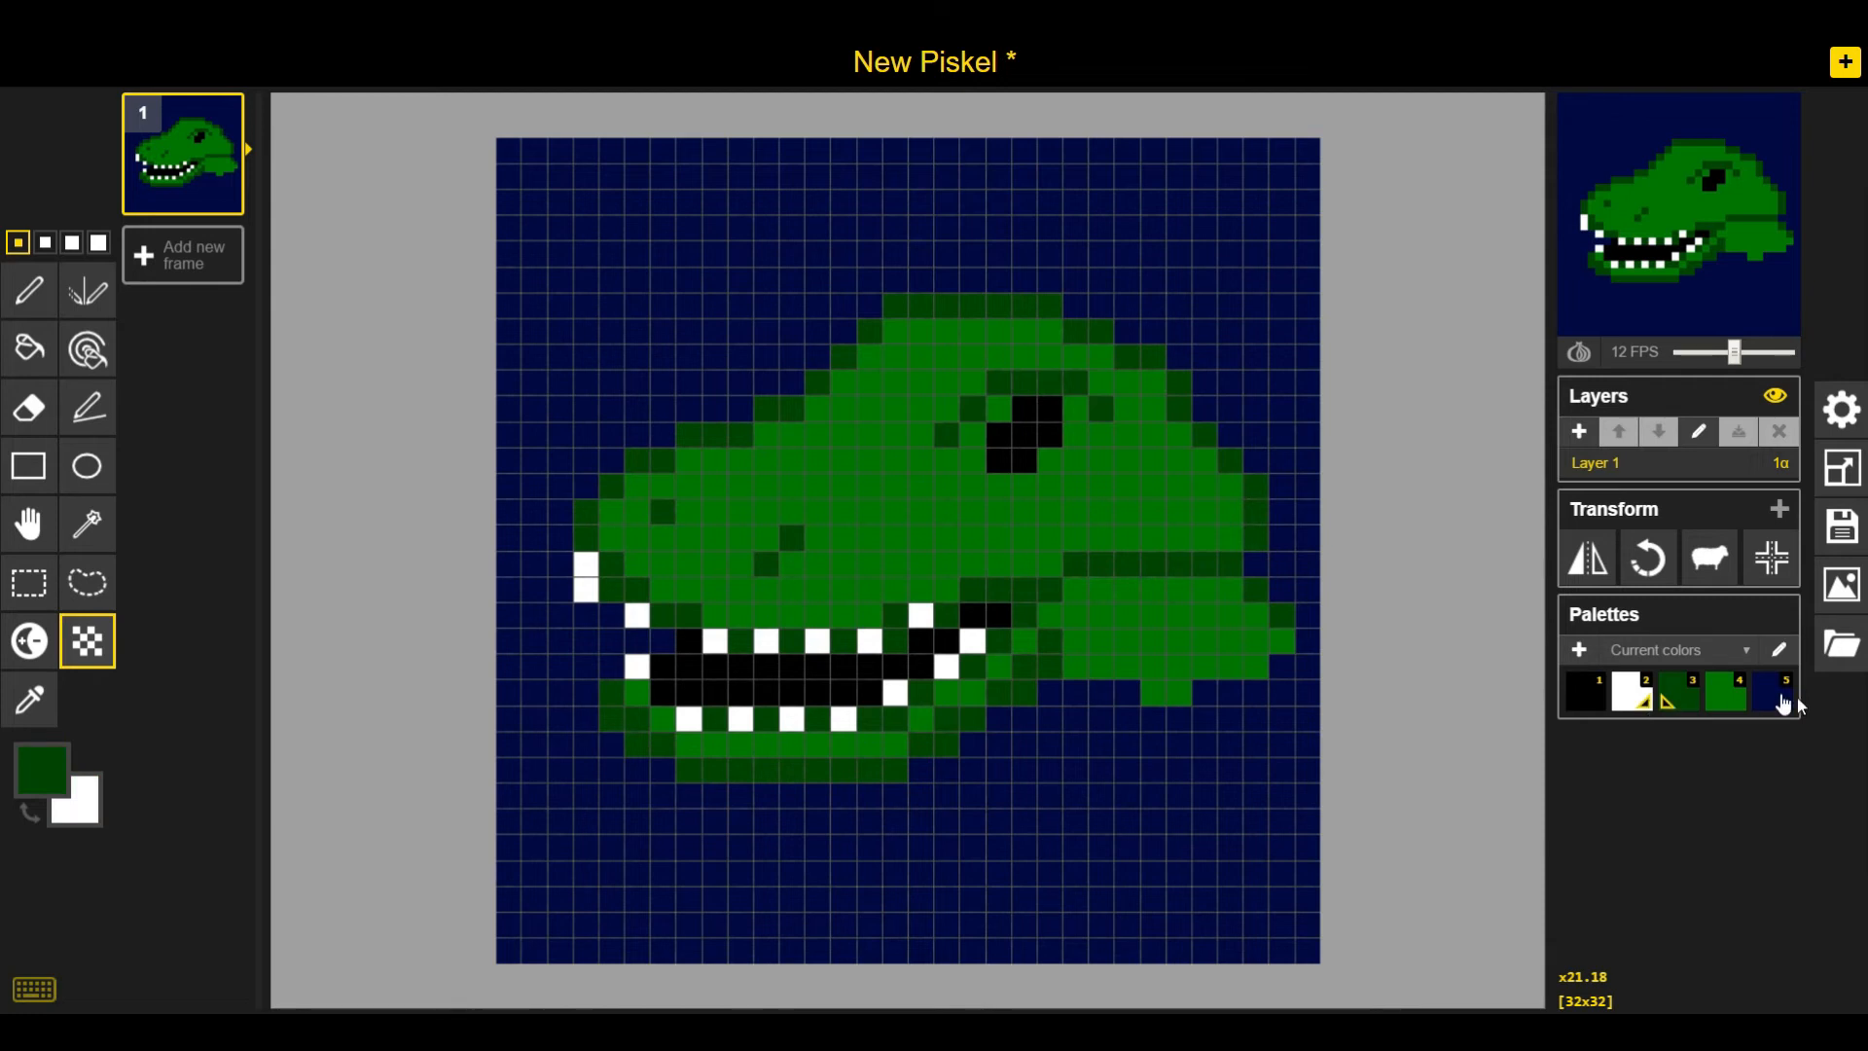
right_click(1733, 717)
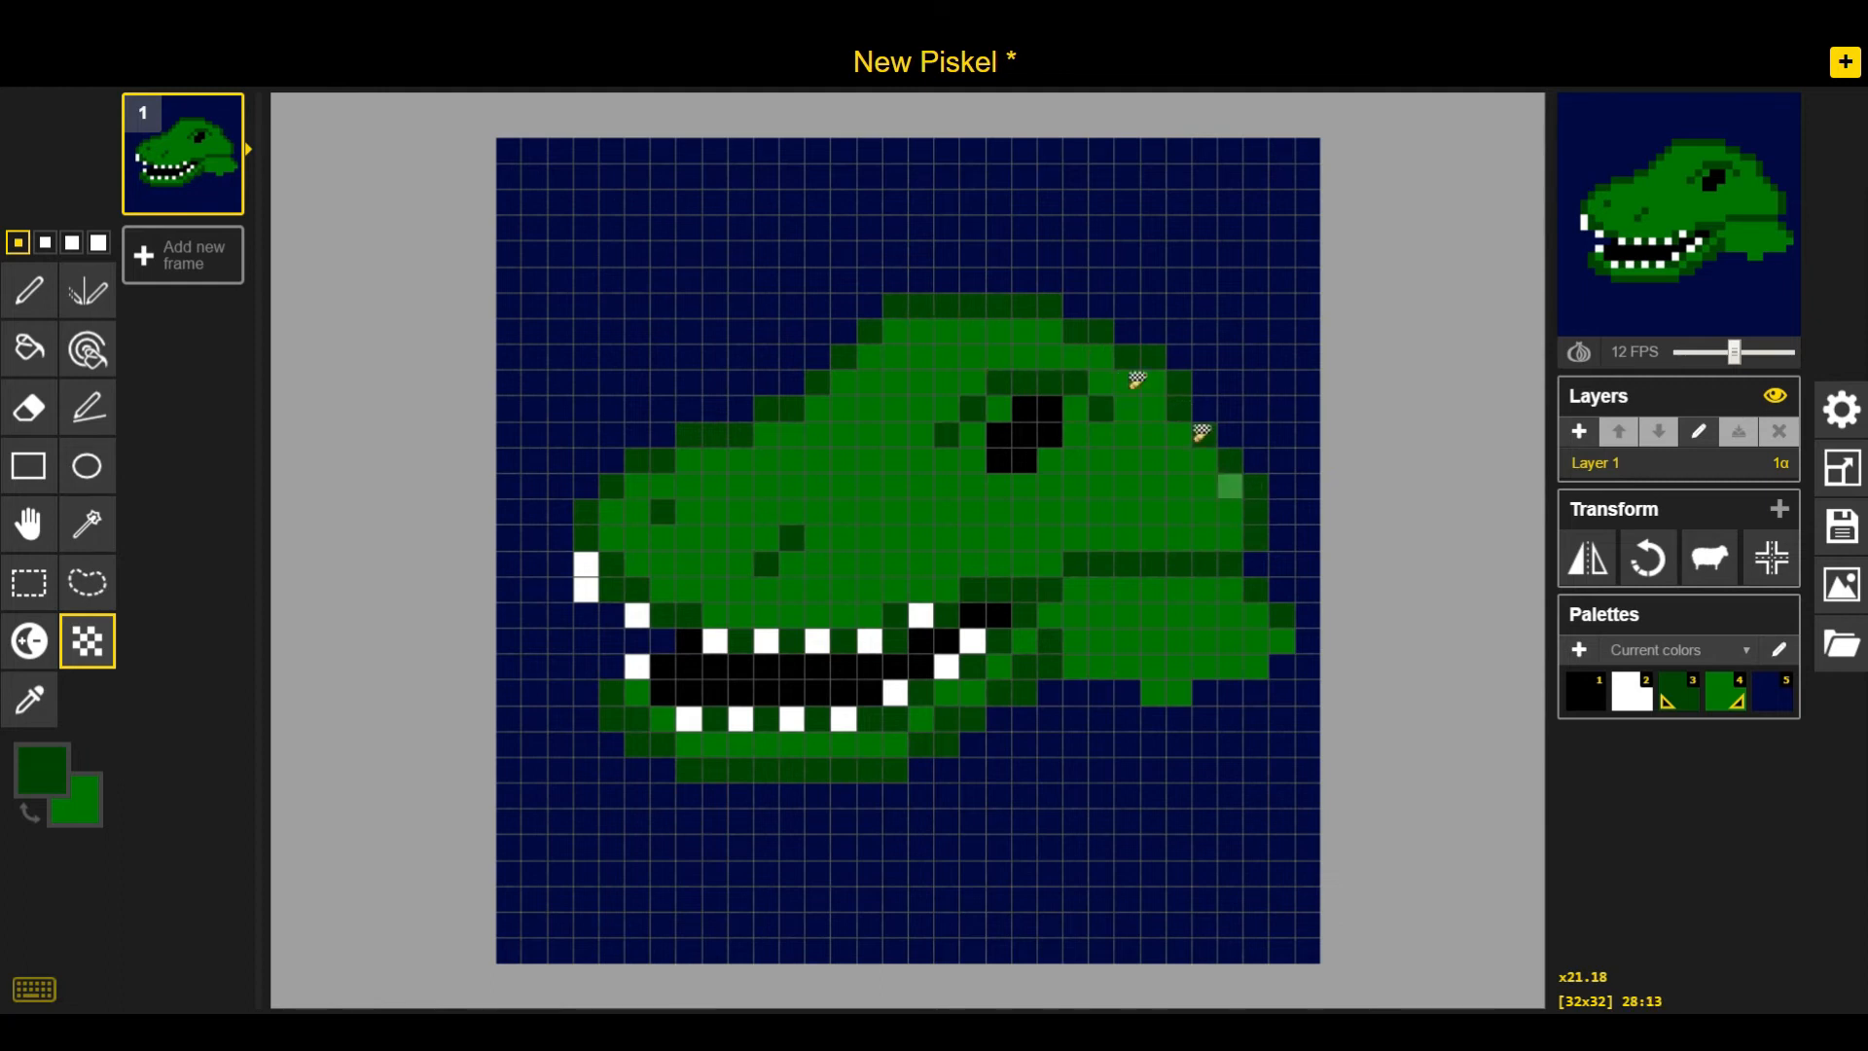
mouse_move(731, 459)
mouse_down()
mouse_move(822, 476)
mouse_move(843, 501)
mouse_up()
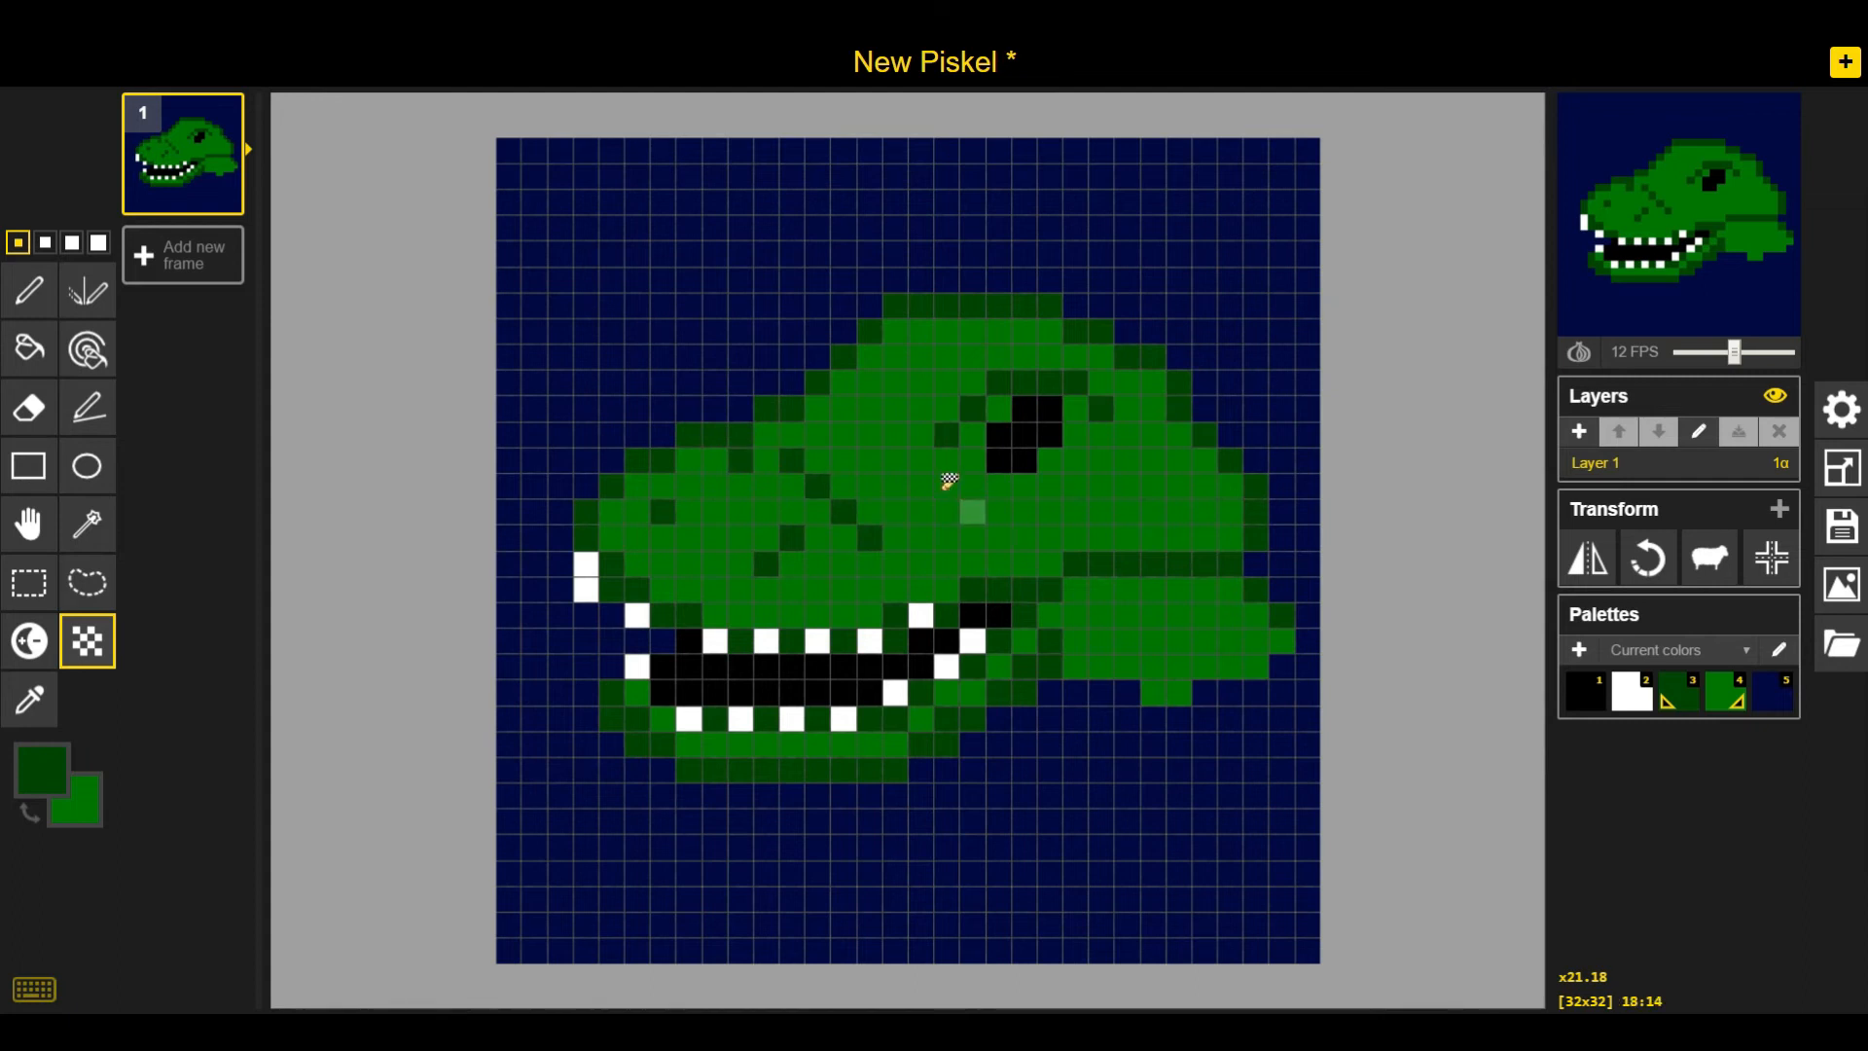
key(ctrl+z)
mouse_move(704, 468)
mouse_down()
mouse_move(821, 490)
mouse_move(771, 443)
mouse_move(825, 464)
mouse_move(803, 437)
mouse_move(850, 452)
mouse_move(822, 418)
mouse_up()
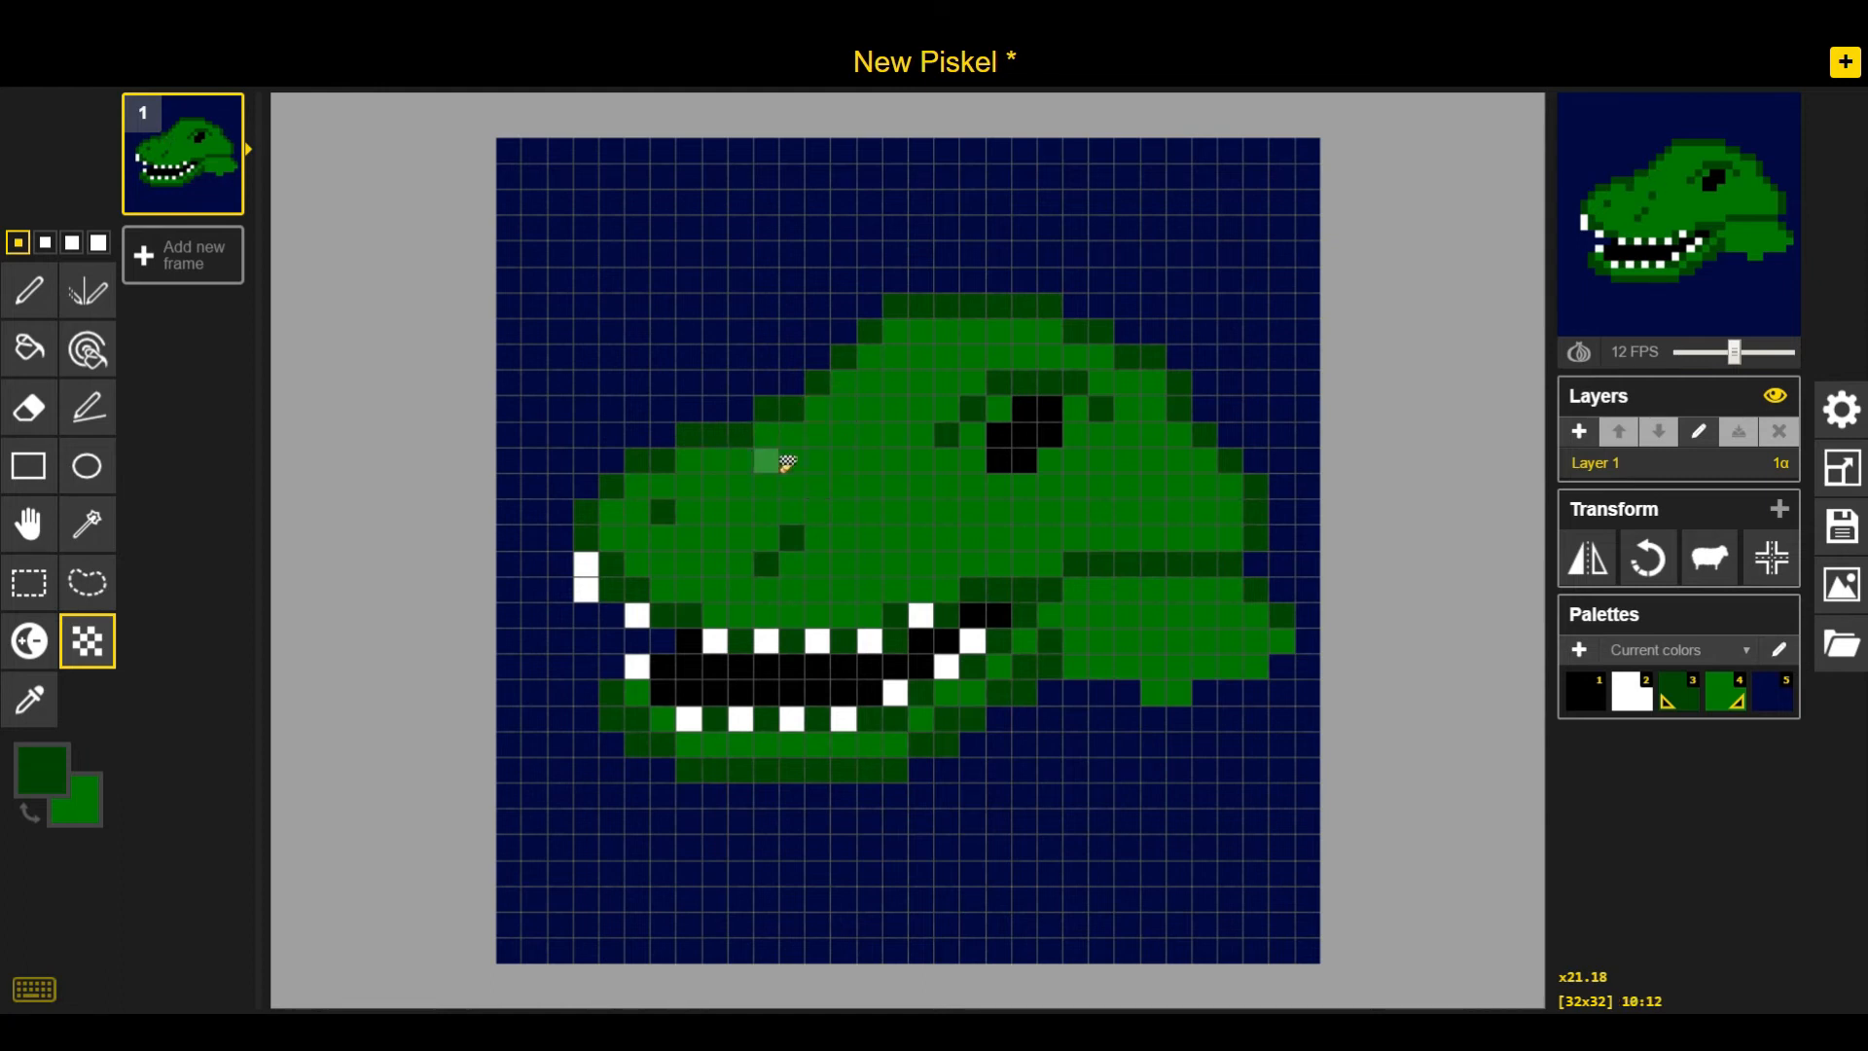
mouse_move(754, 457)
mouse_down()
mouse_move(846, 485)
mouse_move(768, 453)
mouse_move(828, 435)
mouse_move(767, 435)
mouse_move(793, 461)
mouse_move(835, 444)
mouse_move(813, 428)
mouse_move(863, 391)
mouse_up()
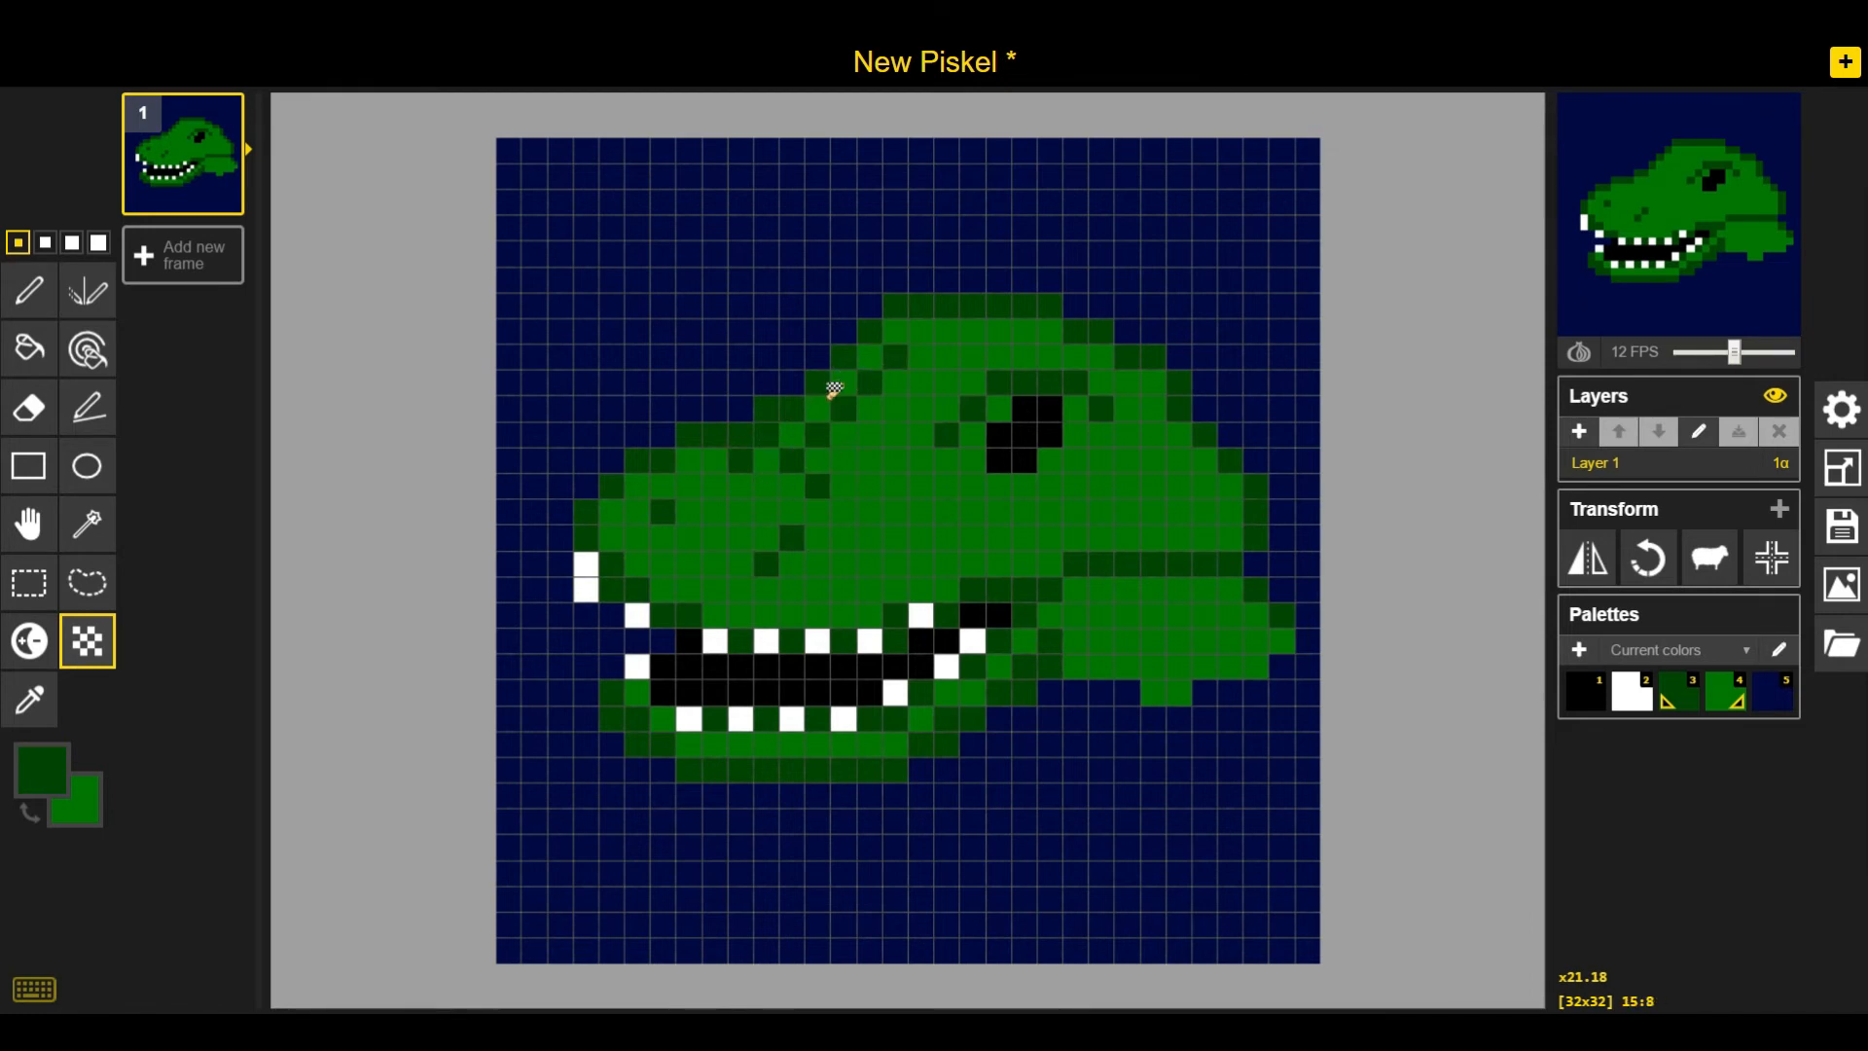
drag(737, 461, 790, 484)
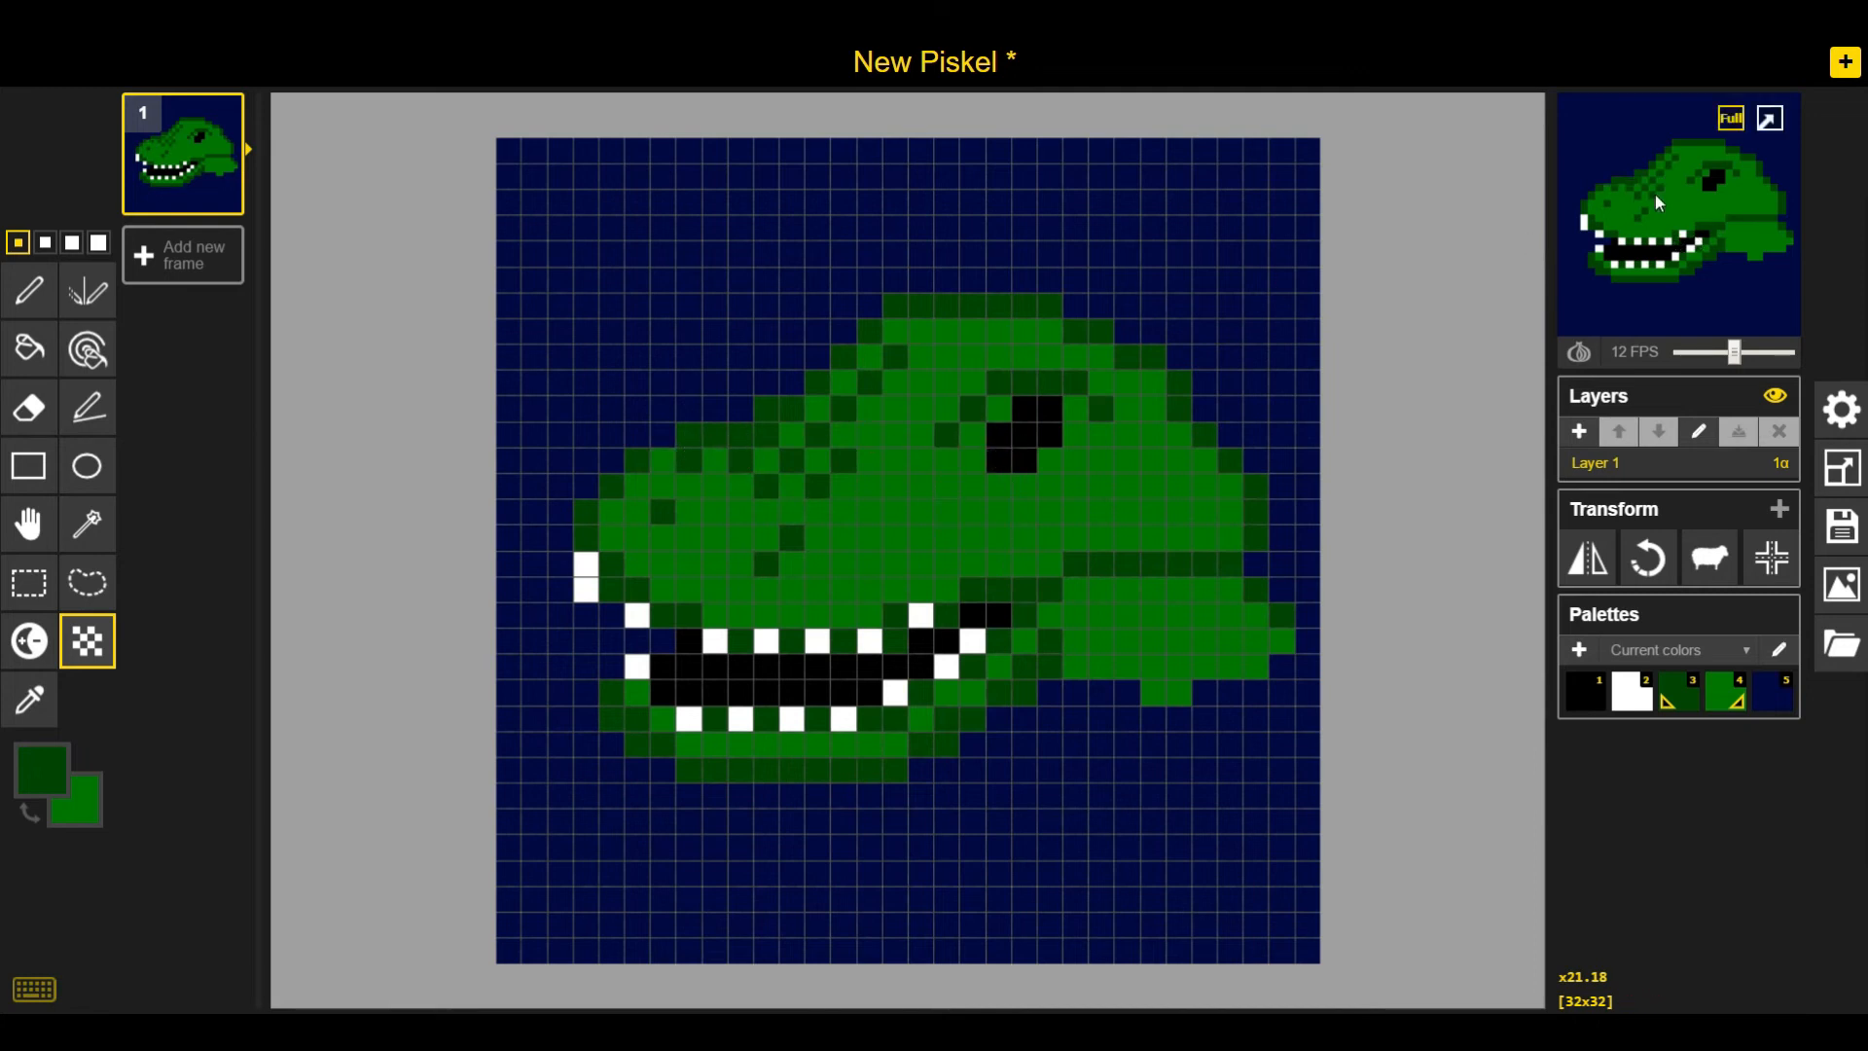
drag(667, 479, 637, 511)
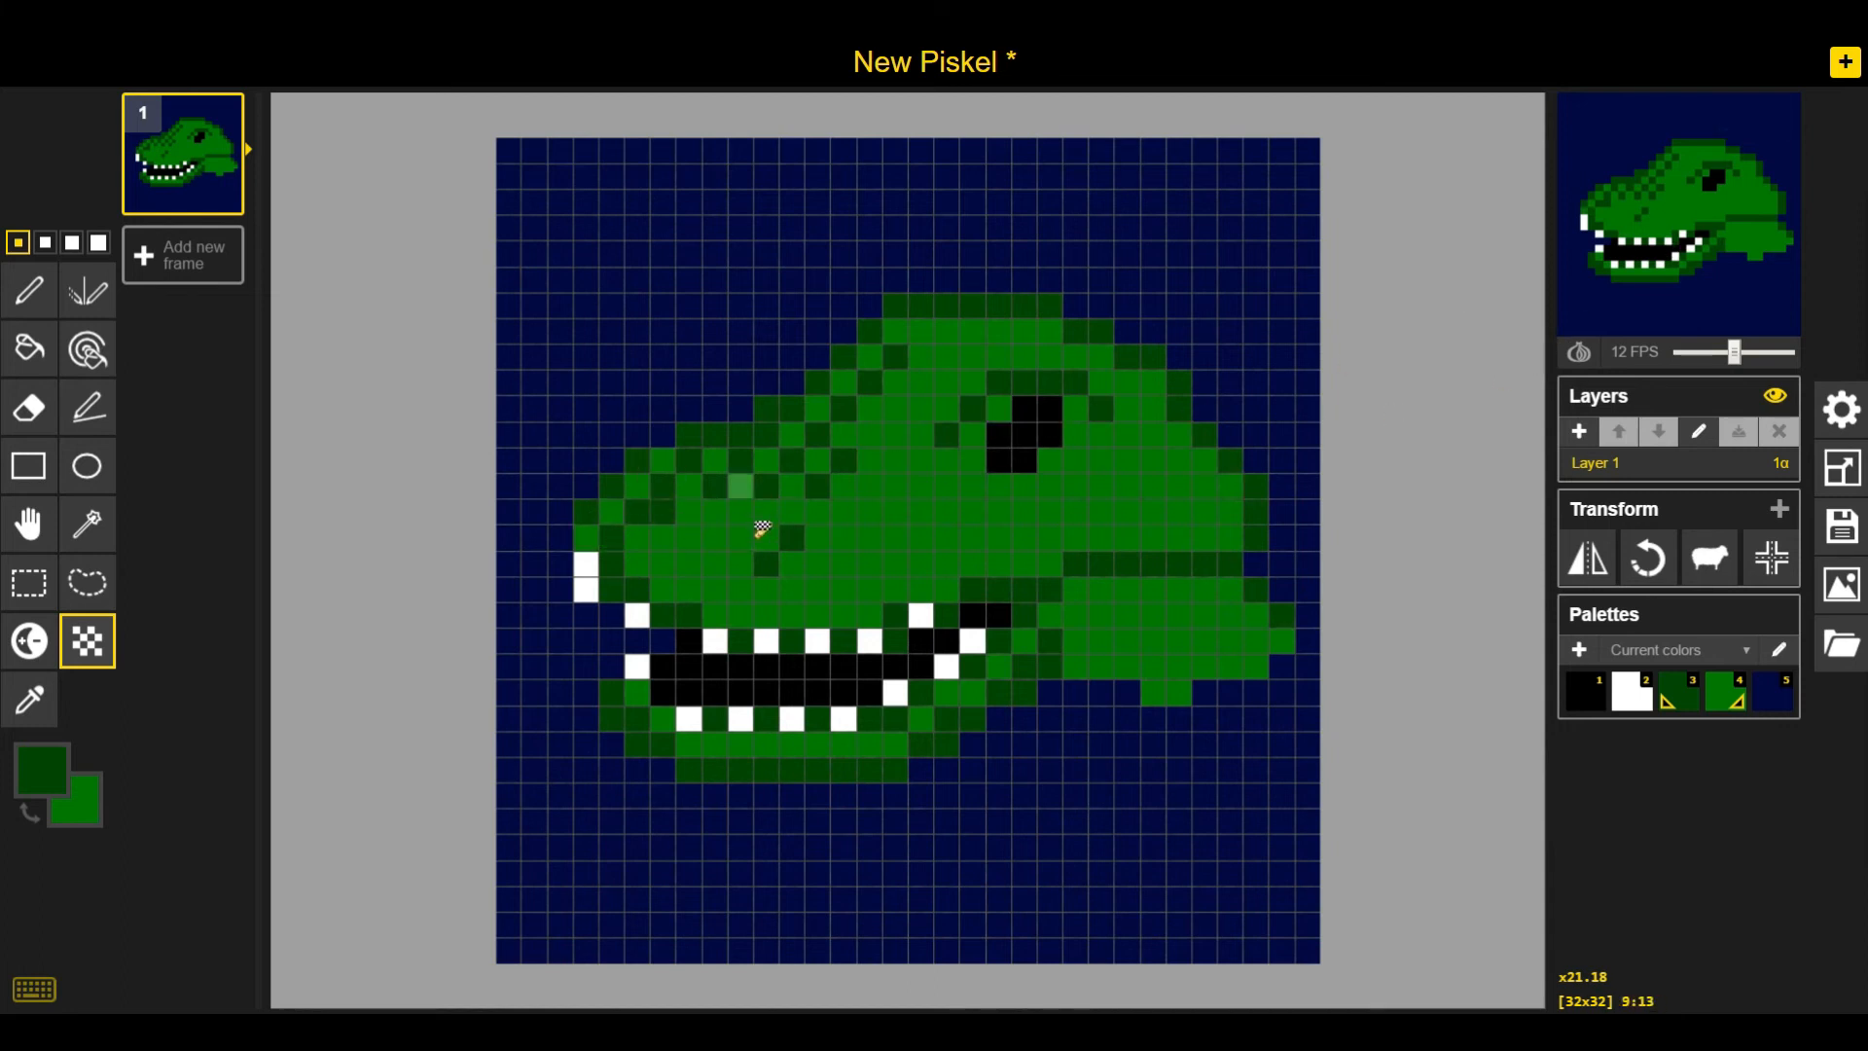
Dither more dark green pixels along the side of the snout and upper jaw
click(654, 572)
click(644, 568)
click(663, 541)
click(663, 585)
click(711, 598)
click(700, 568)
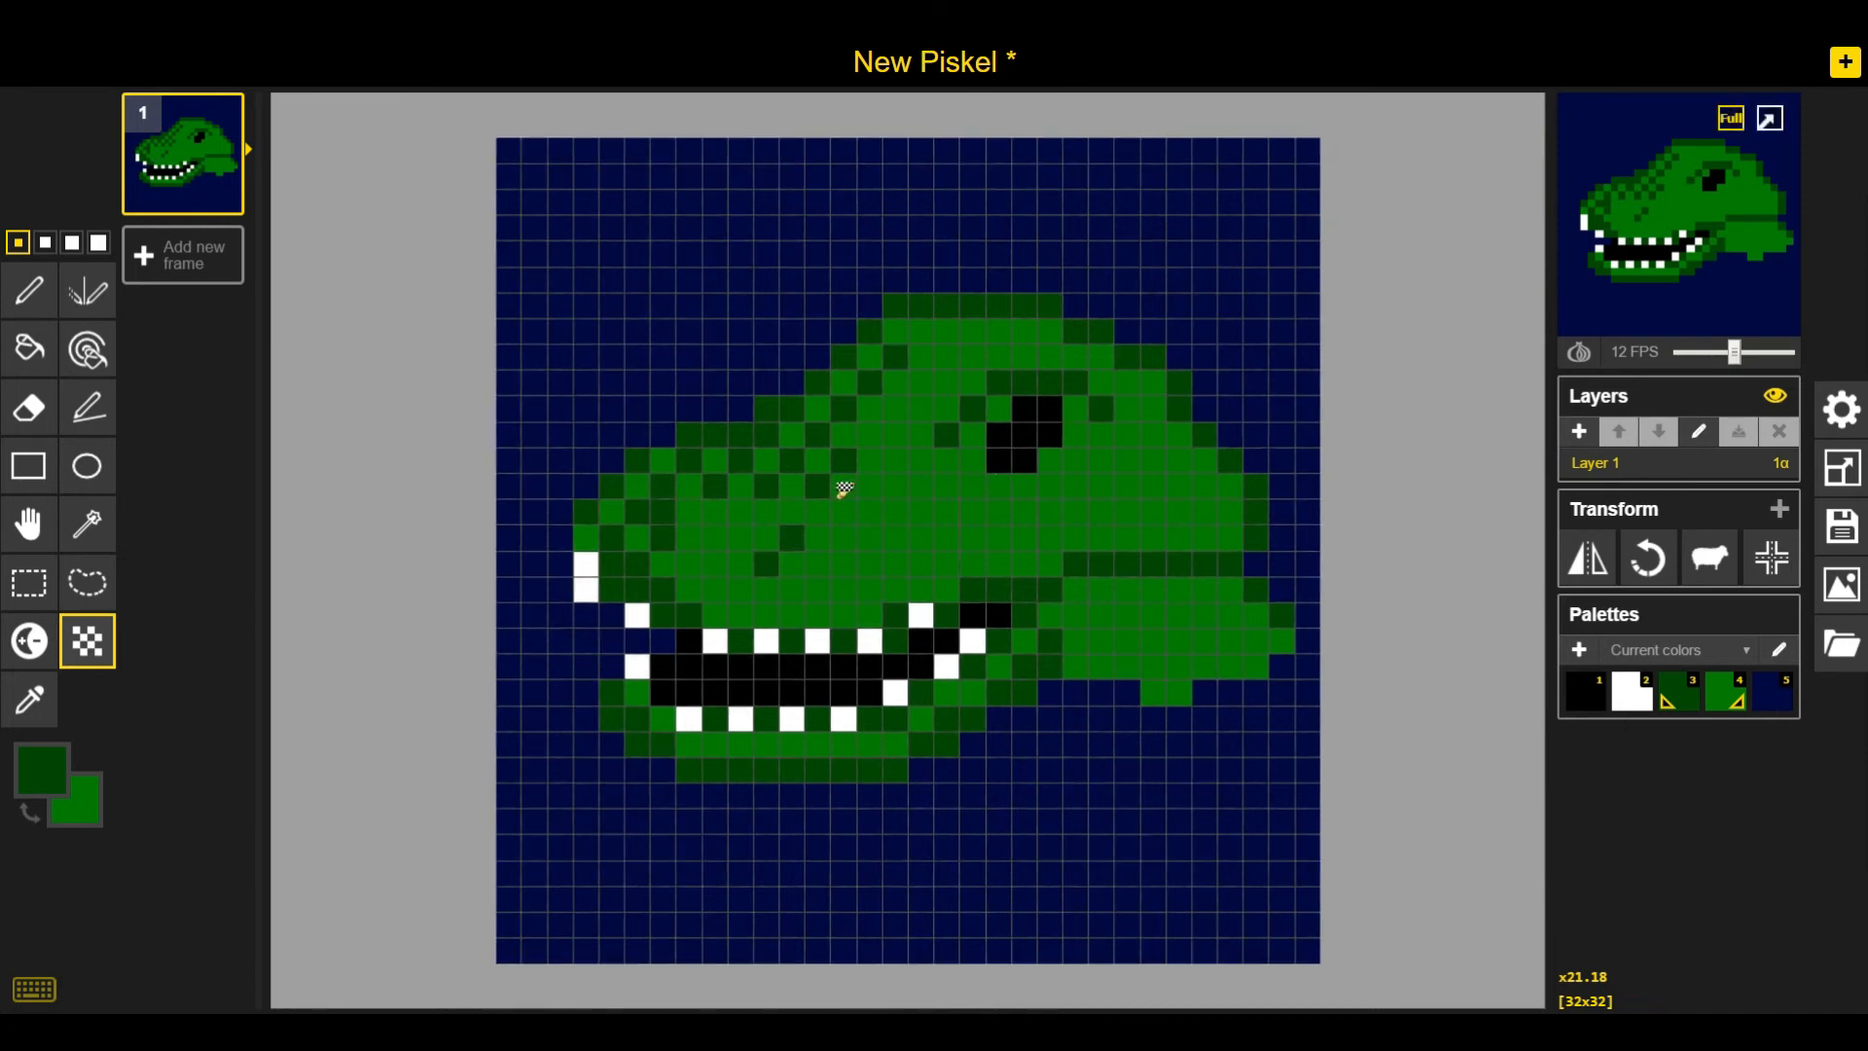
click(683, 514)
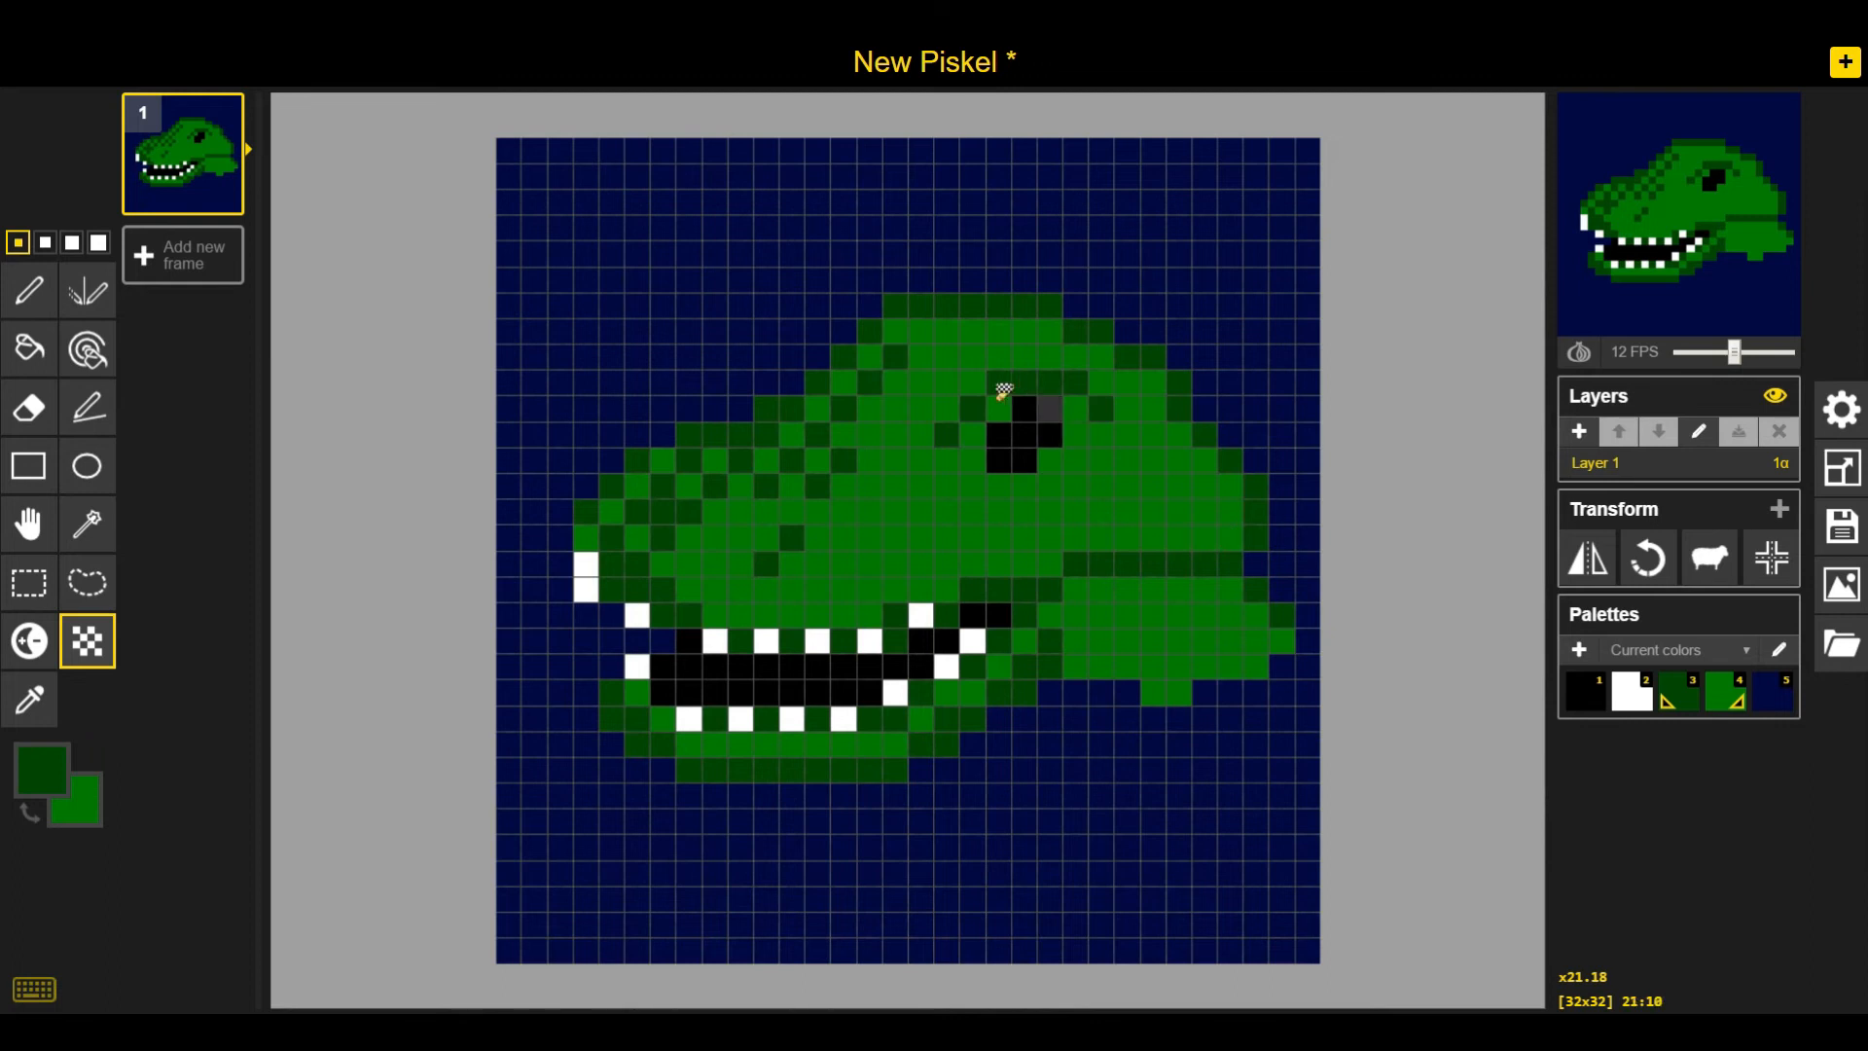
click(885, 359)
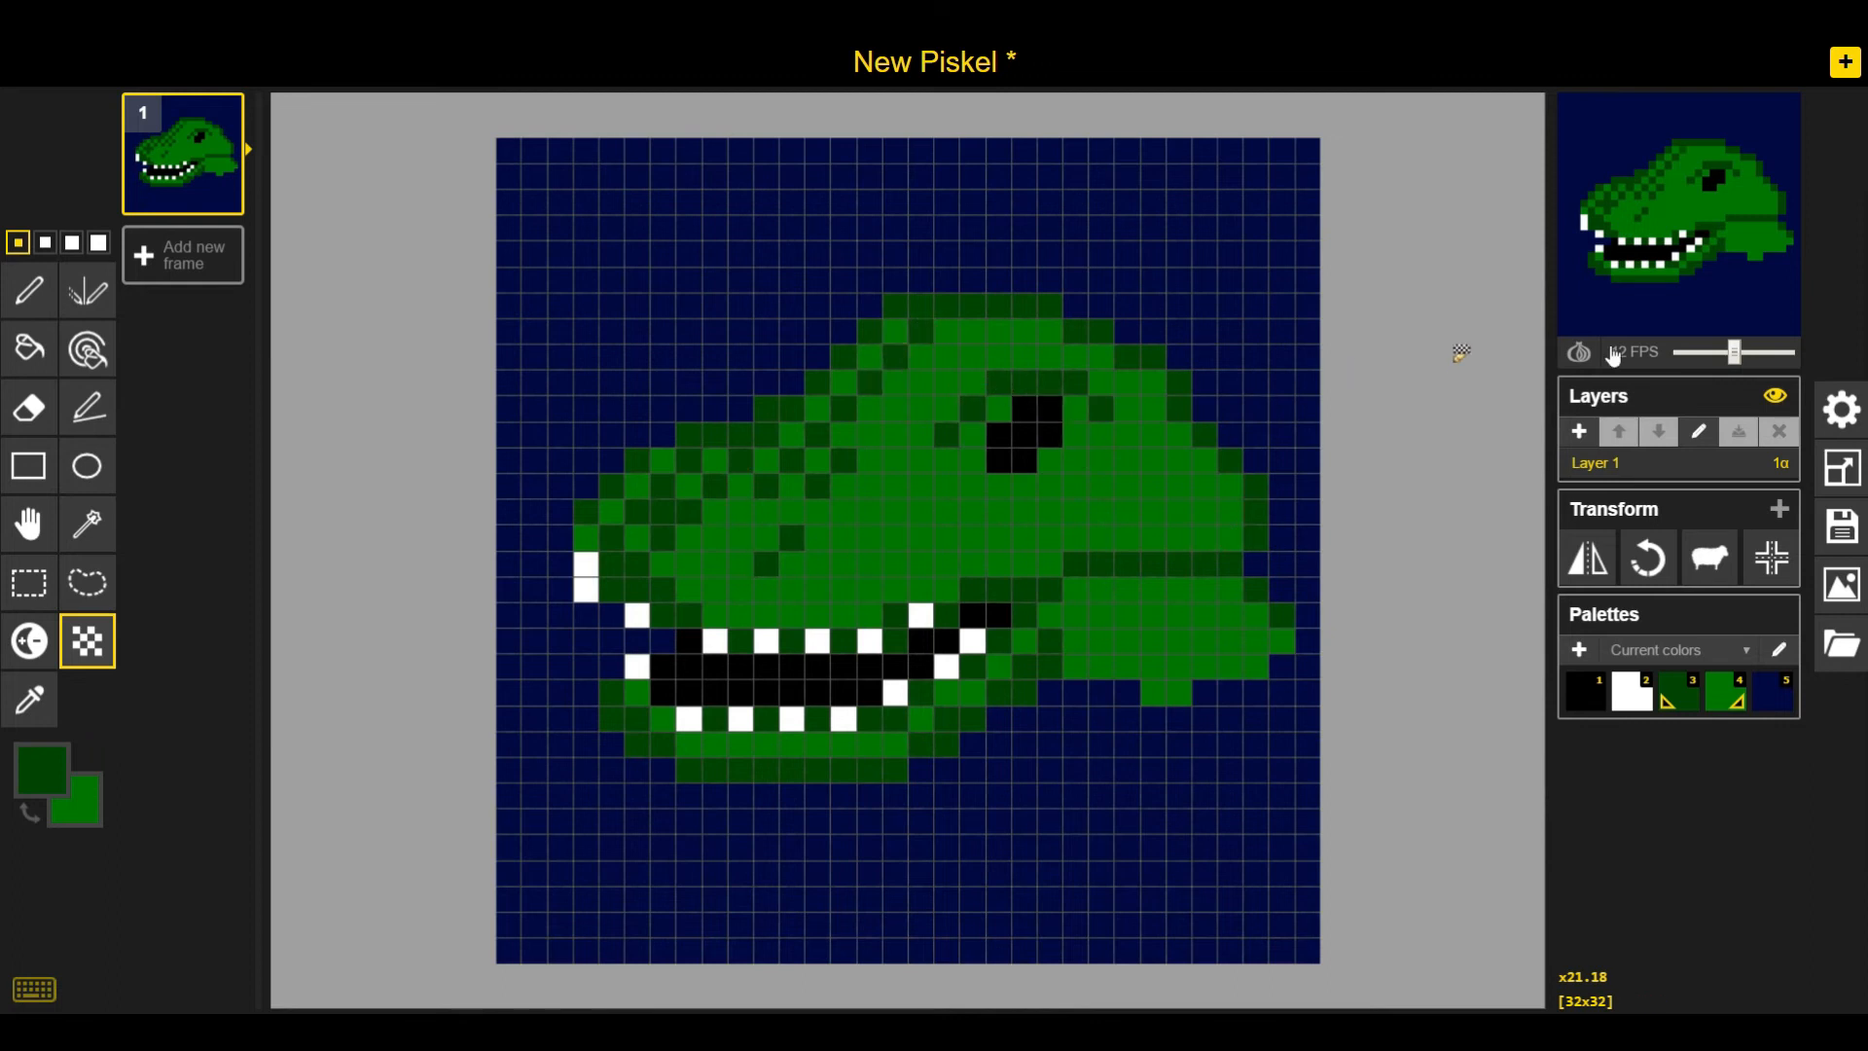
click(834, 489)
key(ctrl+z)
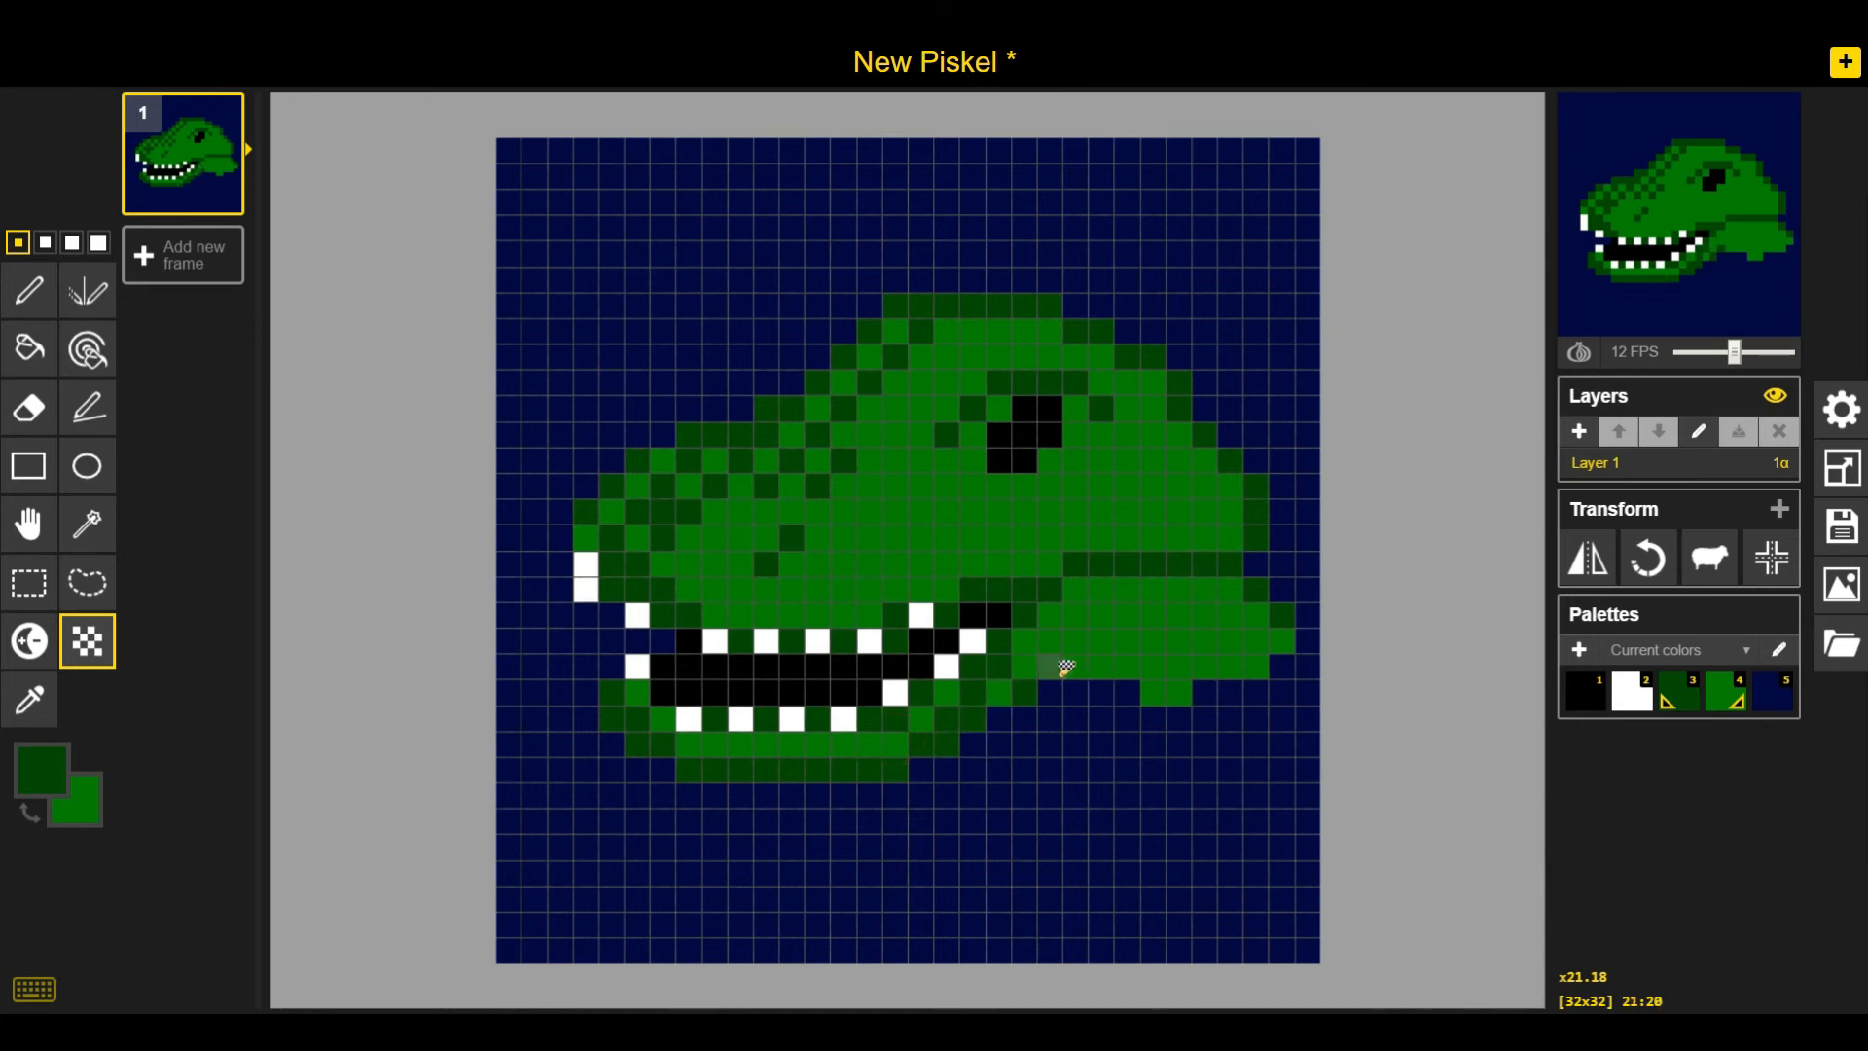
key(ctrl+z)
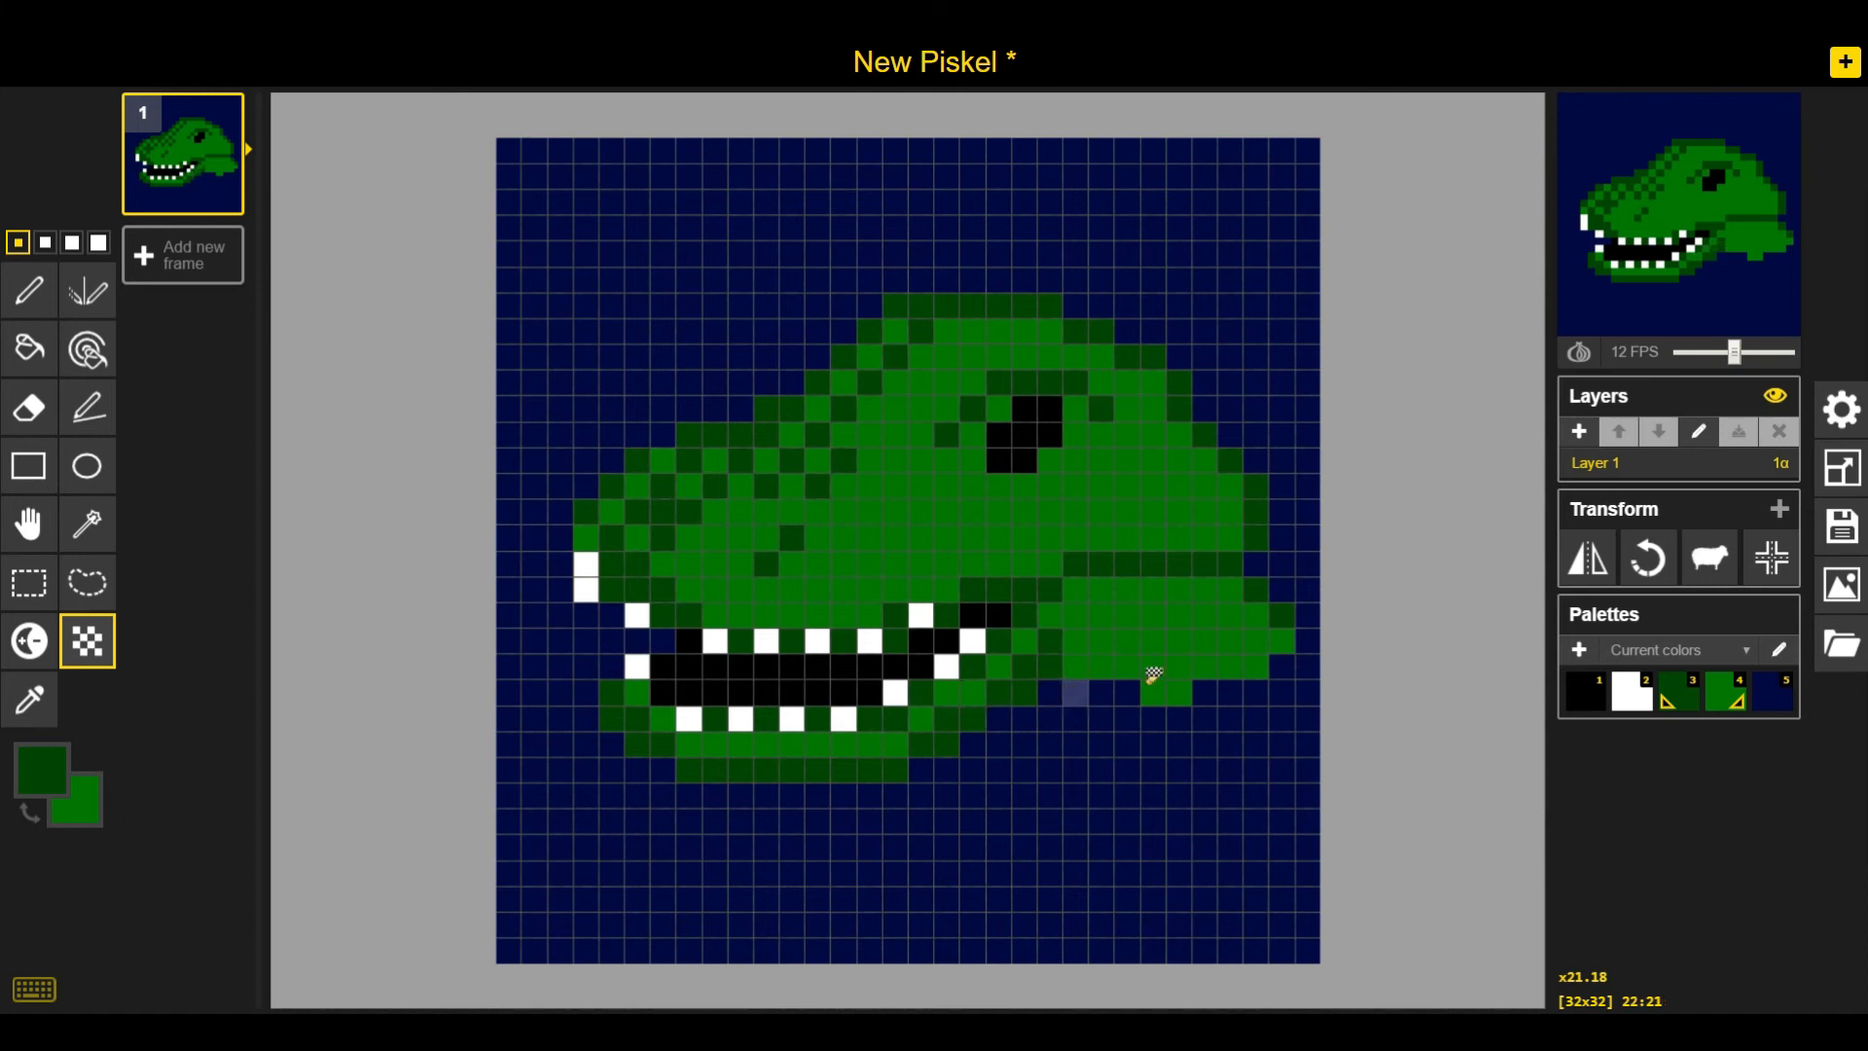
Edit the palette: add a new navy colour, recolour the fifth swatch to teal #014244, and save
click(1779, 650)
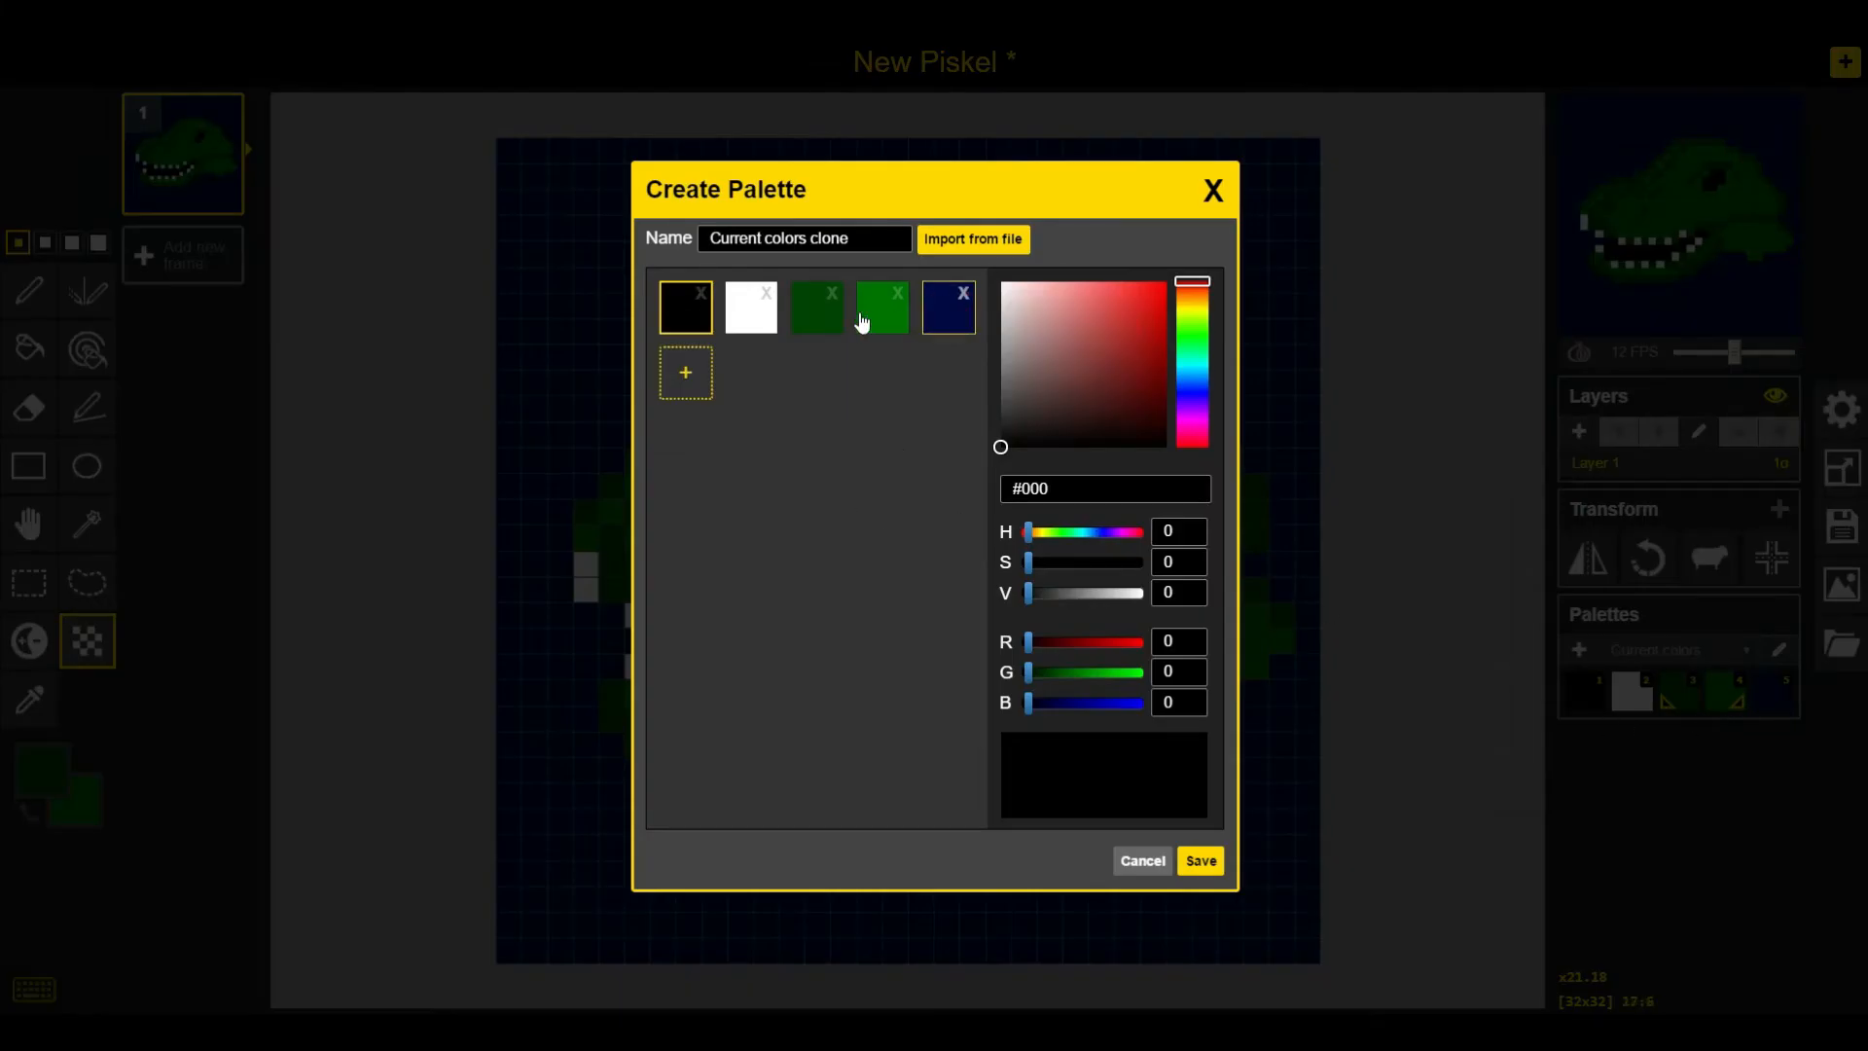
mouse_move(950, 321)
mouse_down()
mouse_move(937, 349)
mouse_move(944, 321)
mouse_up()
click(950, 336)
click(892, 325)
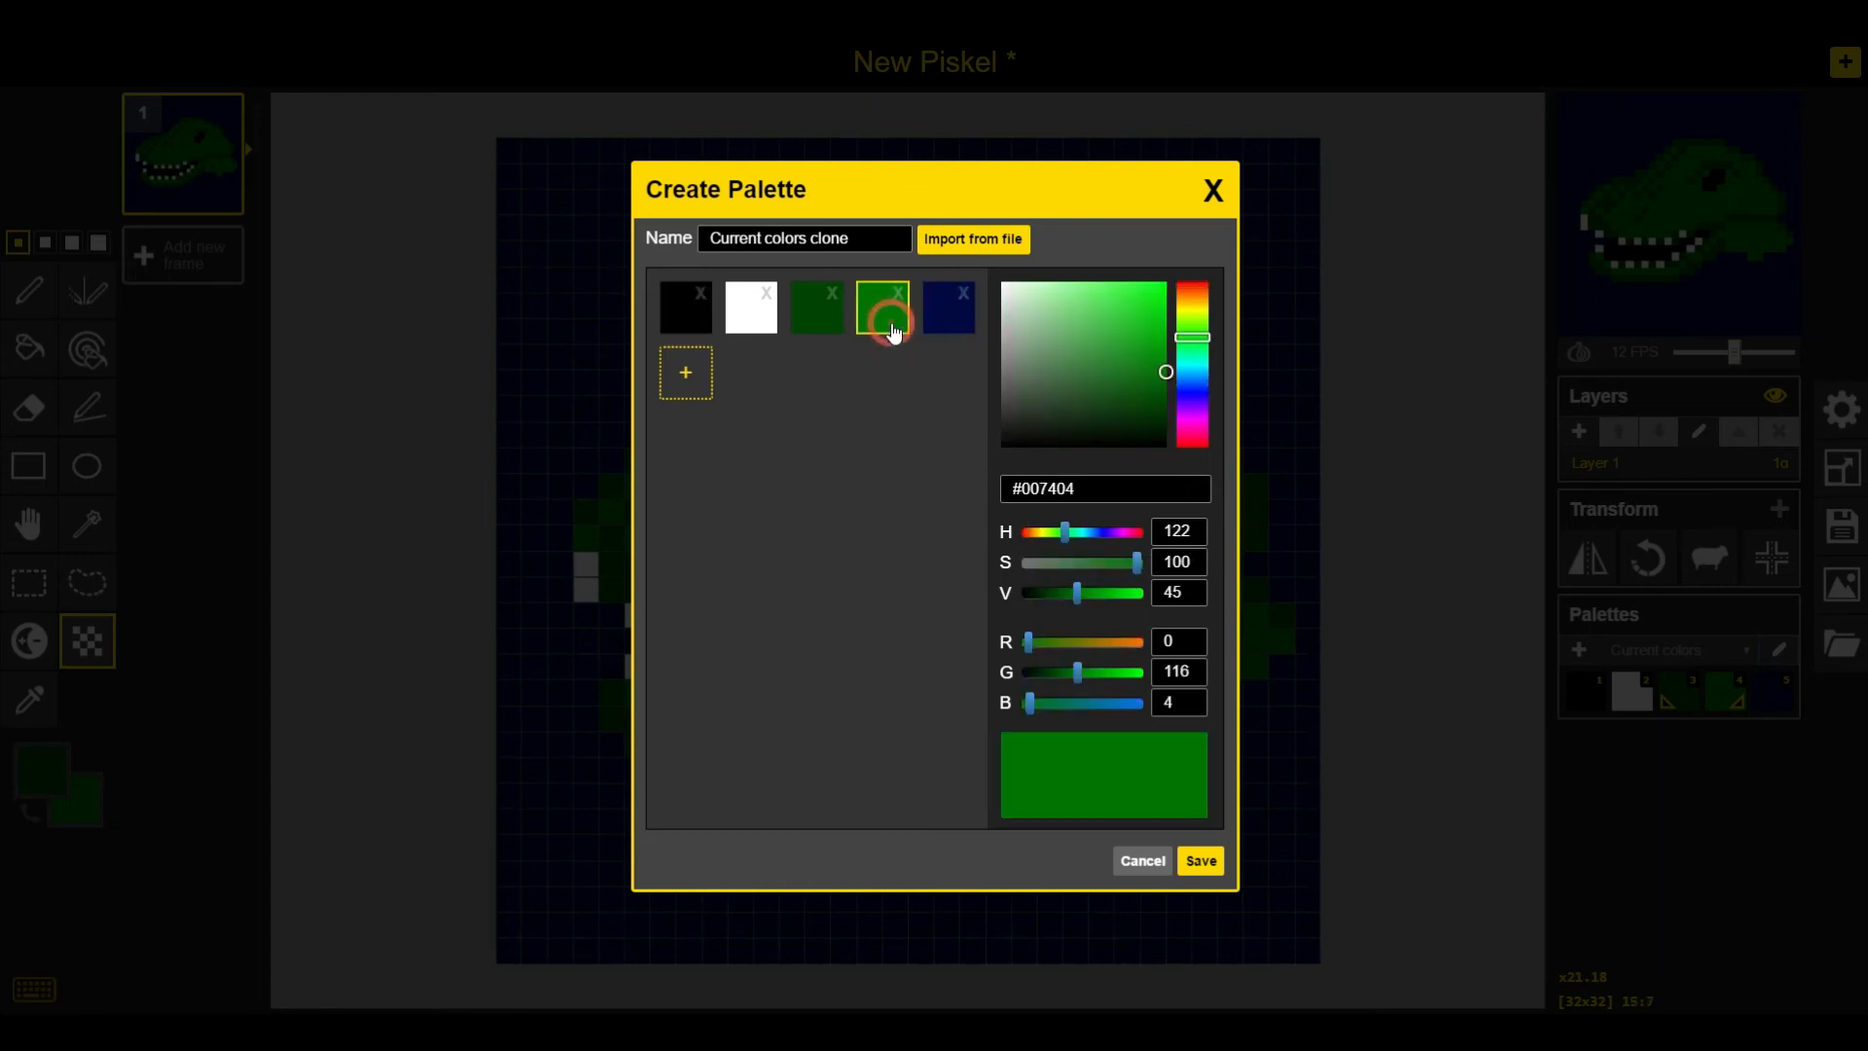
click(949, 321)
click(889, 331)
click(950, 317)
click(954, 312)
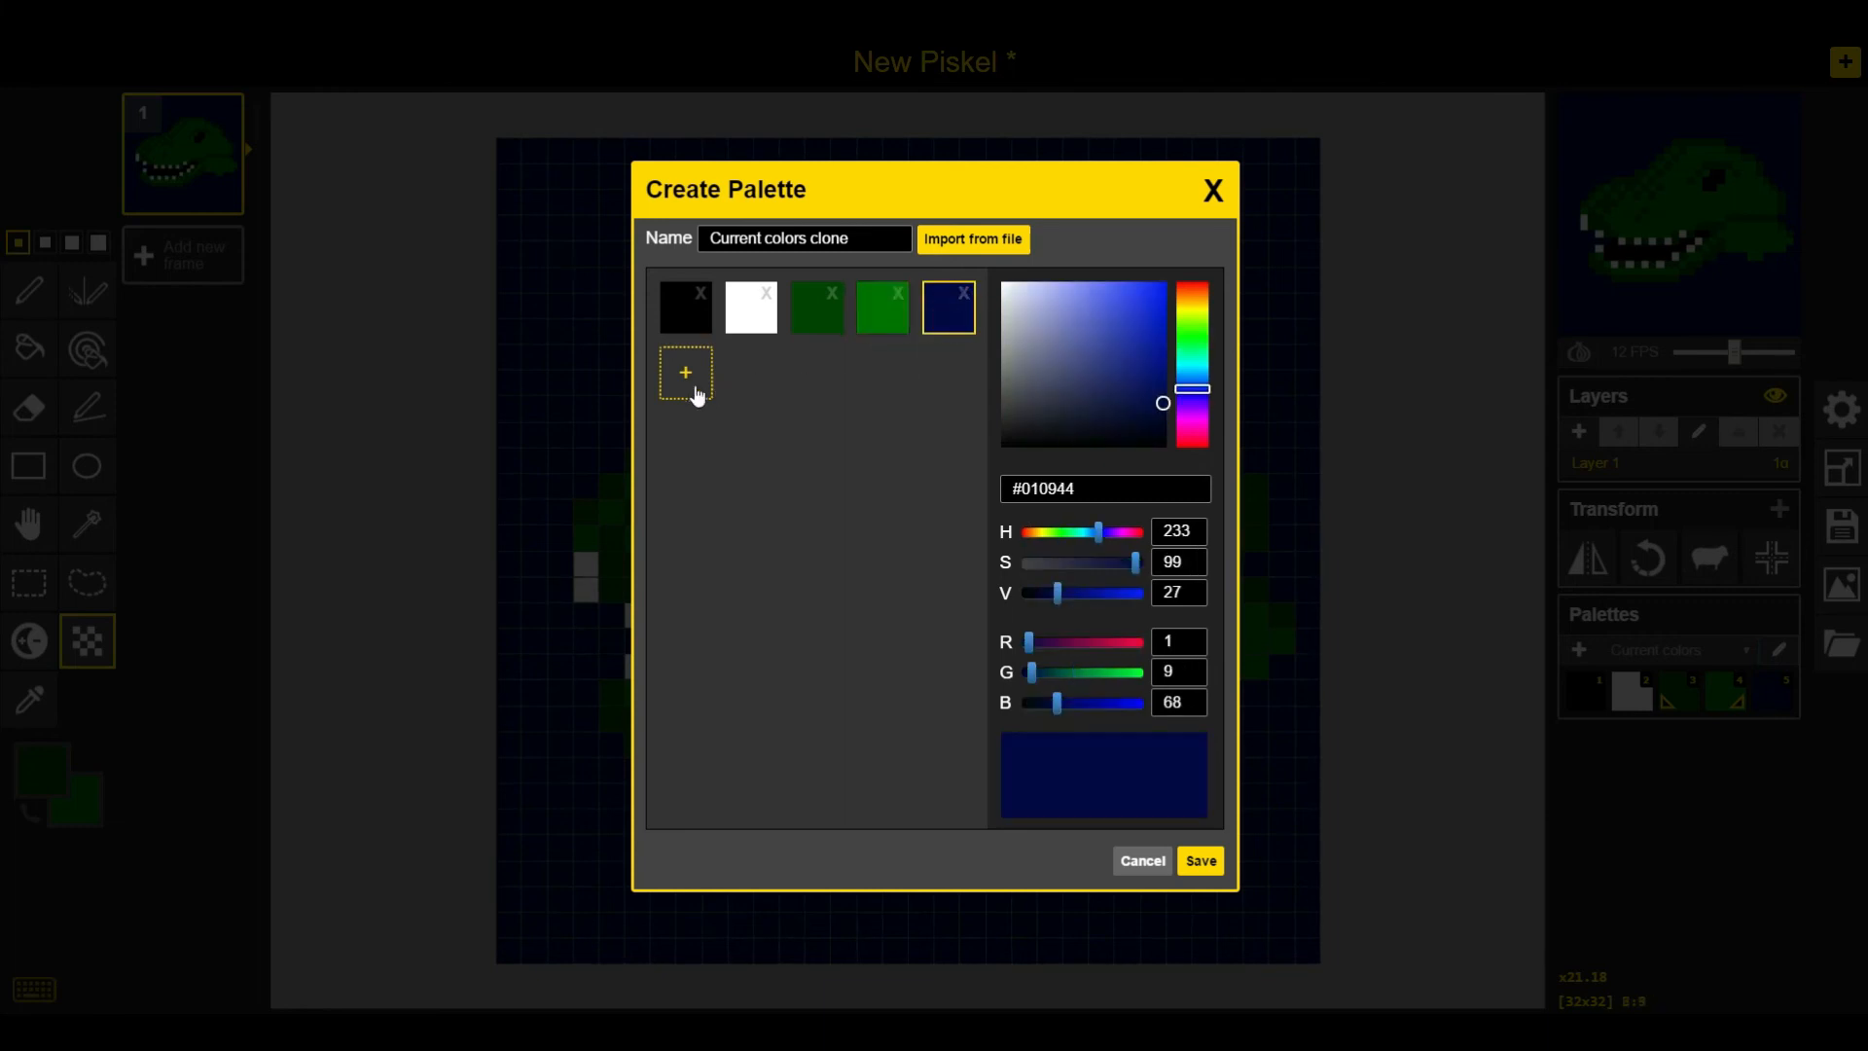
click(688, 376)
click(934, 307)
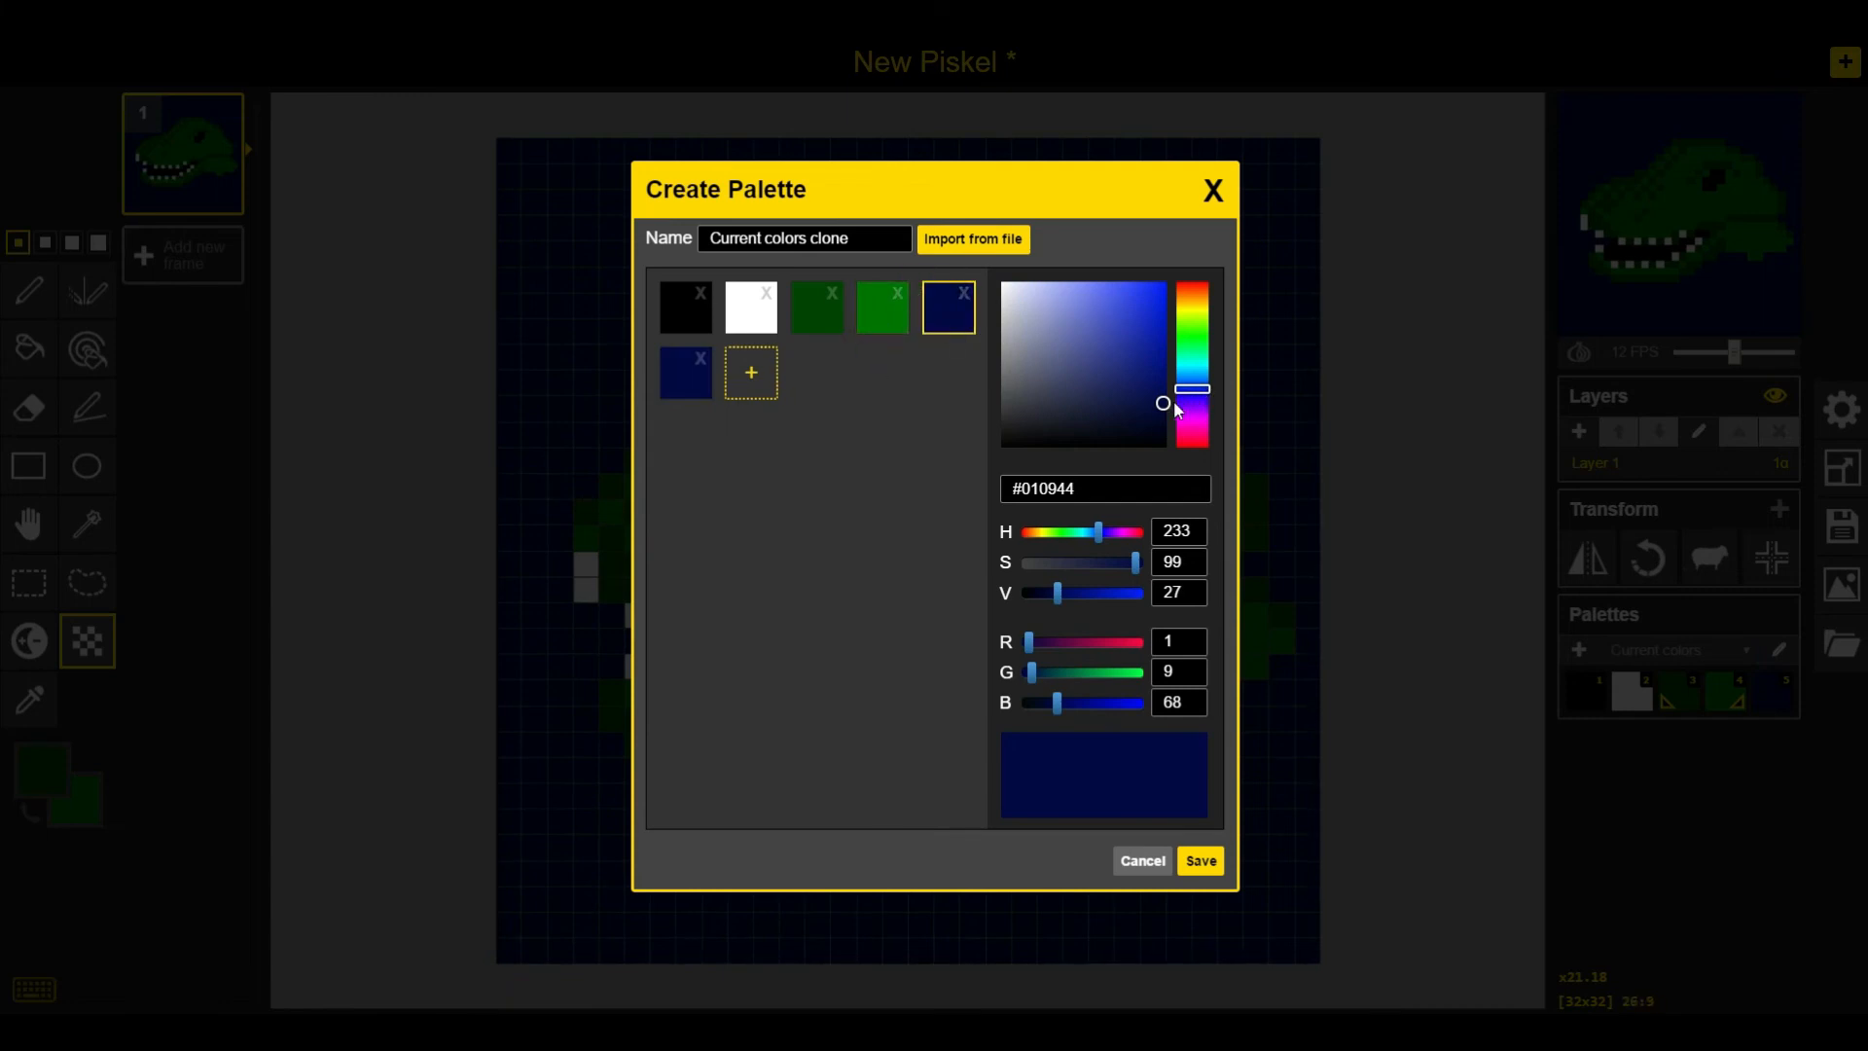
drag(1193, 397, 1196, 369)
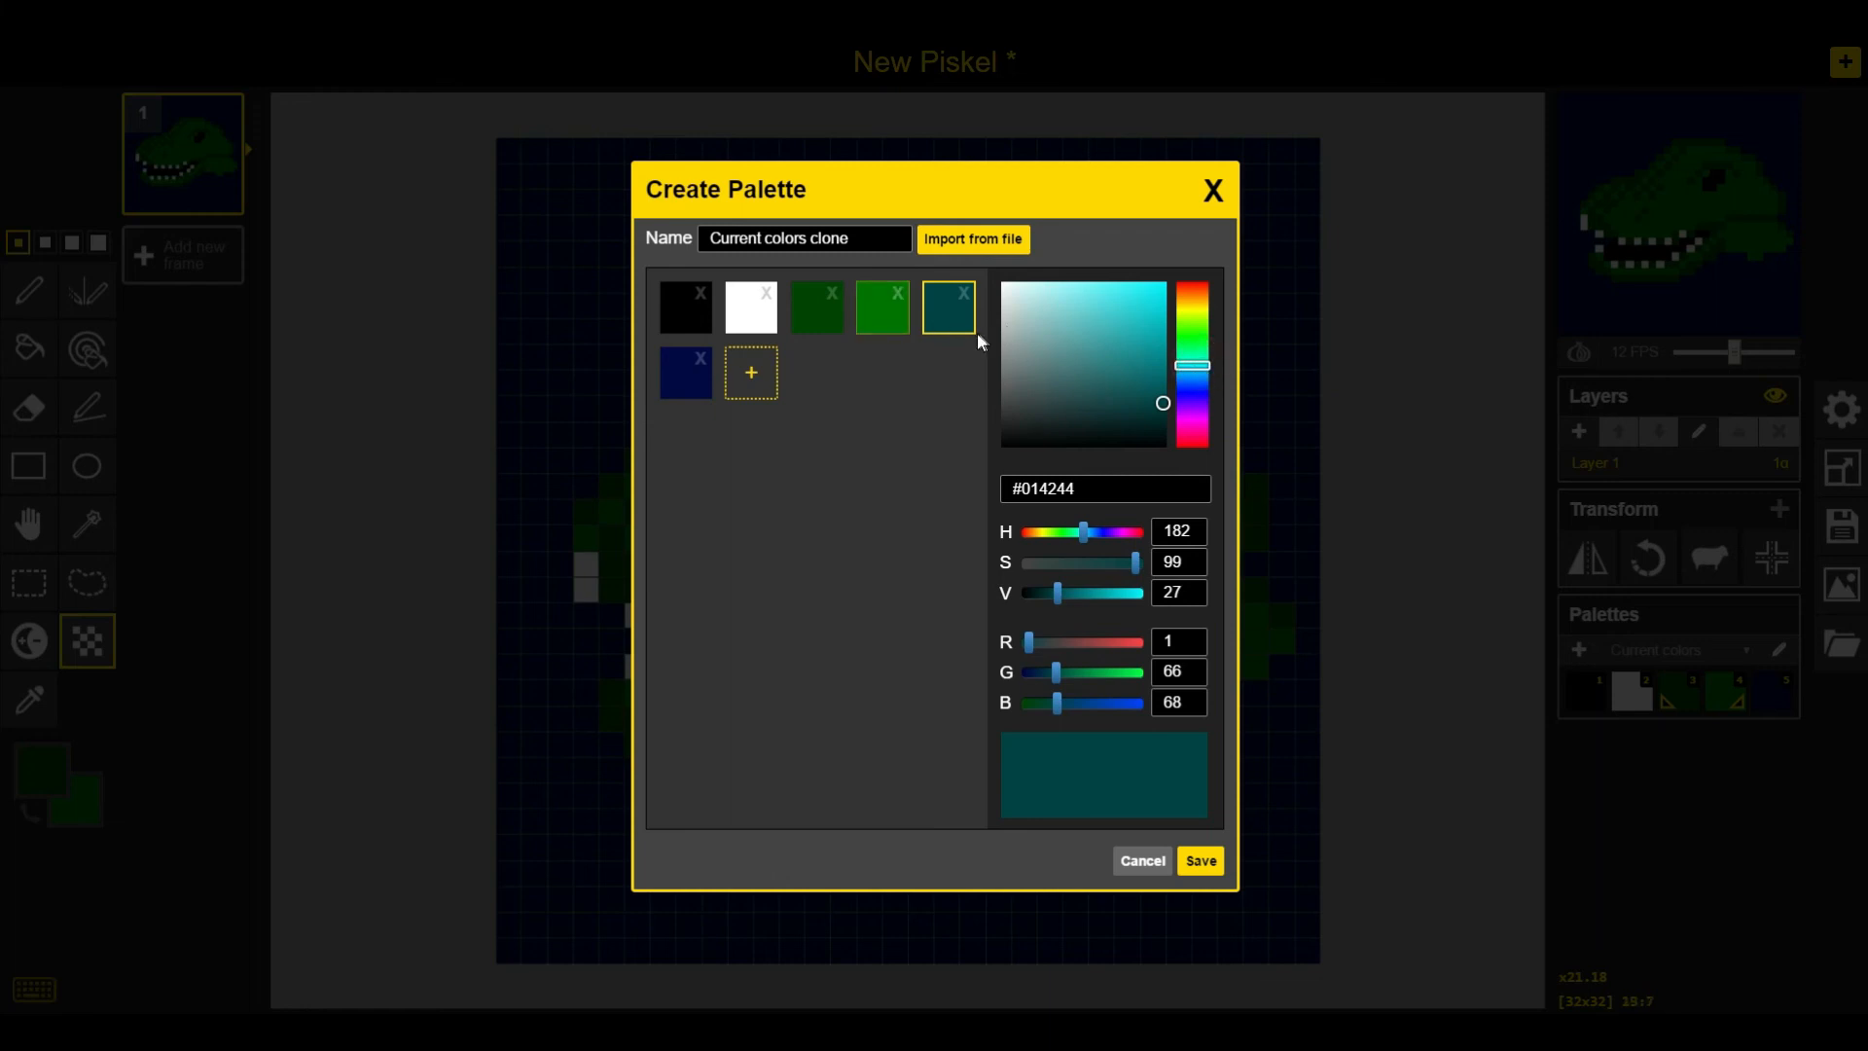
click(1211, 868)
click(1211, 869)
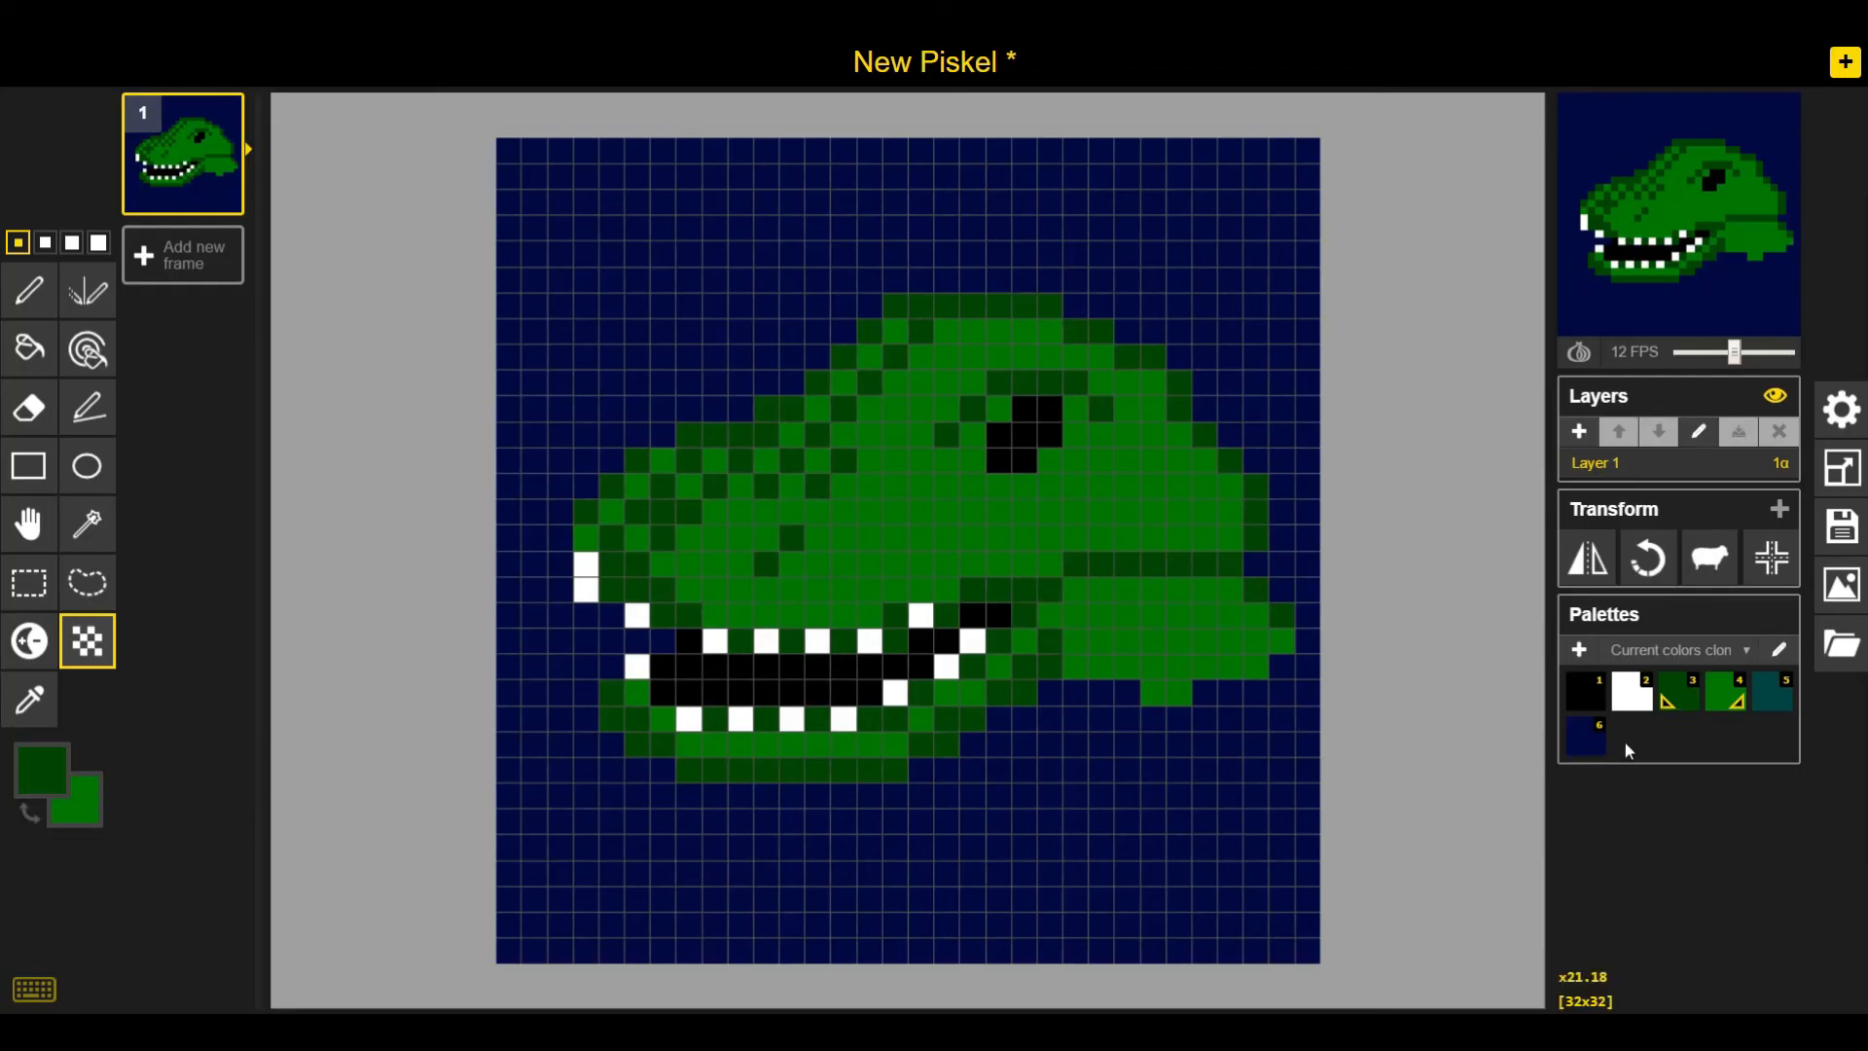
Dither navy and teal along the underside of the neck and jaw
click(1584, 747)
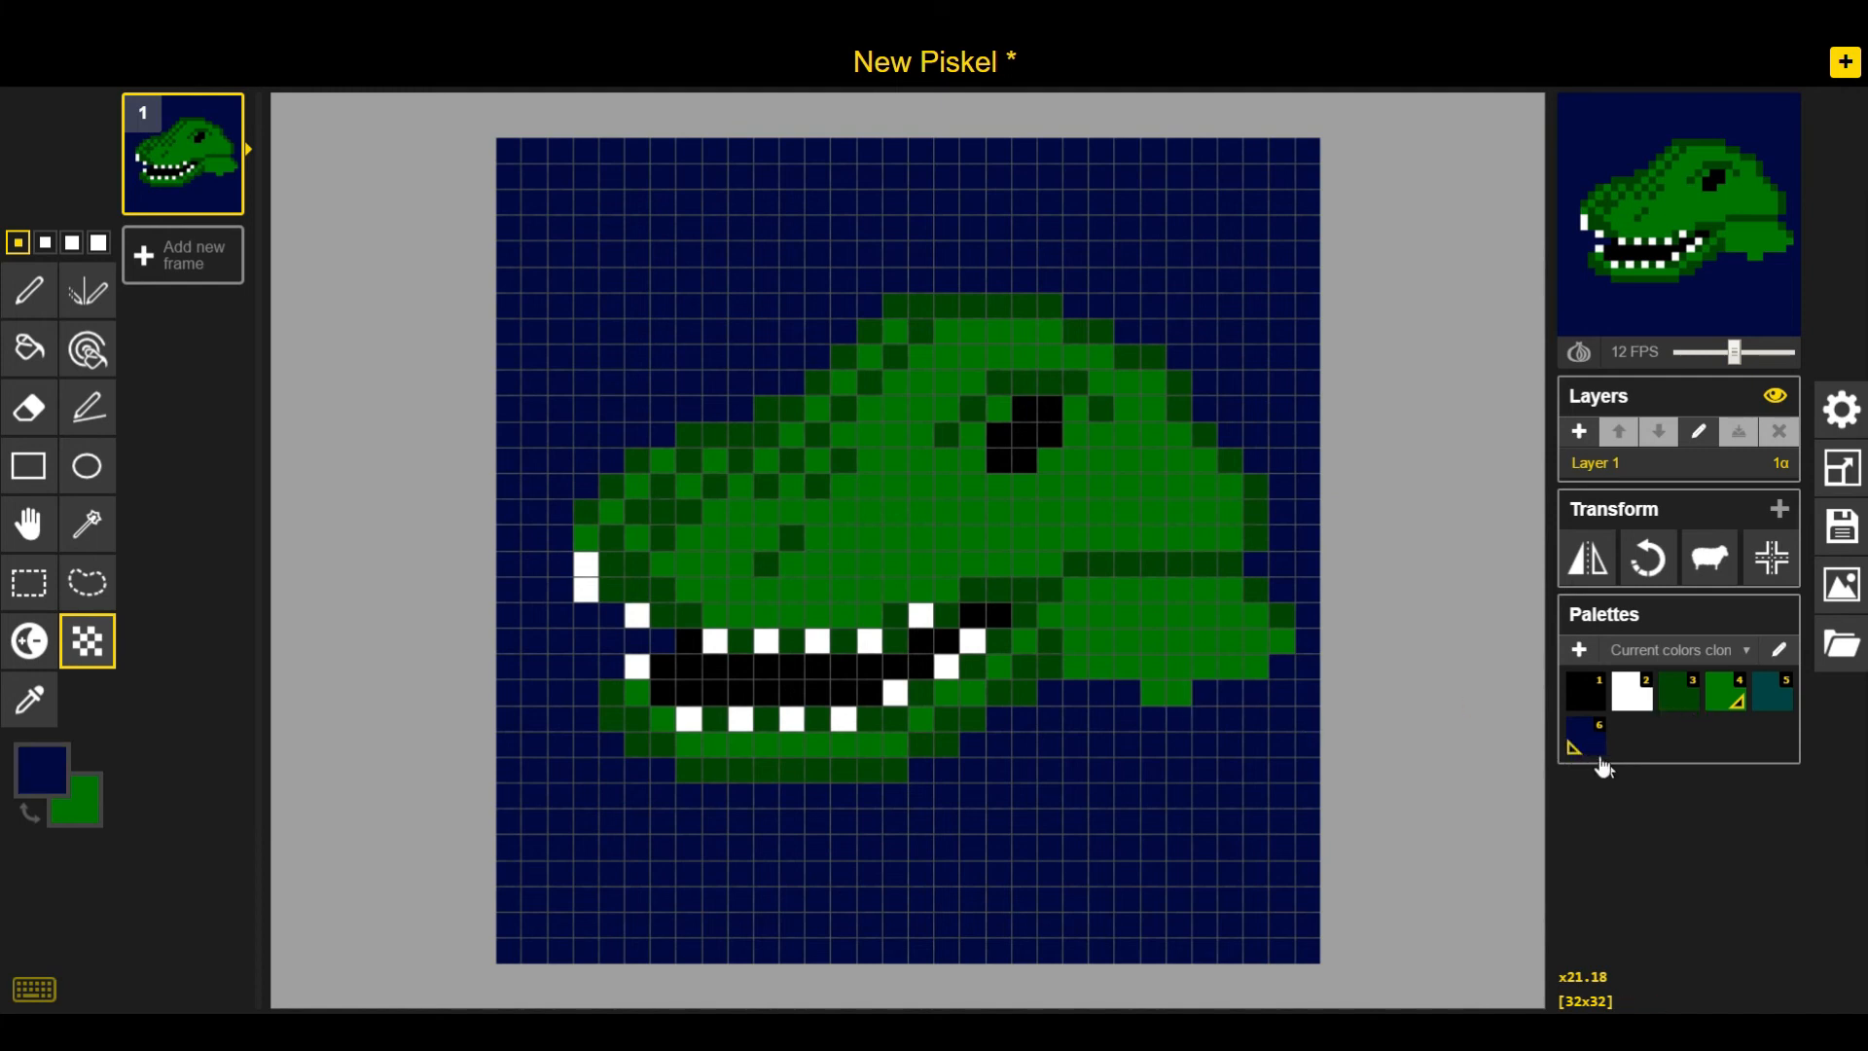
right_click(1761, 708)
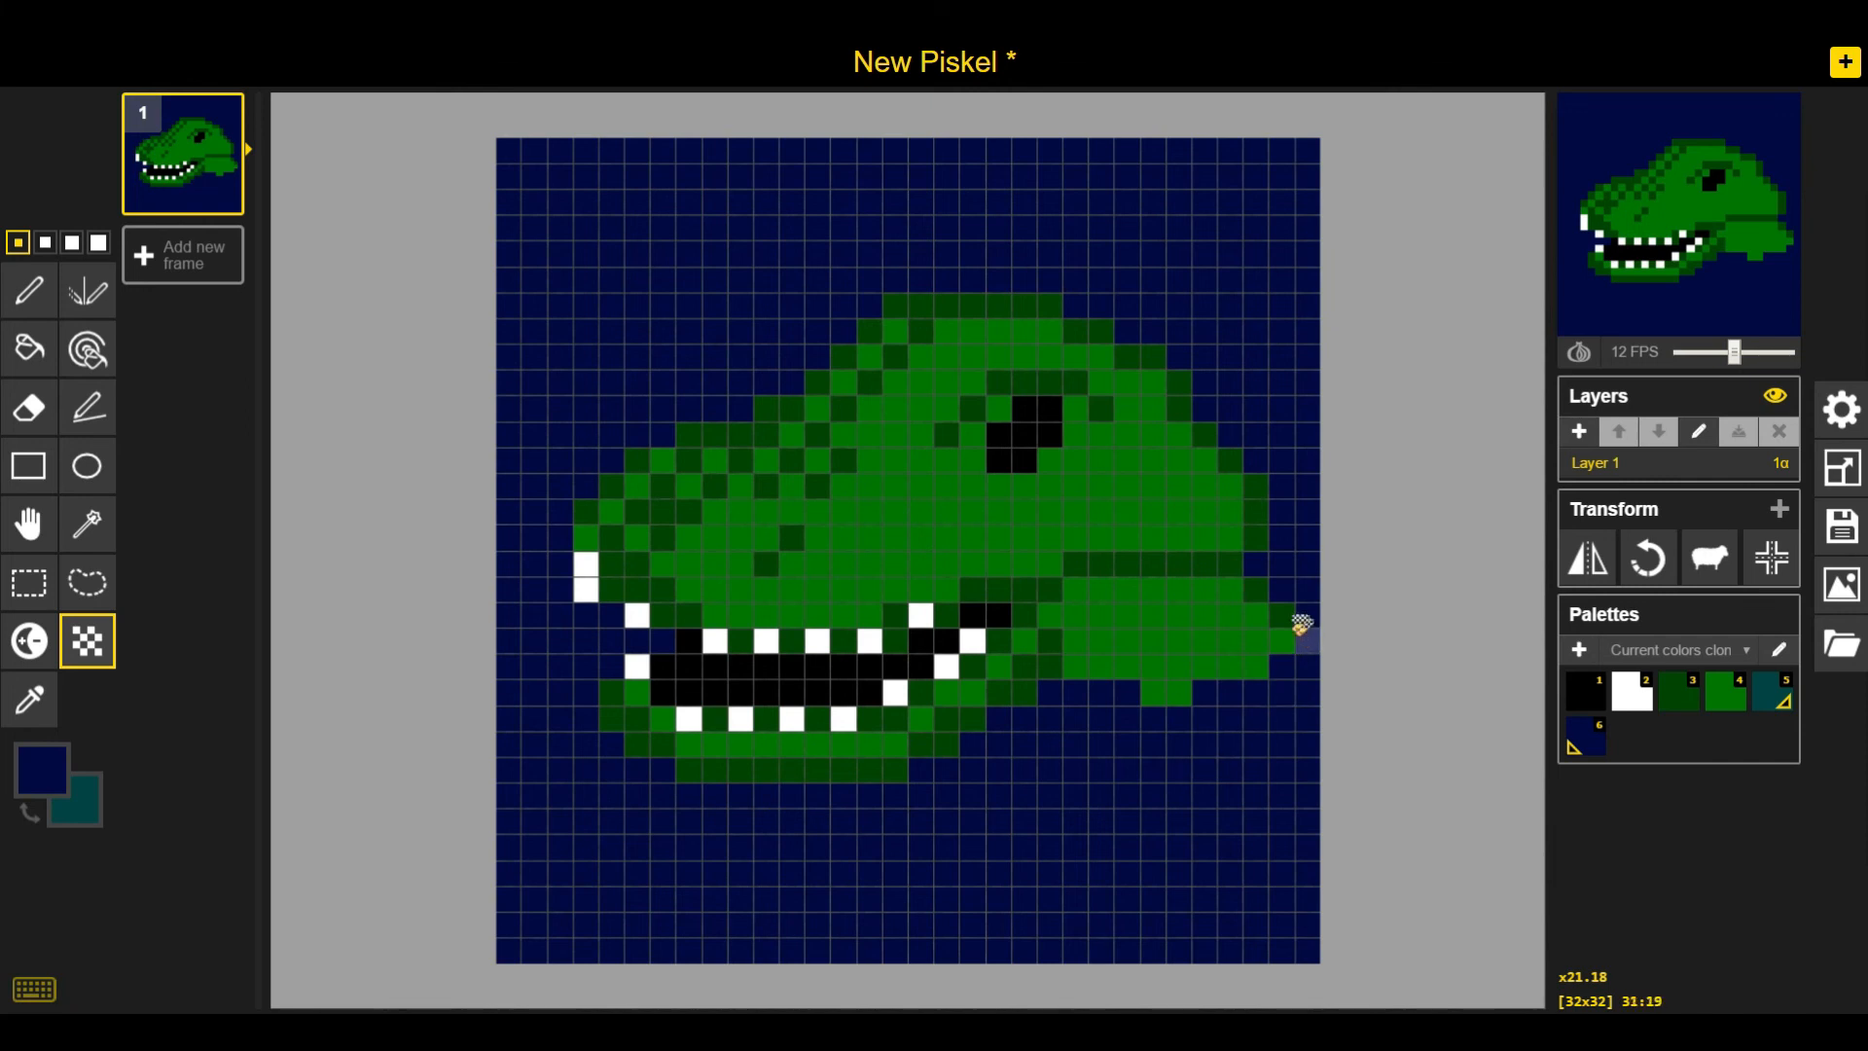
mouse_move(1293, 597)
mouse_down()
mouse_move(1285, 657)
mouse_move(1059, 705)
mouse_move(1257, 693)
mouse_move(1304, 638)
mouse_move(1279, 586)
mouse_move(1271, 657)
mouse_move(1070, 703)
mouse_up()
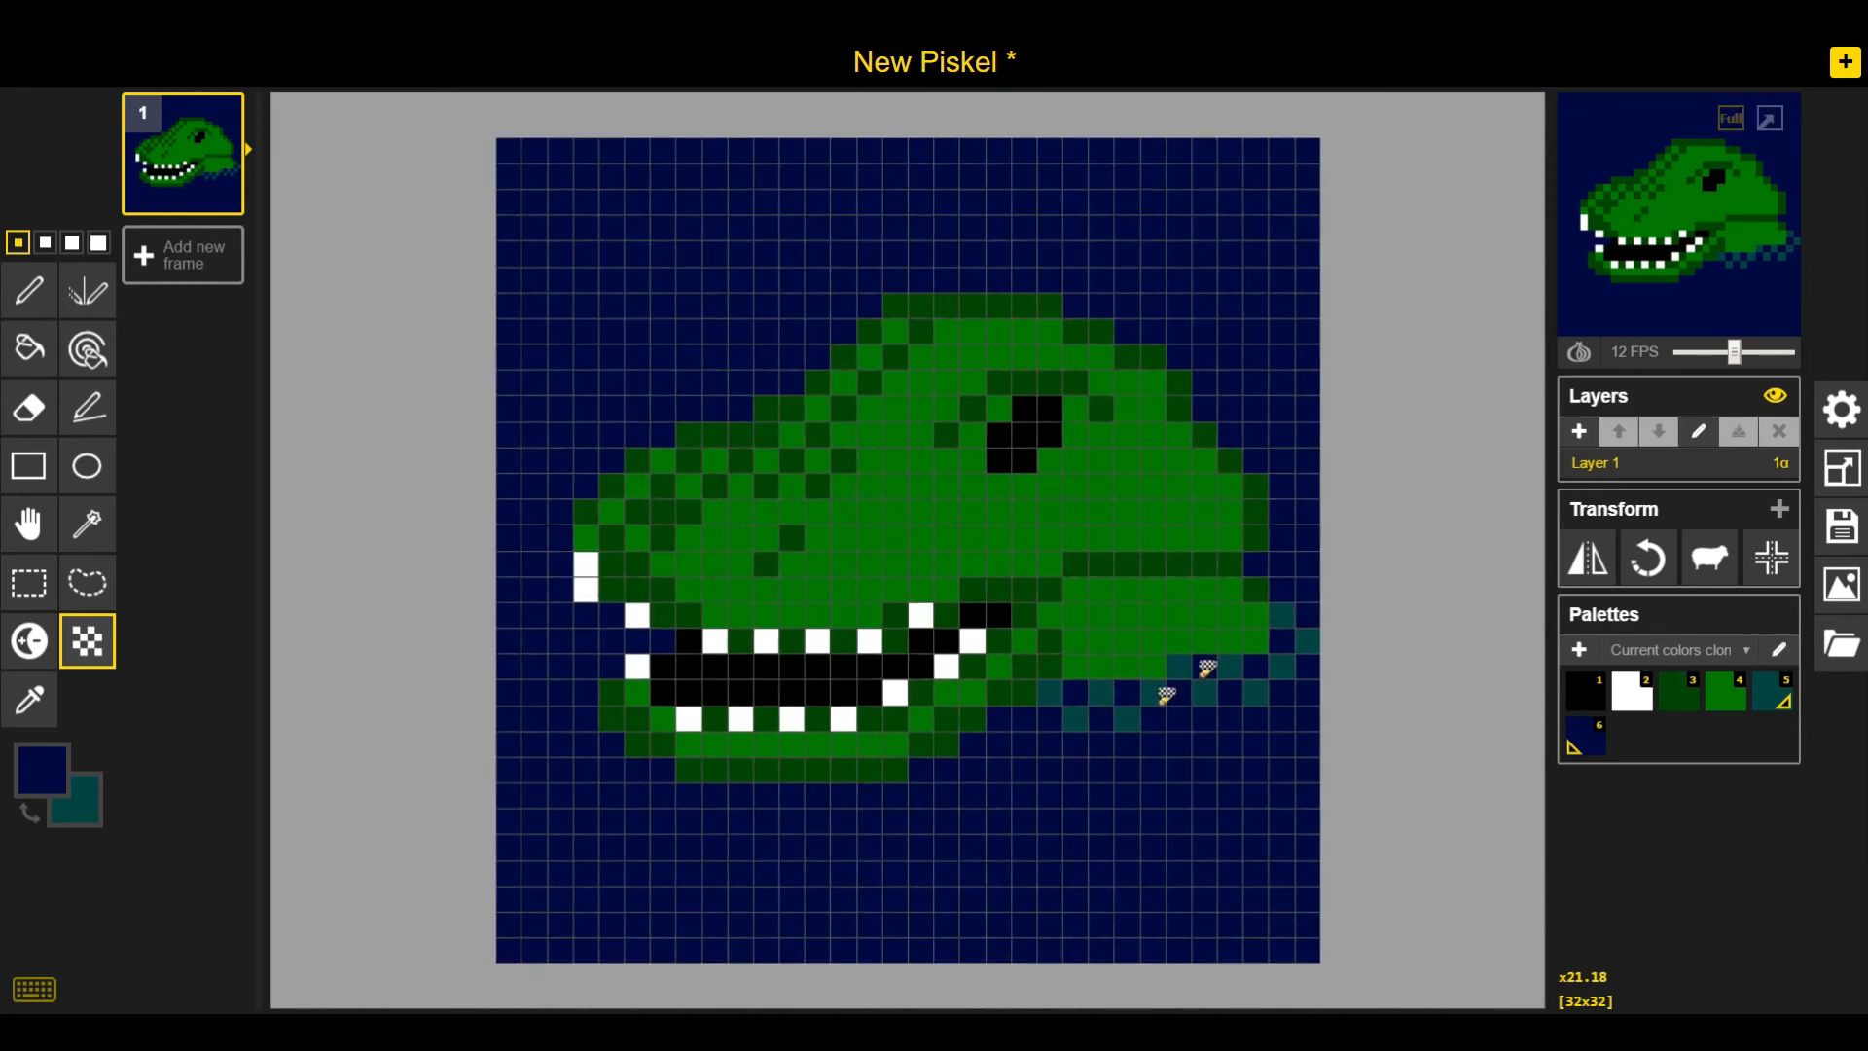
mouse_move(1149, 703)
mouse_down()
mouse_move(1226, 705)
mouse_move(1305, 596)
mouse_up()
drag(1054, 713, 989, 739)
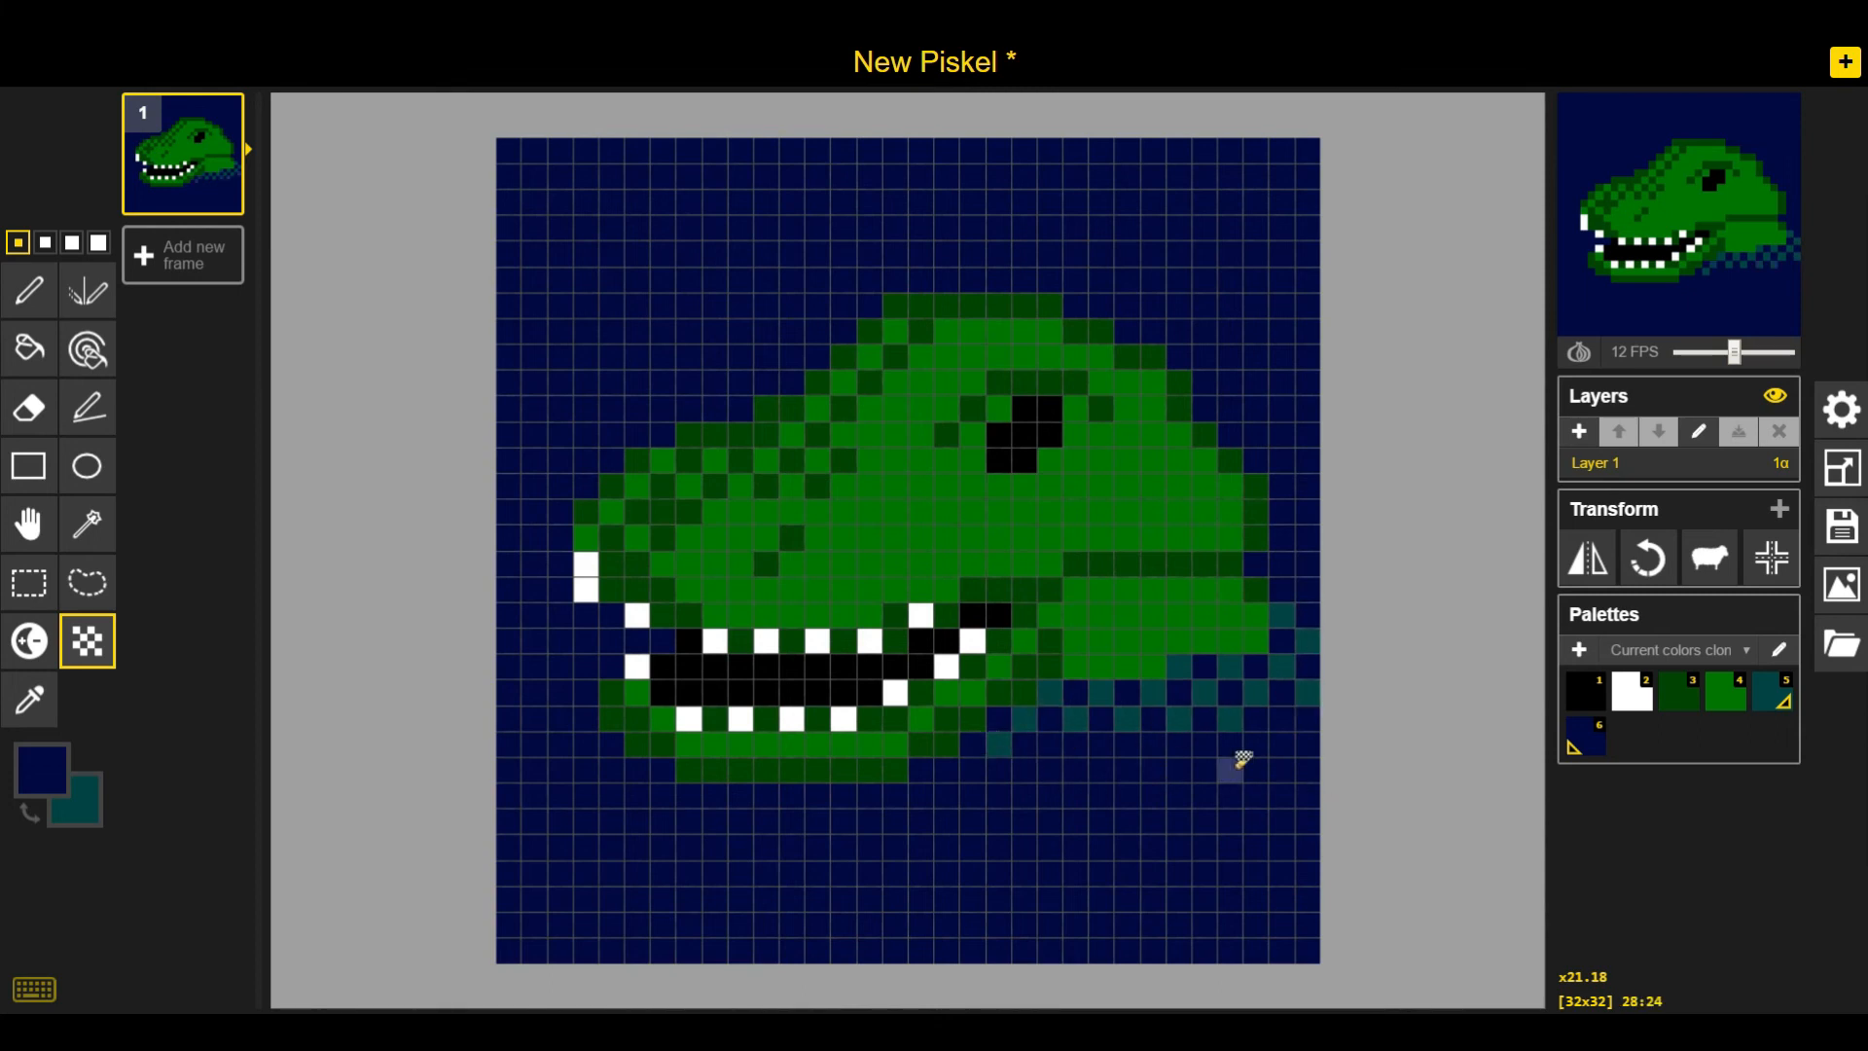
mouse_move(1284, 597)
mouse_down()
mouse_move(1284, 555)
mouse_move(1318, 596)
mouse_up()
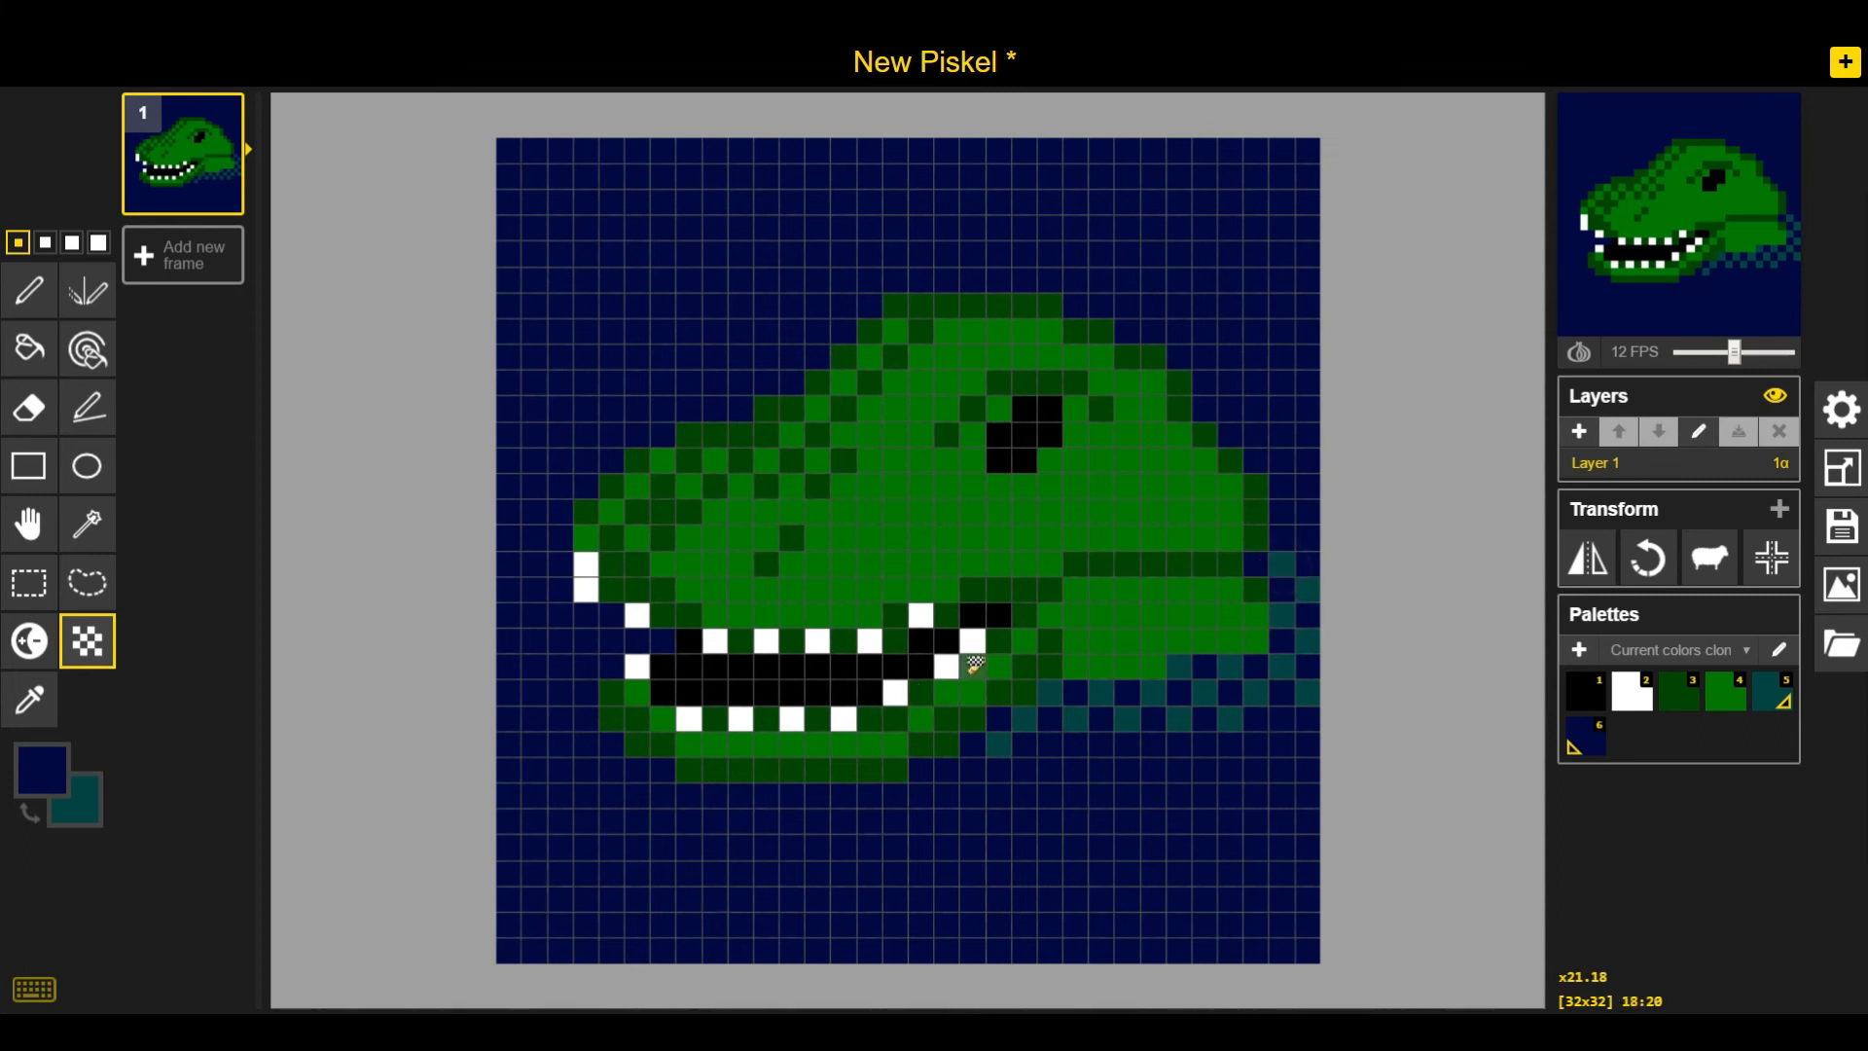
Compare with the reference photo and extend the teal dithering below and behind the neck
key(alt+Tab)
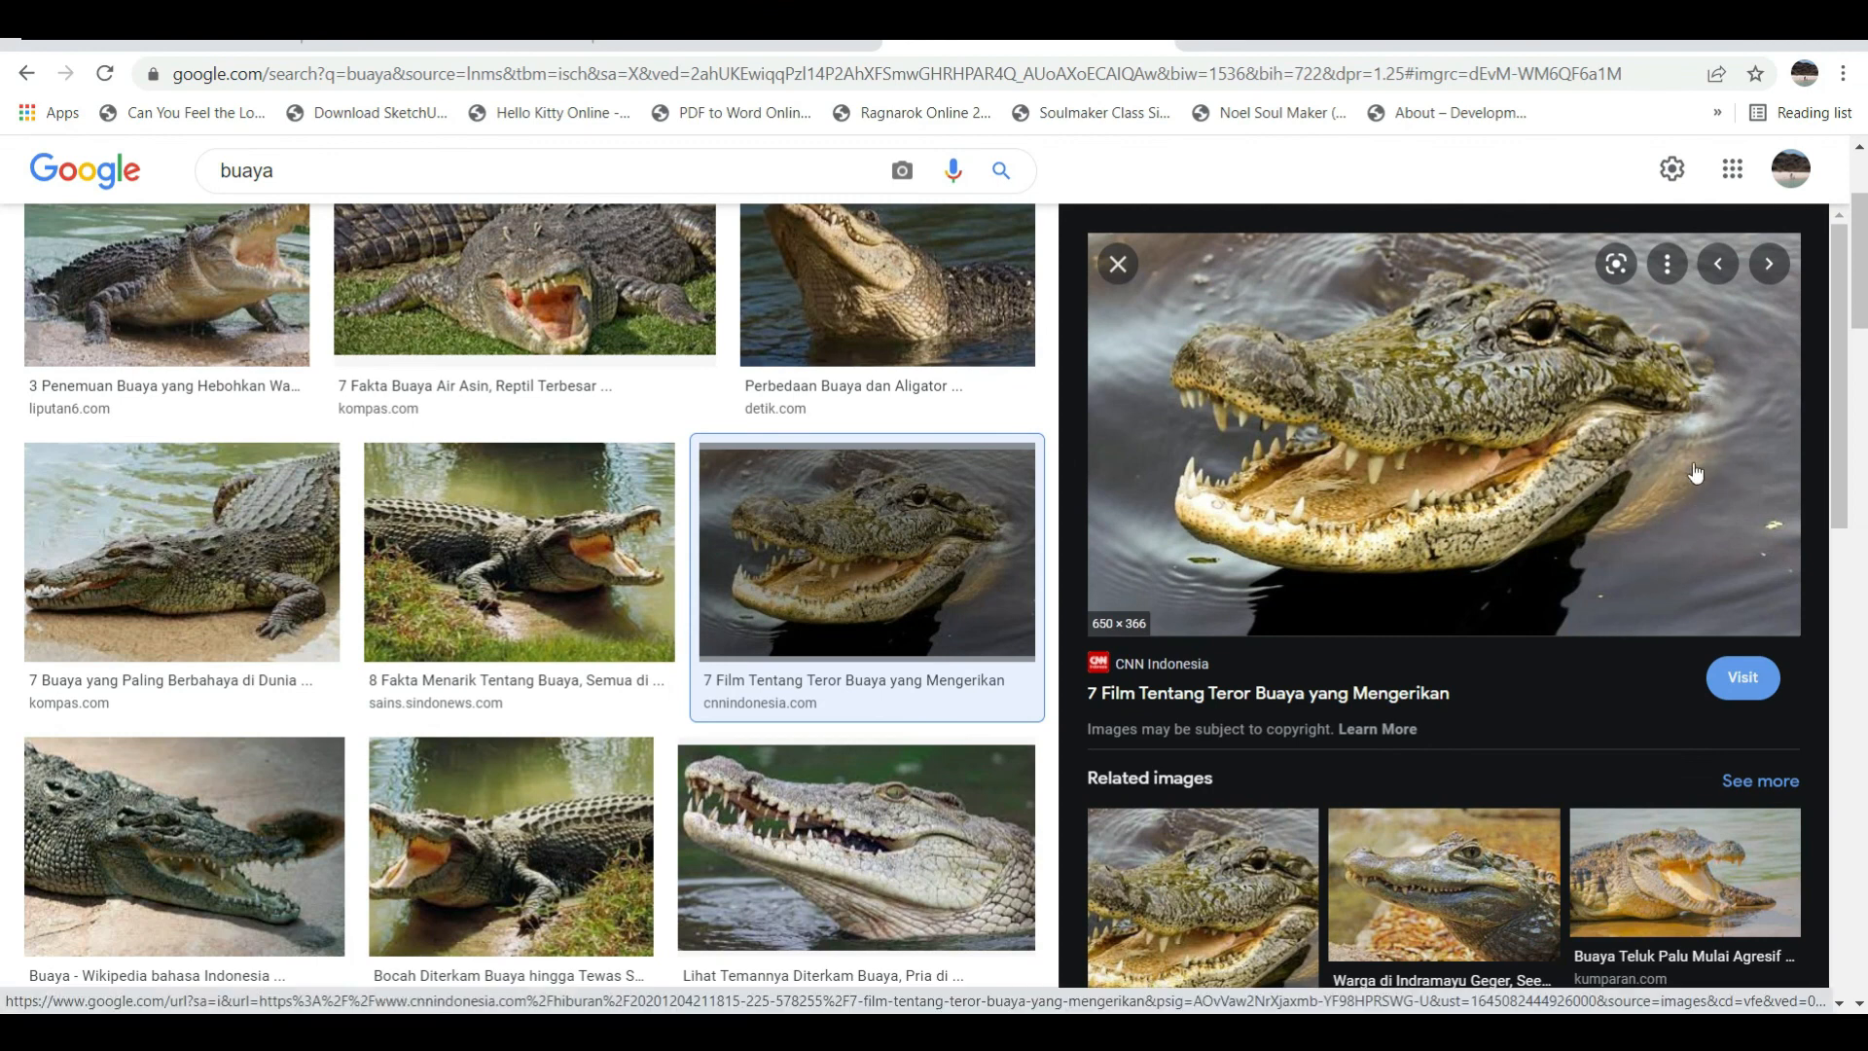
key(alt+Tab)
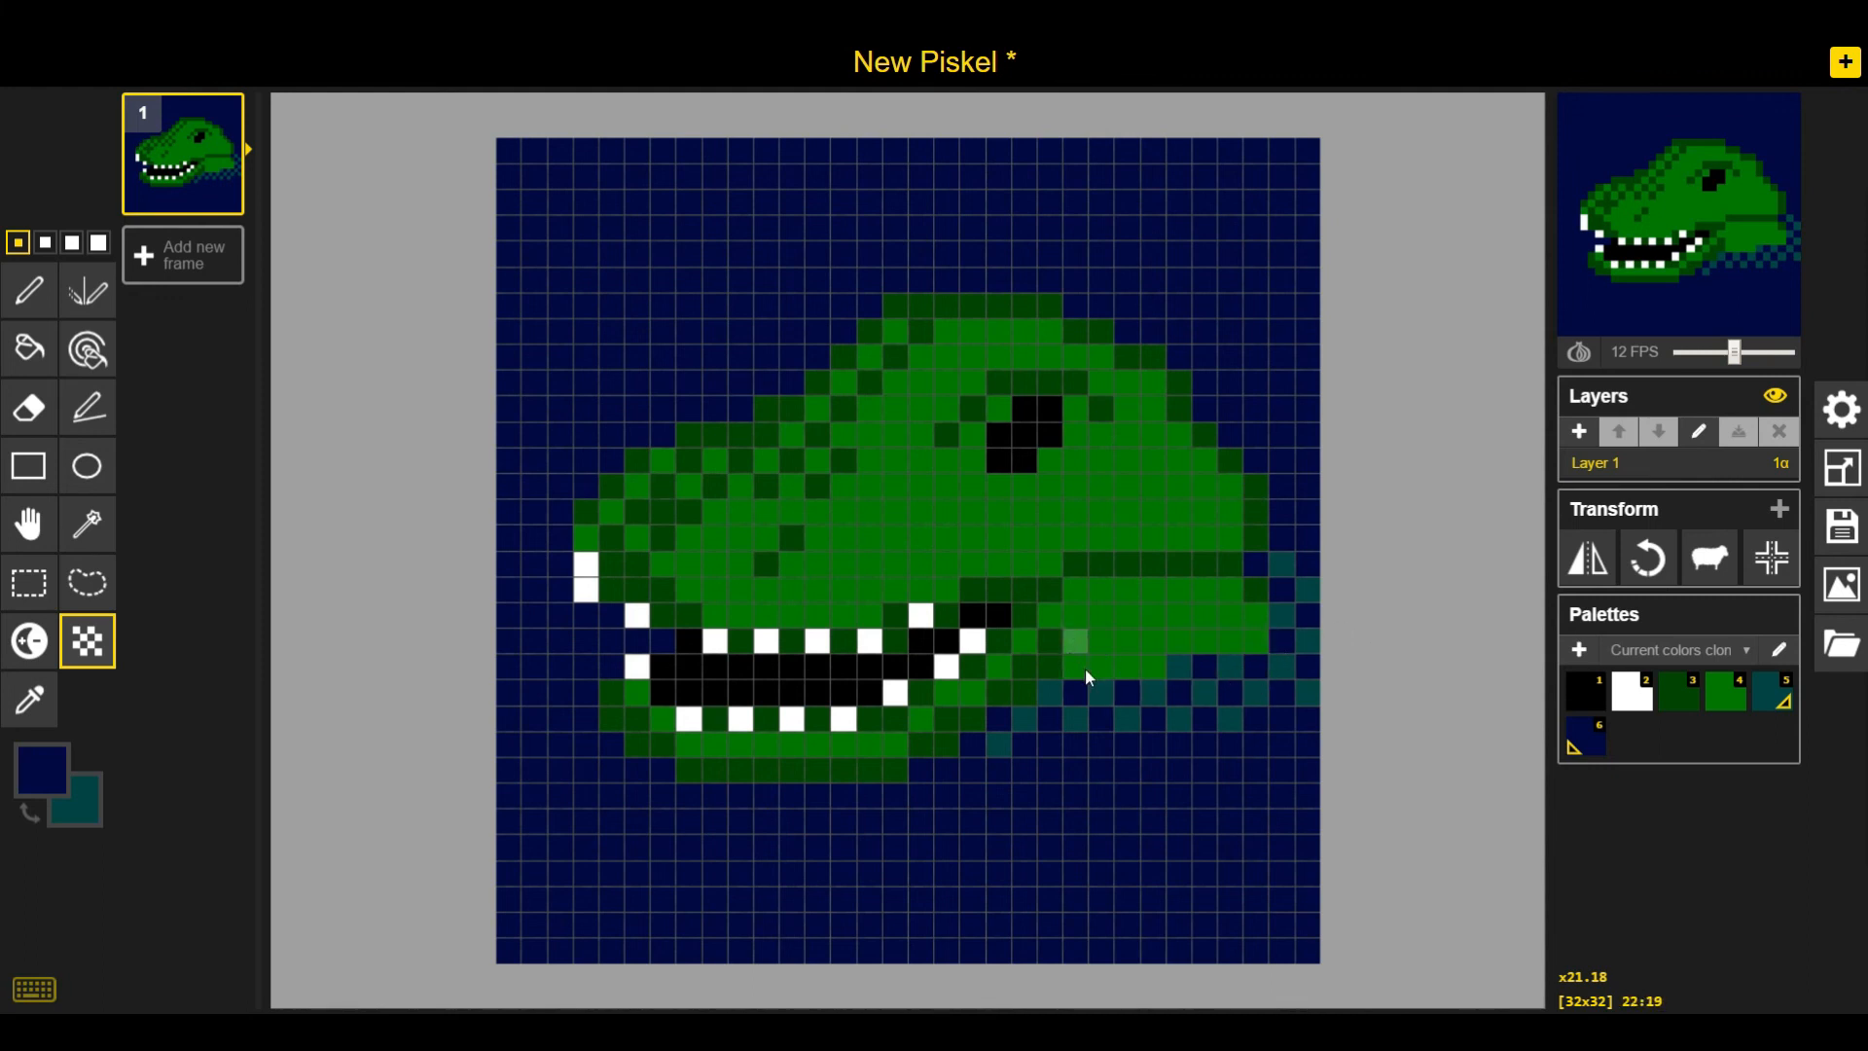
mouse_move(1151, 715)
mouse_down()
mouse_move(1118, 676)
mouse_move(1060, 660)
mouse_move(1223, 700)
mouse_move(1234, 728)
mouse_up()
key(ctrl+z)
click(1128, 692)
drag(1232, 684, 1274, 582)
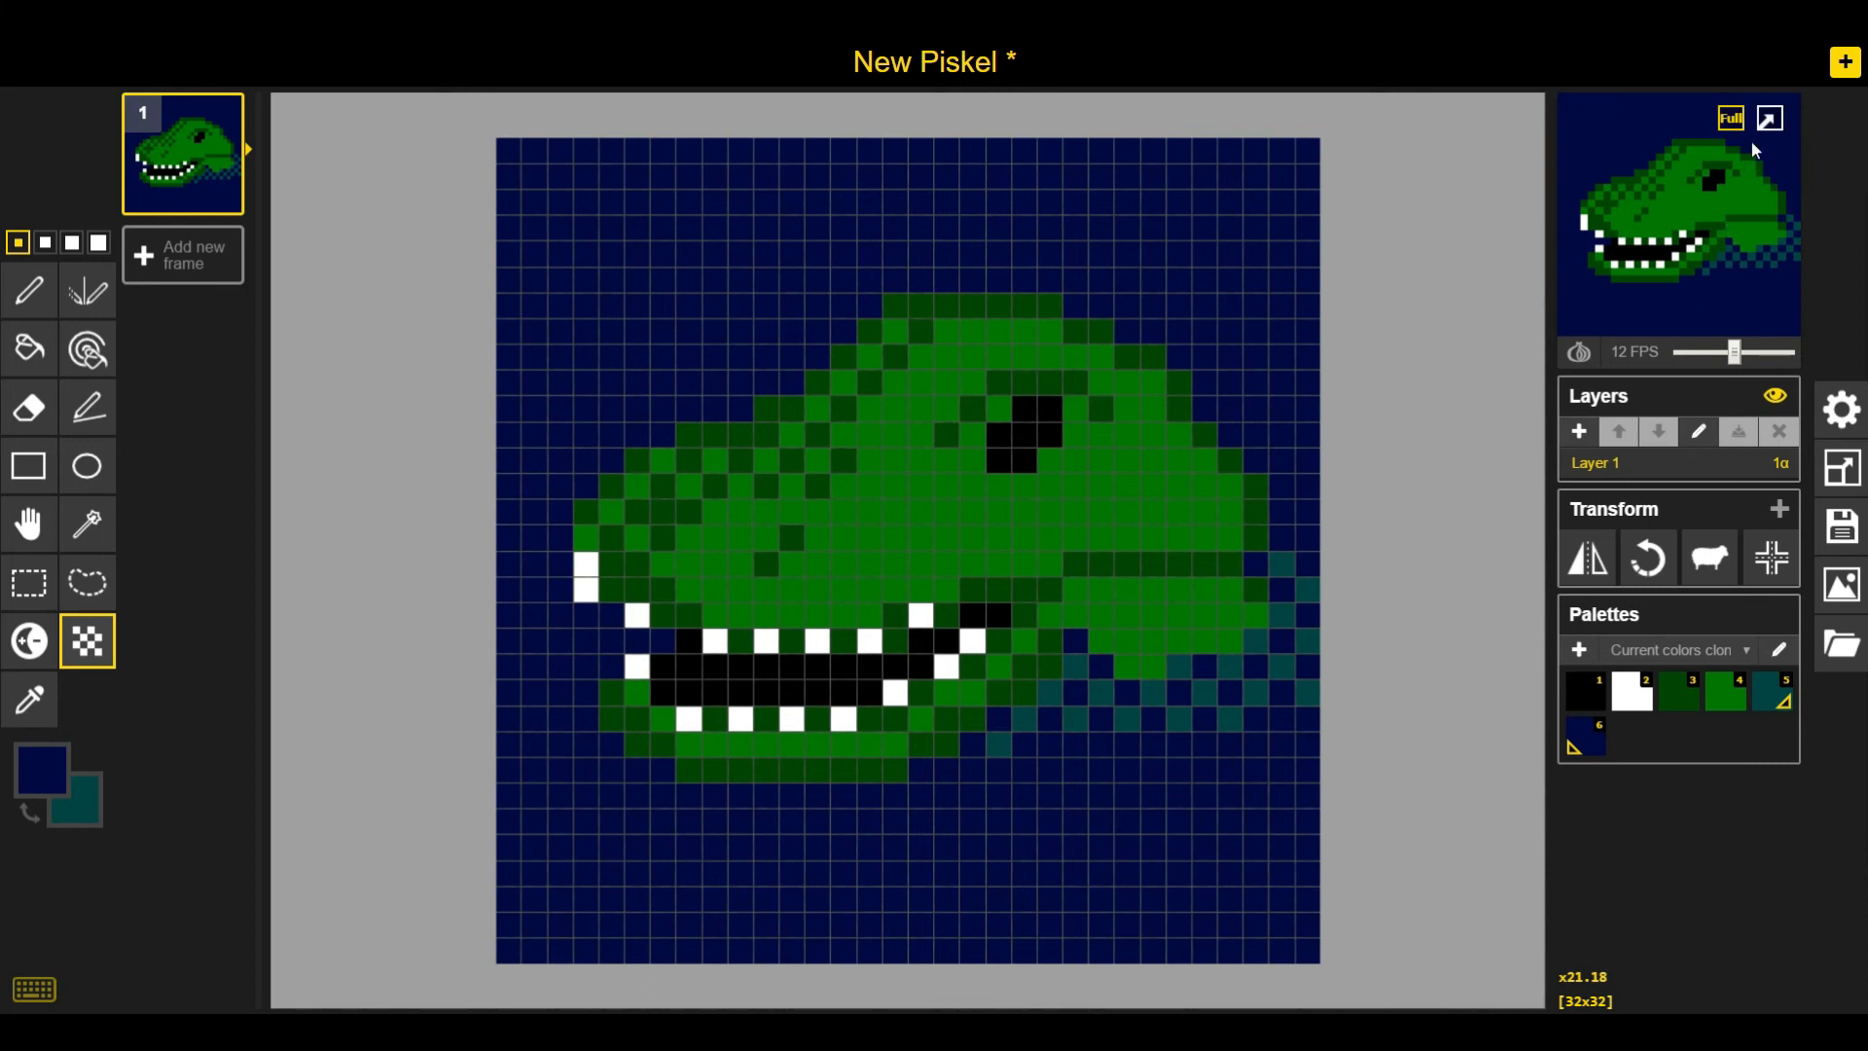
Preview the sprite enlarged, then repaint the lower white snout-tip pixel navy with the Pen tool
click(1769, 119)
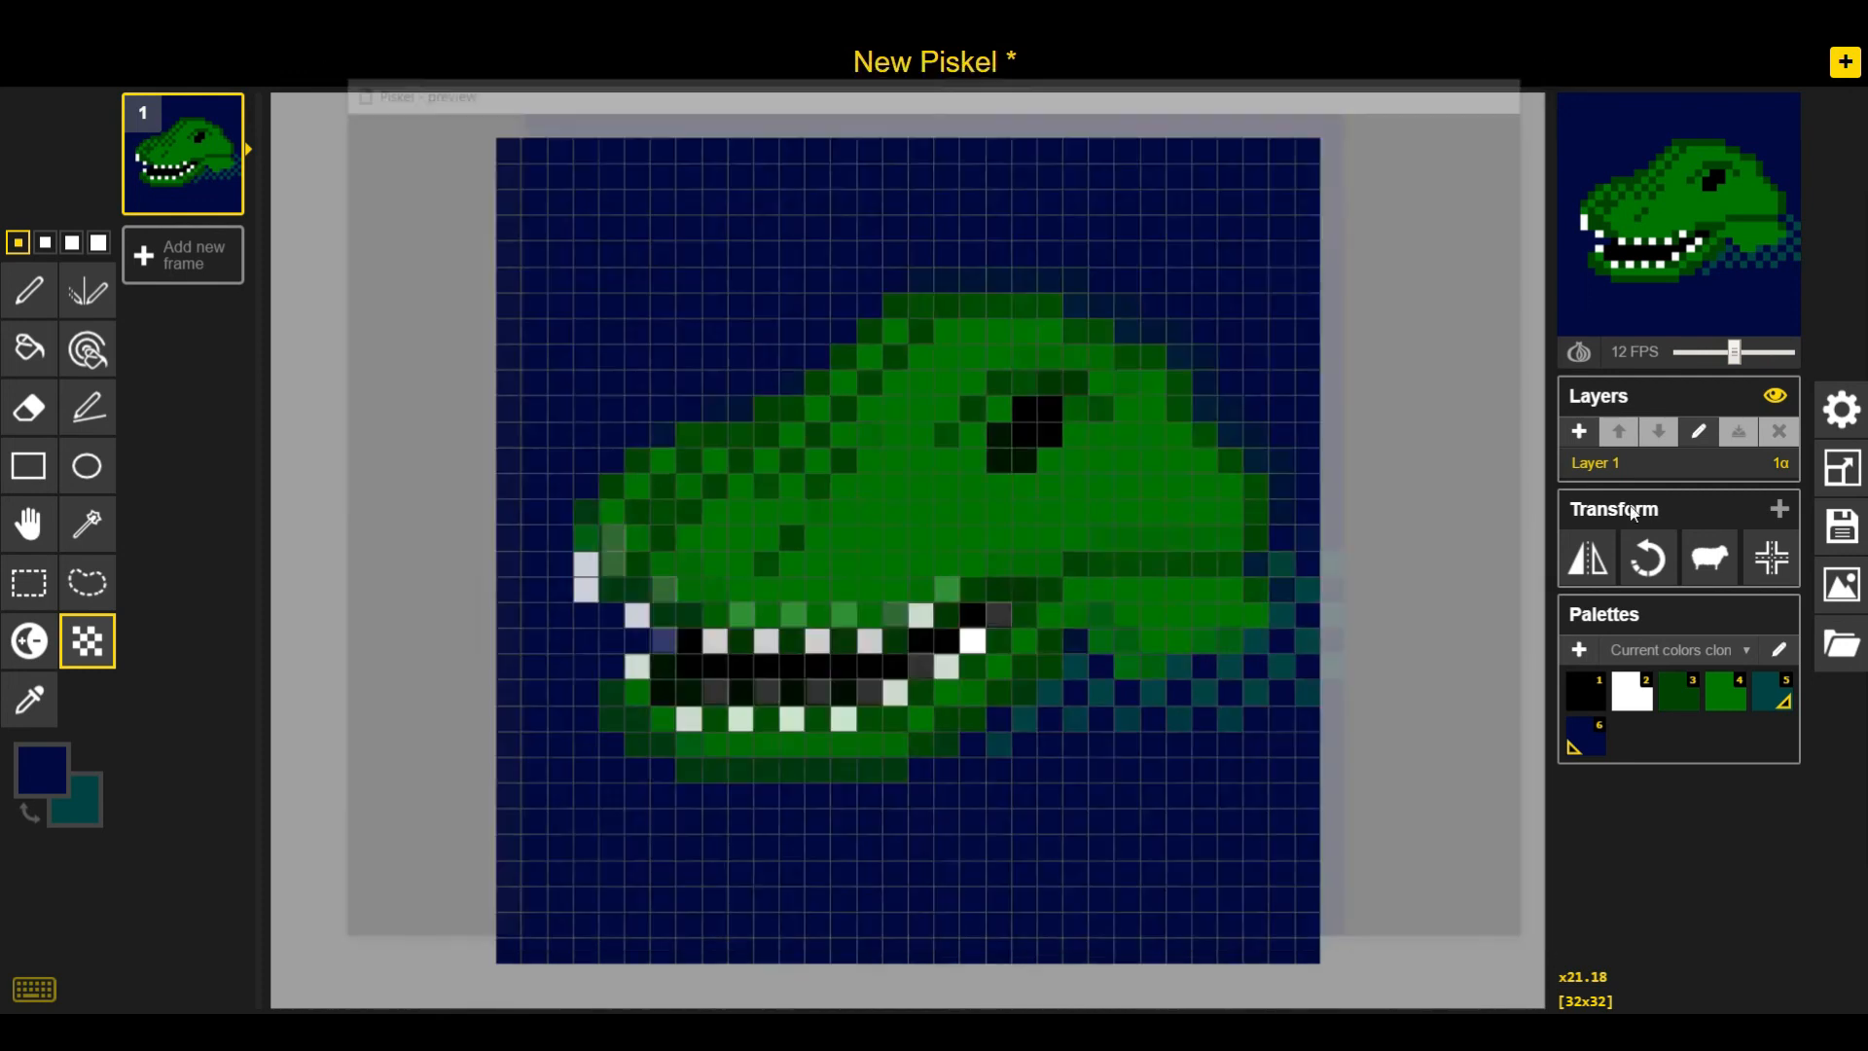
click(1514, 81)
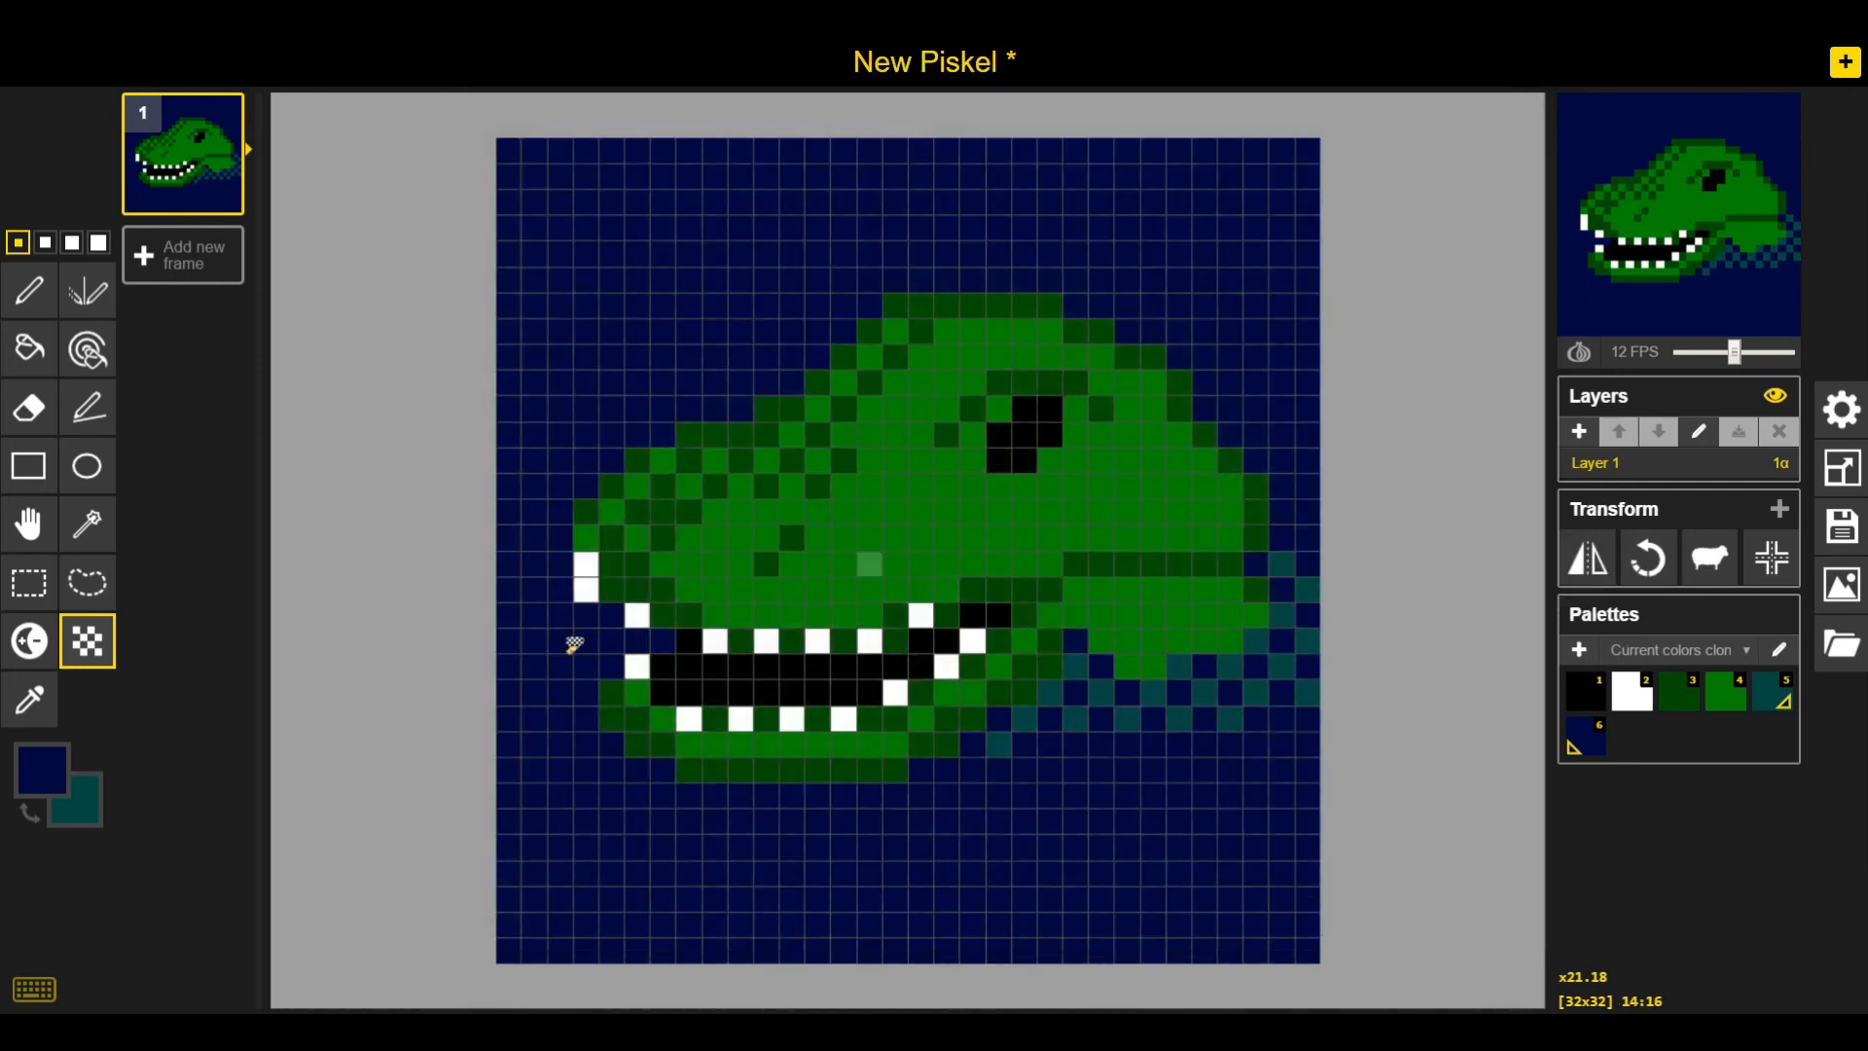
click(29, 289)
click(587, 591)
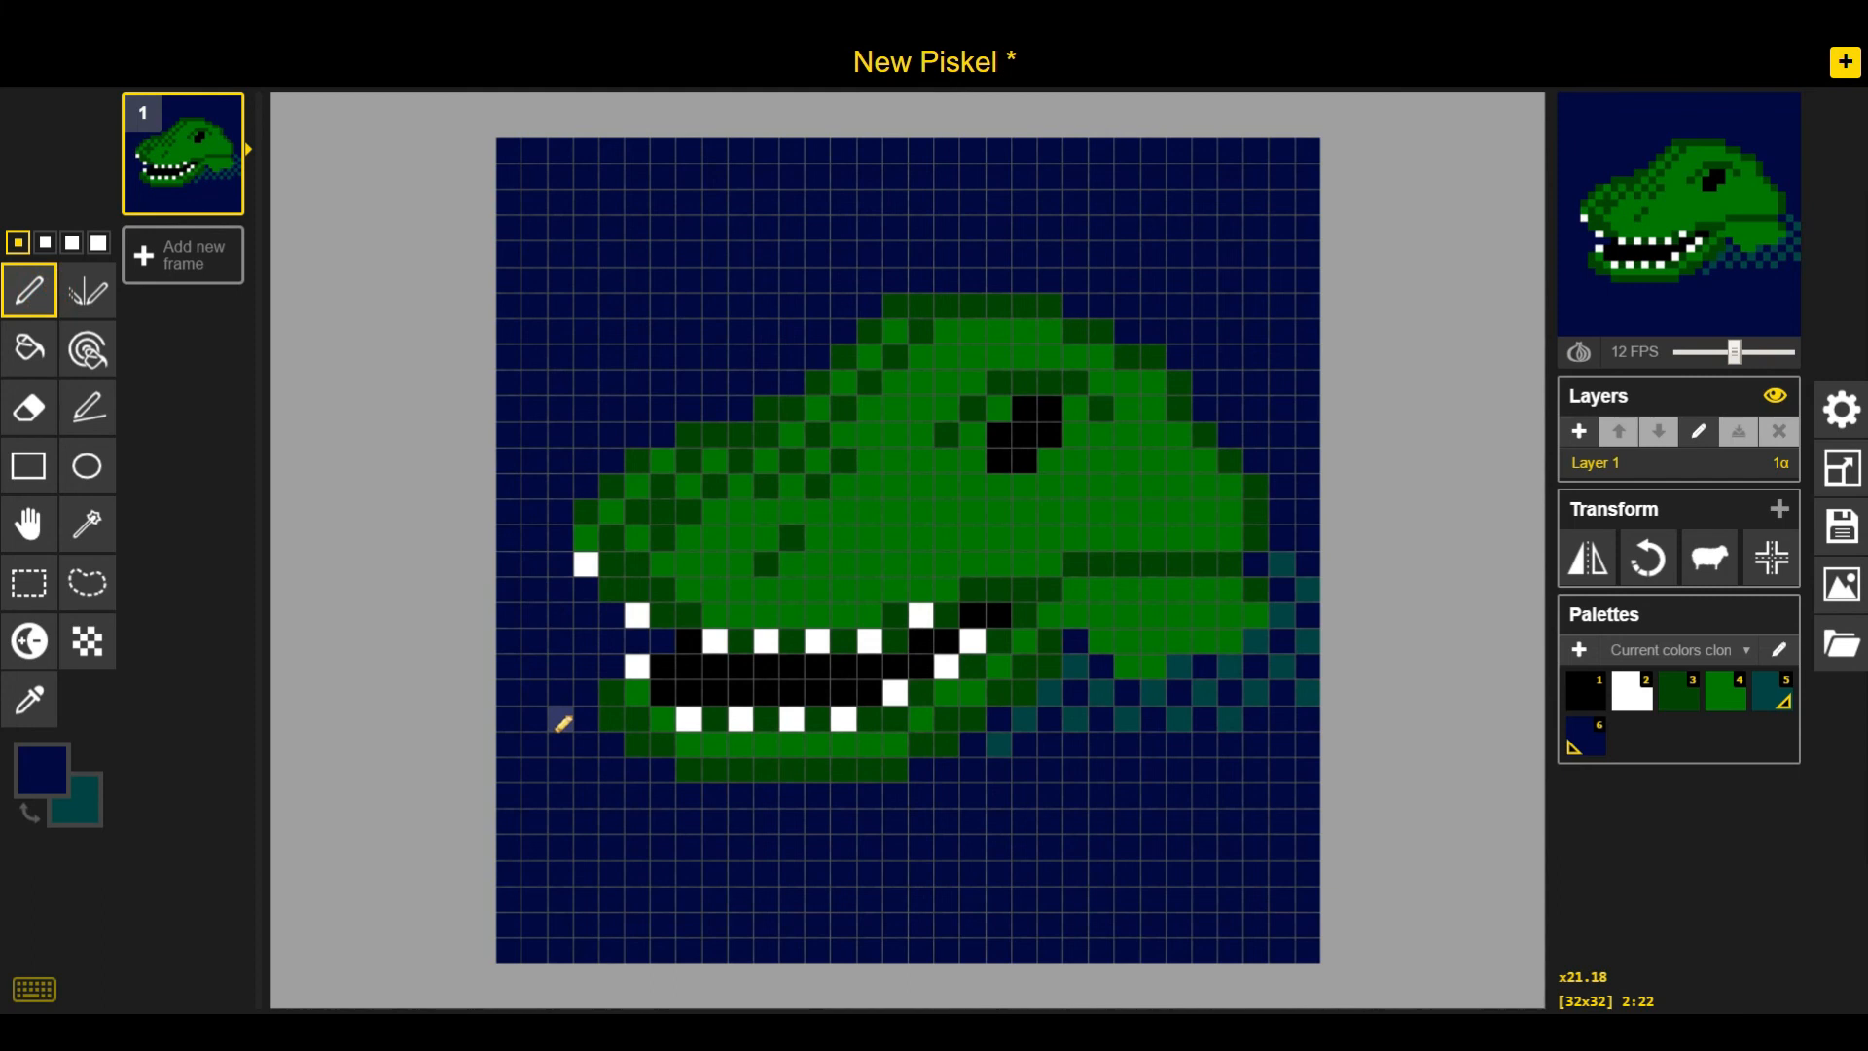